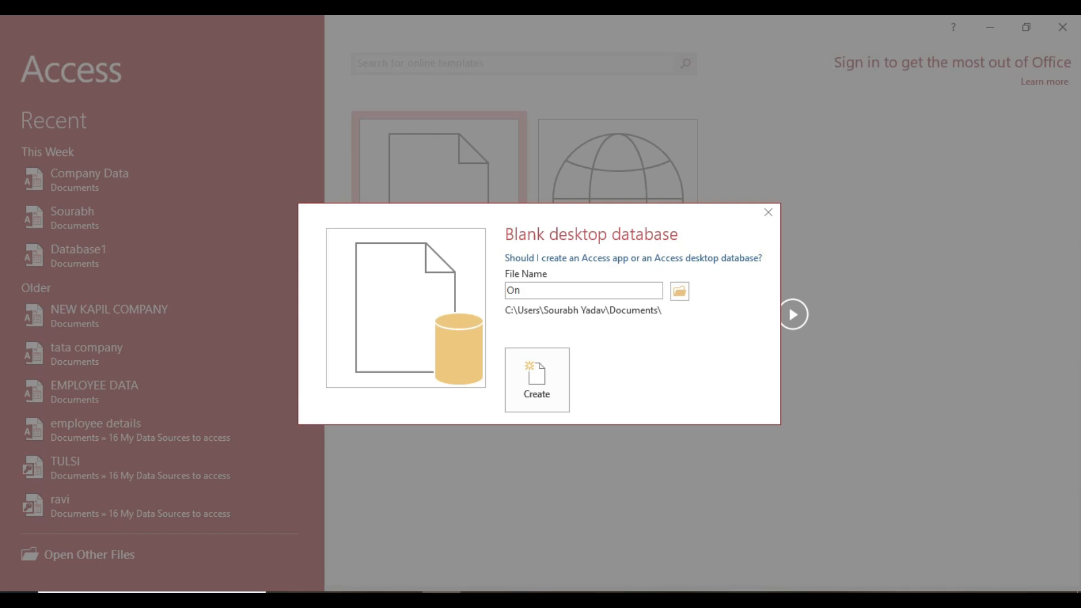
# Enter 'One click Digital Company' as the blank desktop database's file name.
pyautogui.write('e click Digital Company')
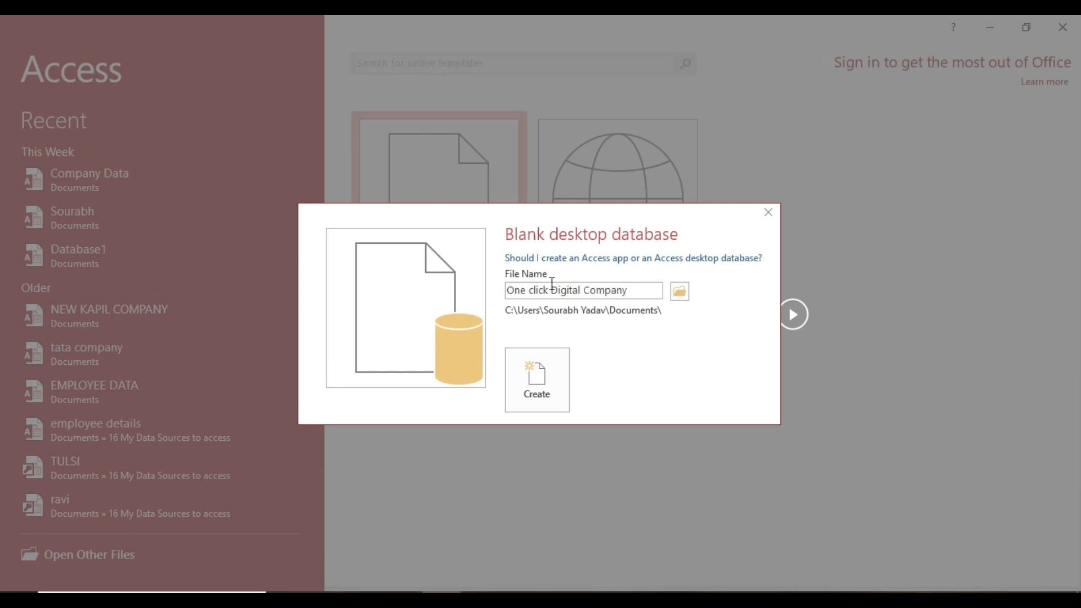
# Create the database and save its new table as 'Employees Data' in Design view.
pyautogui.click(542, 394)
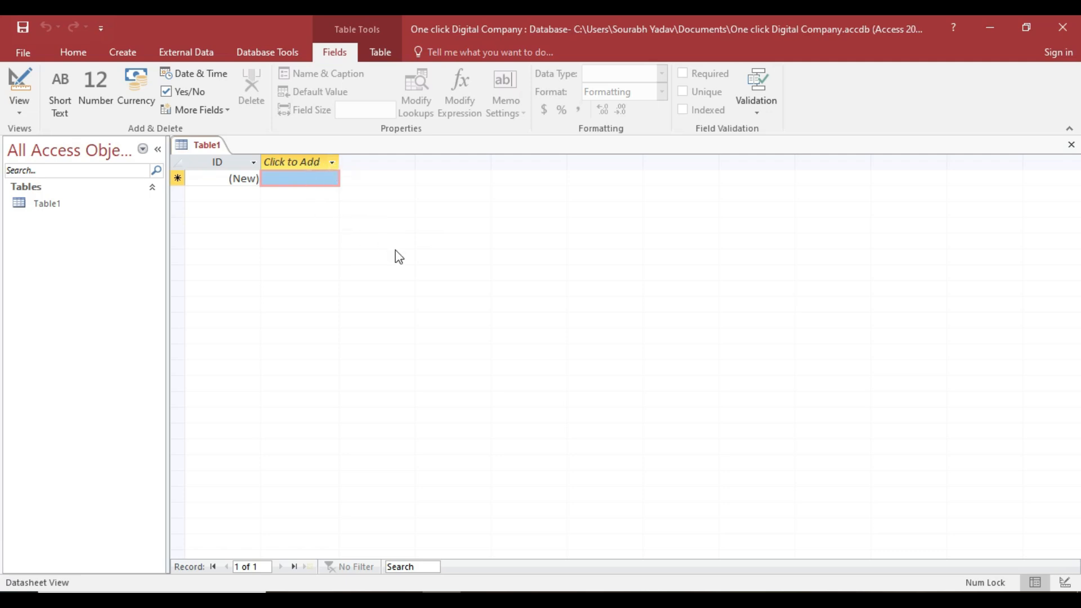
pyautogui.click(24, 107)
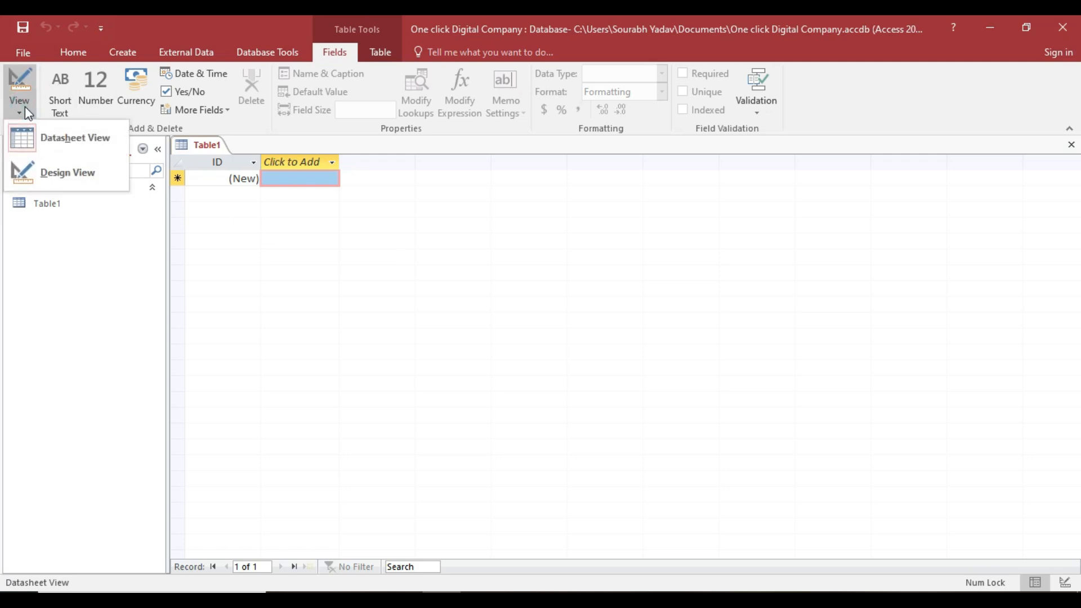
pyautogui.click(77, 180)
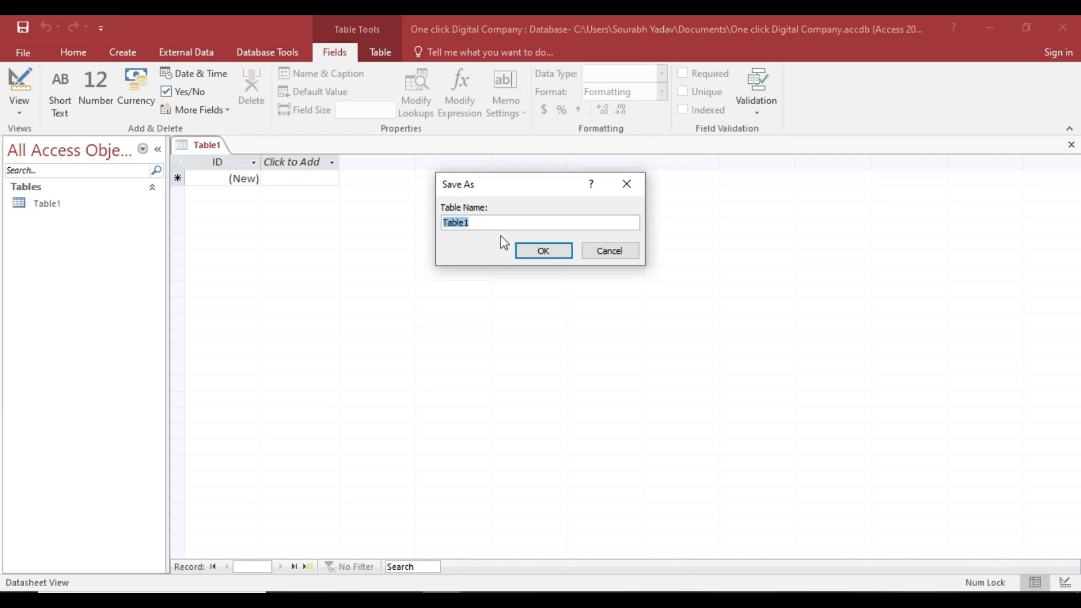
pyautogui.press('BackSpace')
pyautogui.write('Employees Data')
pyautogui.click(540, 254)
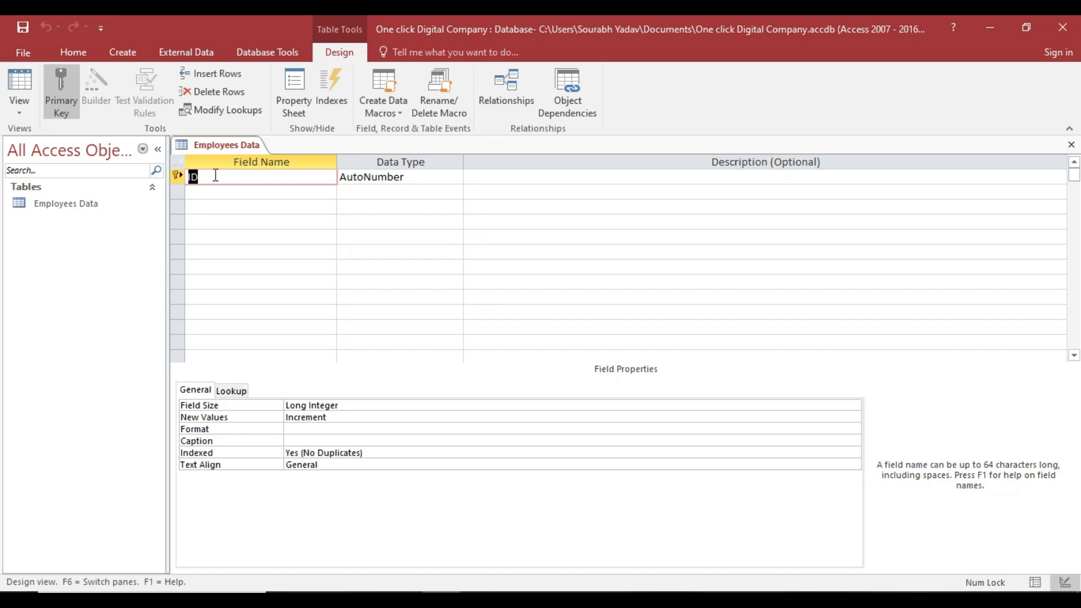
# Rename the ID field to Employee ID, keeping its AutoNumber type.
pyautogui.click(190, 178)
pyautogui.write('Empl')
pyautogui.write('o')
pyautogui.write('uy')
pyautogui.press('BackSpace')
pyautogui.press('BackSpace')
pyautogui.write('yee')
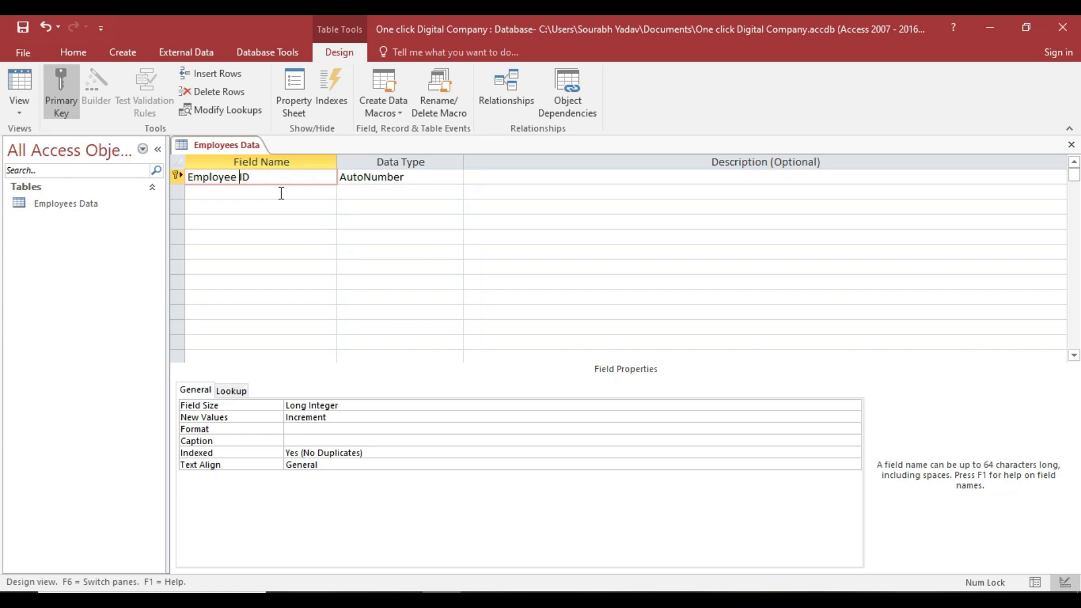
pyautogui.press('Tab')
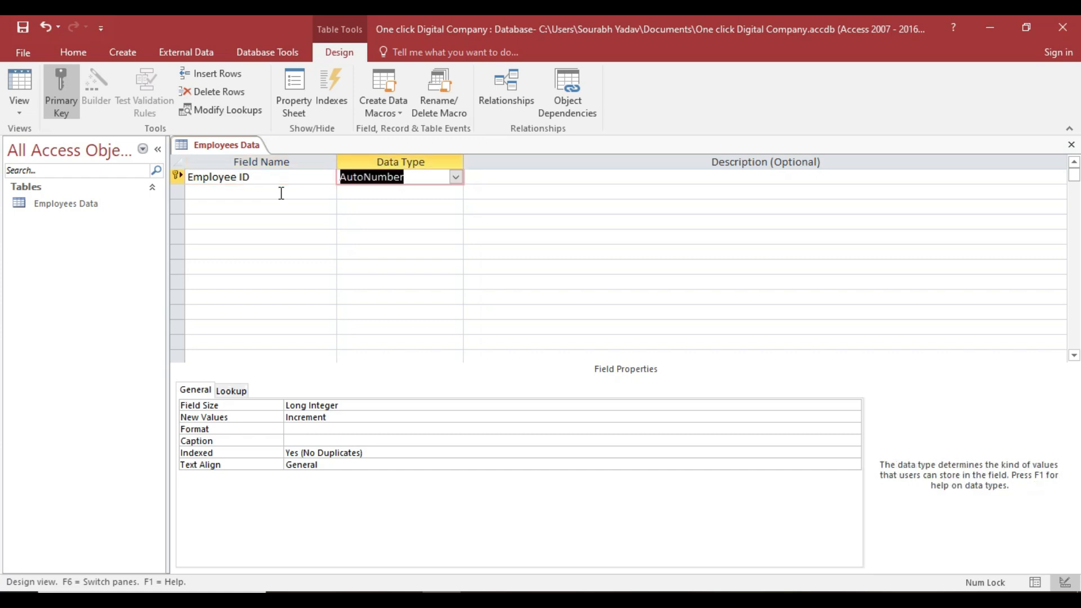
# Add an Employee Name field in row 2 with Short Text data type.
pyautogui.press('Tab')
pyautogui.press('Tab')
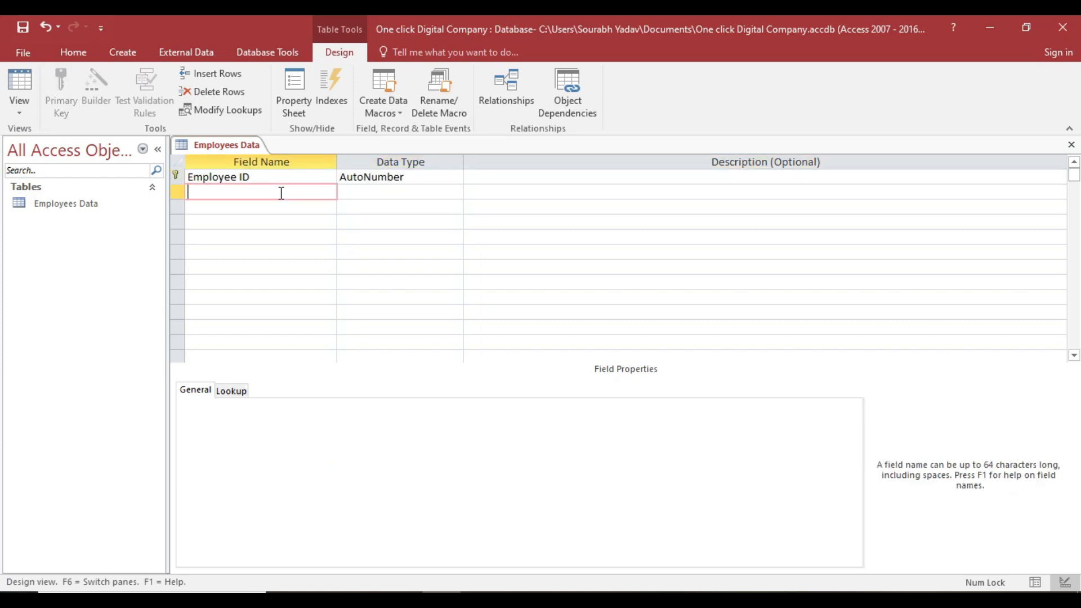
pyautogui.write('Employee Name')
pyautogui.press('Tab')
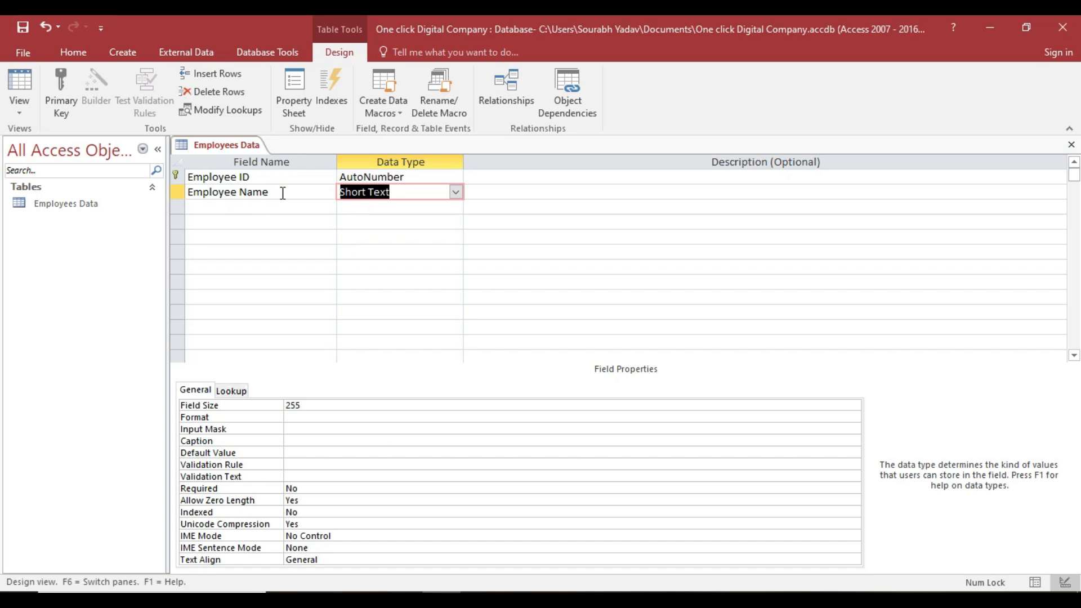
pyautogui.click(456, 192)
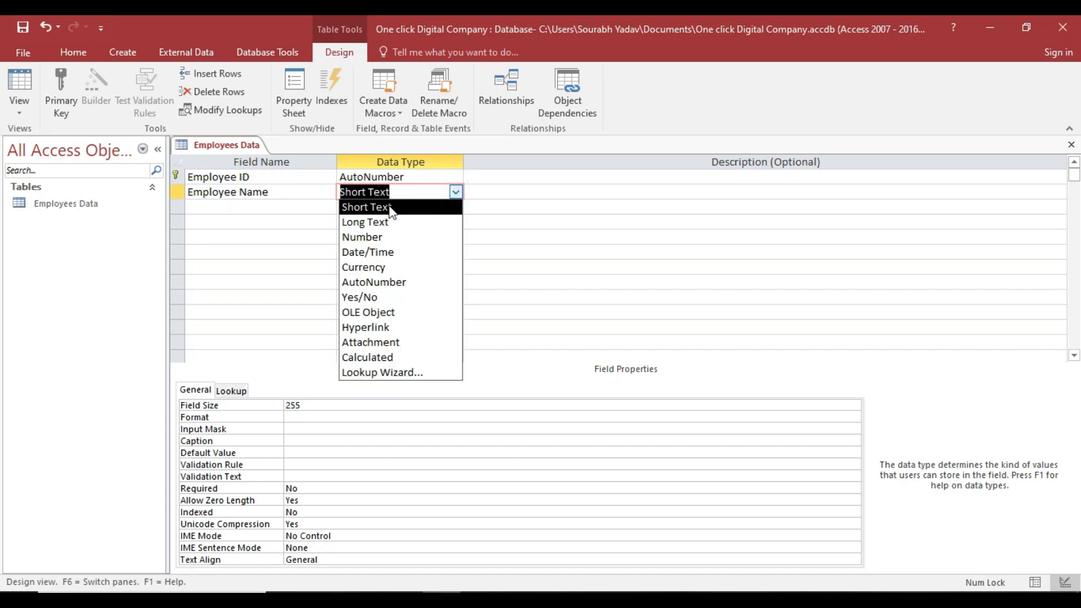
pyautogui.press('Return')
pyautogui.press('Return')
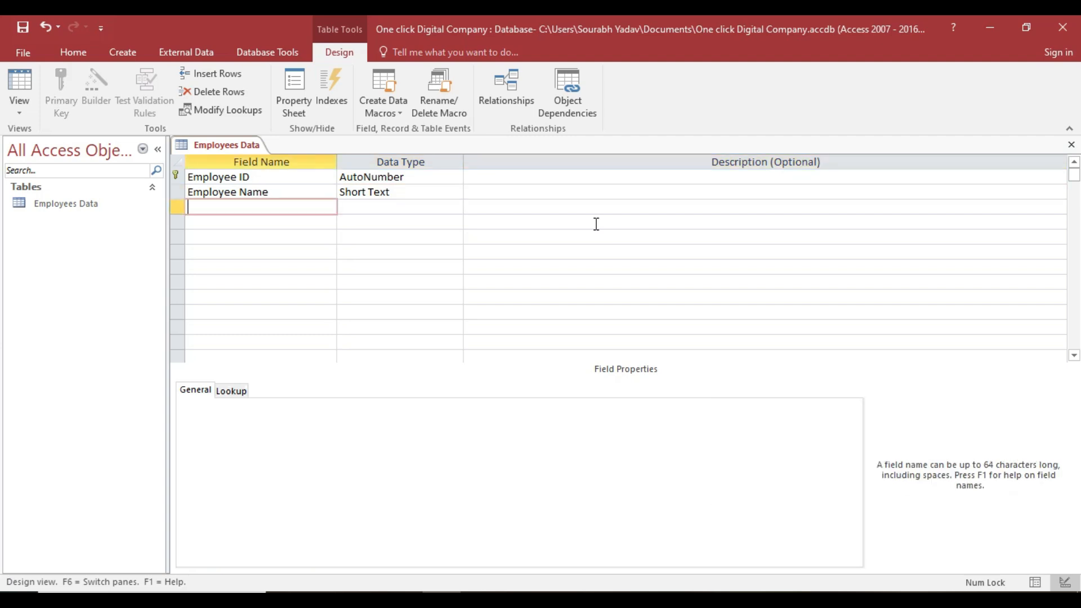
# Add an Emp Address field with the Long Text data type.
pyautogui.write('Em')
pyautogui.write('p')
pyautogui.write(' A')
pyautogui.write('ddree')
pyautogui.write('\\s')
pyautogui.press('BackSpace')
pyautogui.press('BackSpace')
pyautogui.press('BackSpace')
pyautogui.write('ss')
pyautogui.press('Tab')
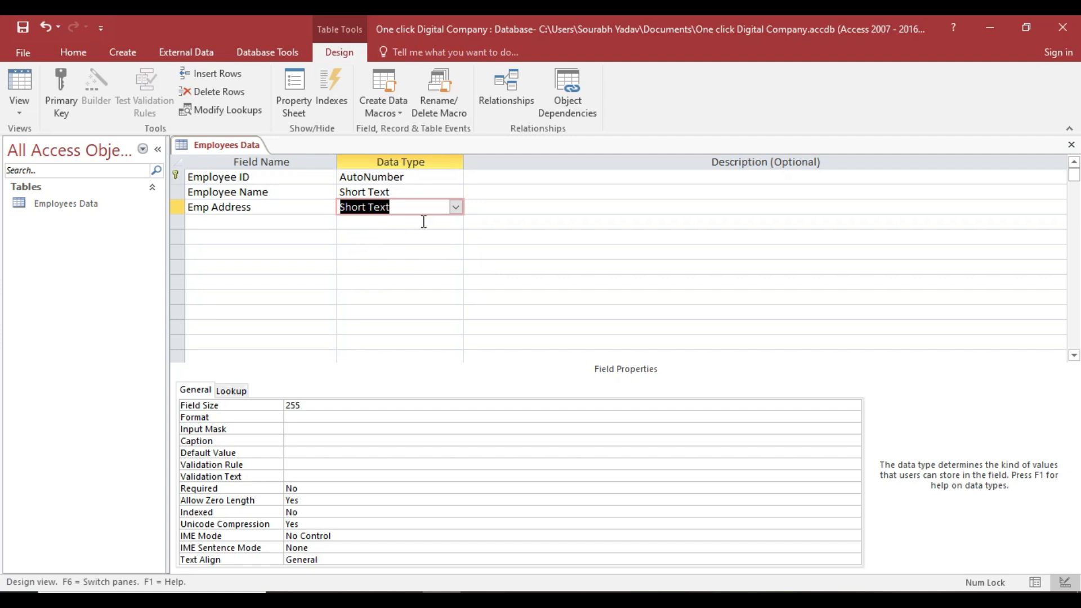
pyautogui.click(458, 208)
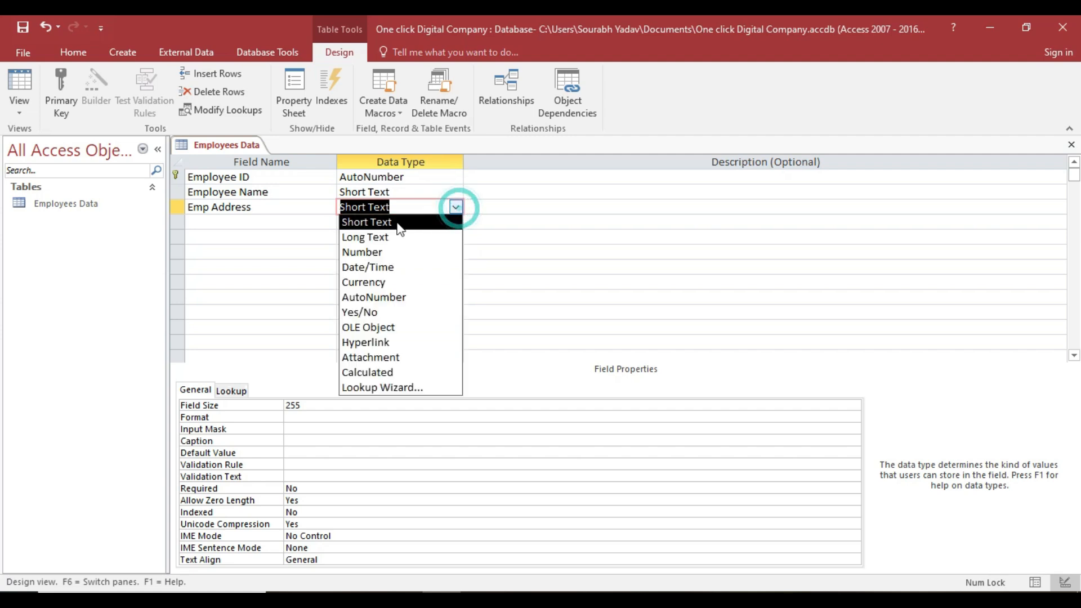
pyautogui.click(378, 237)
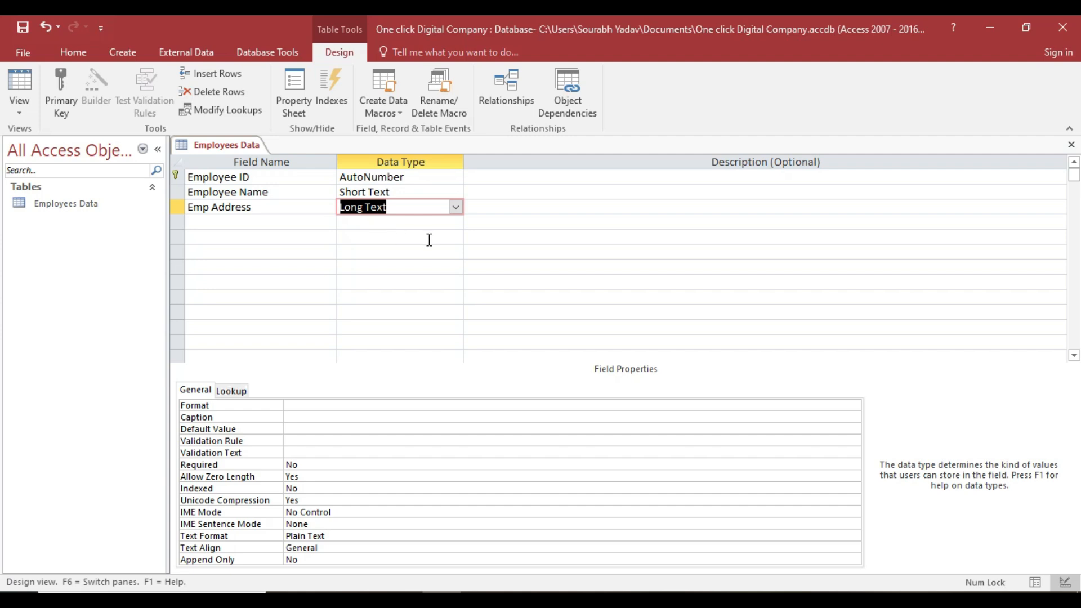
# Add a field named Depatment in the next row.
pyautogui.press('Tab')
pyautogui.press('Tab')
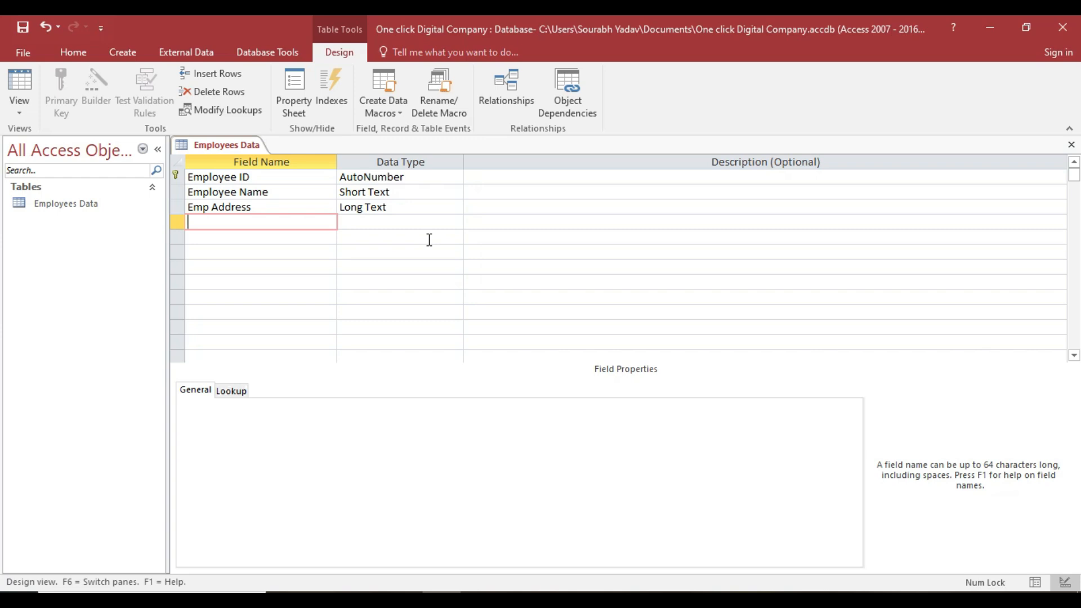
pyautogui.write('Depatment')
pyautogui.press('Tab')
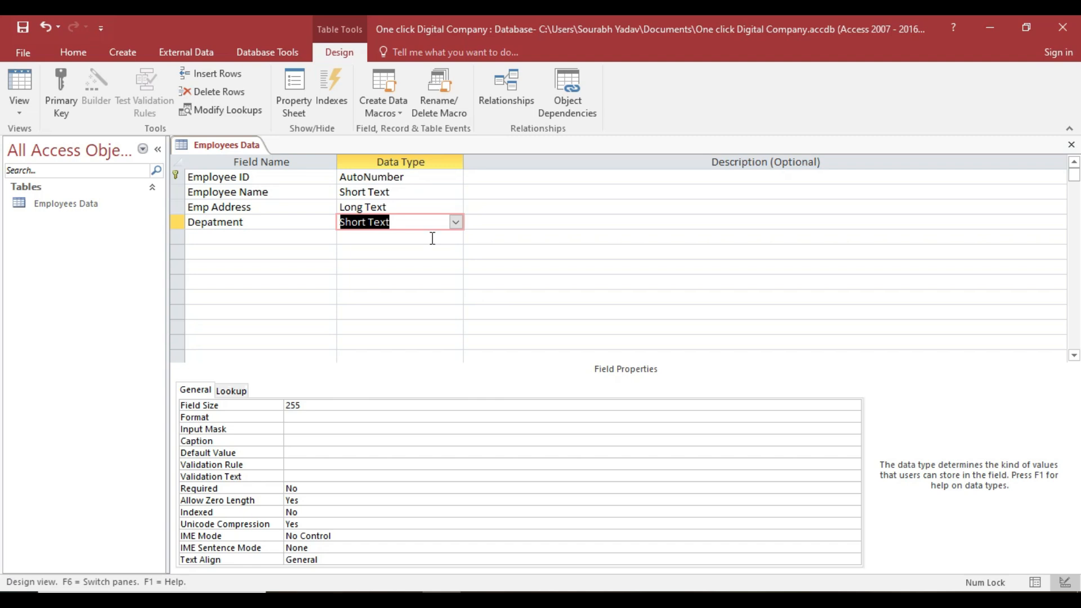
# Start a Lookup Wizard for Depatment, choosing to type the values manually.
pyautogui.click(452, 222)
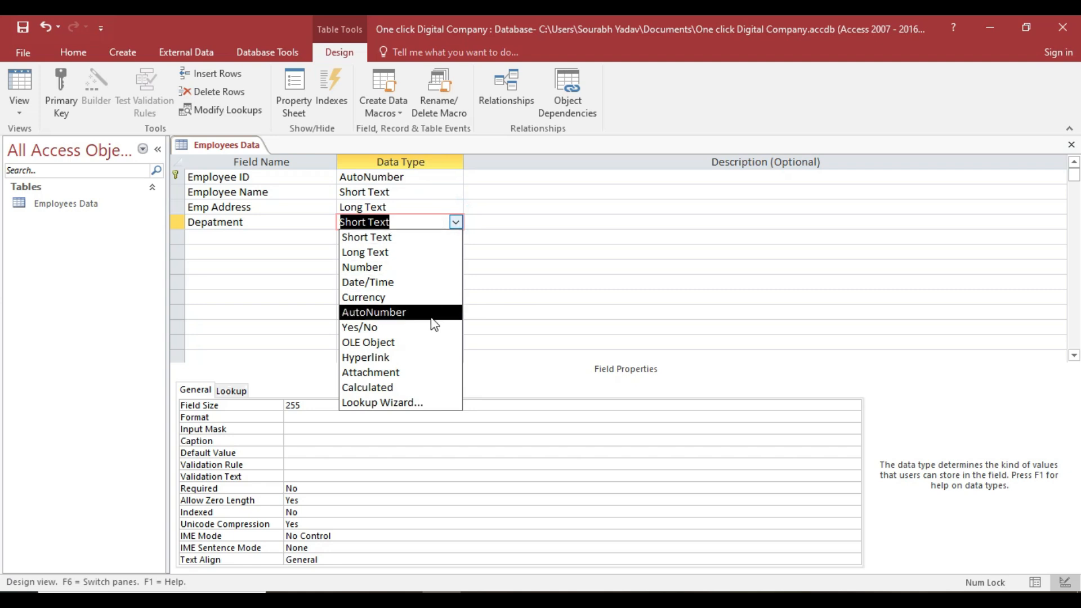
pyautogui.click(383, 402)
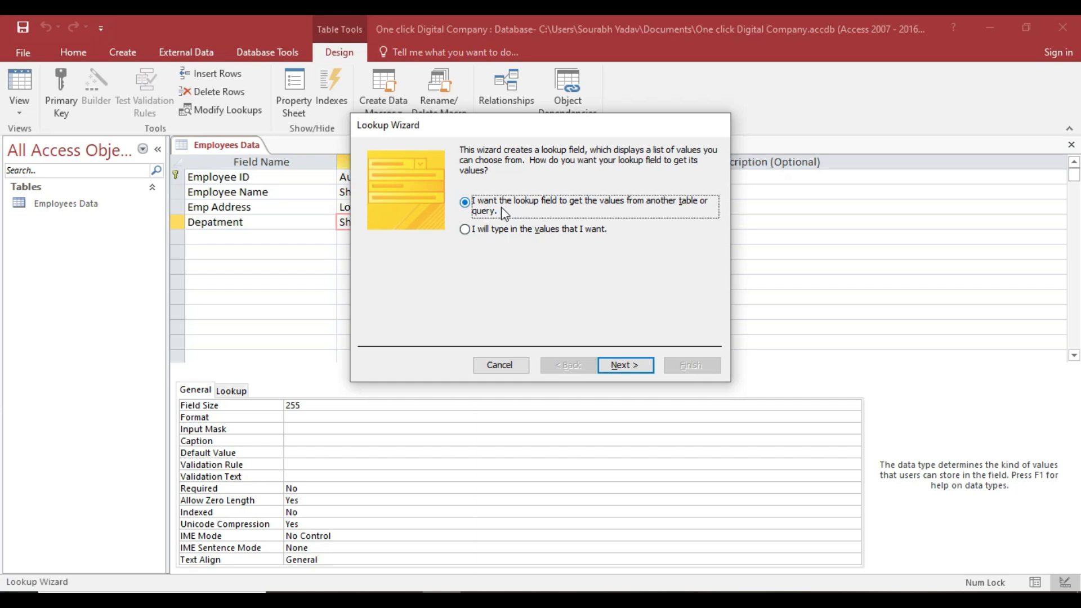
pyautogui.moveTo(496, 125); pyautogui.dragTo(584, 140)
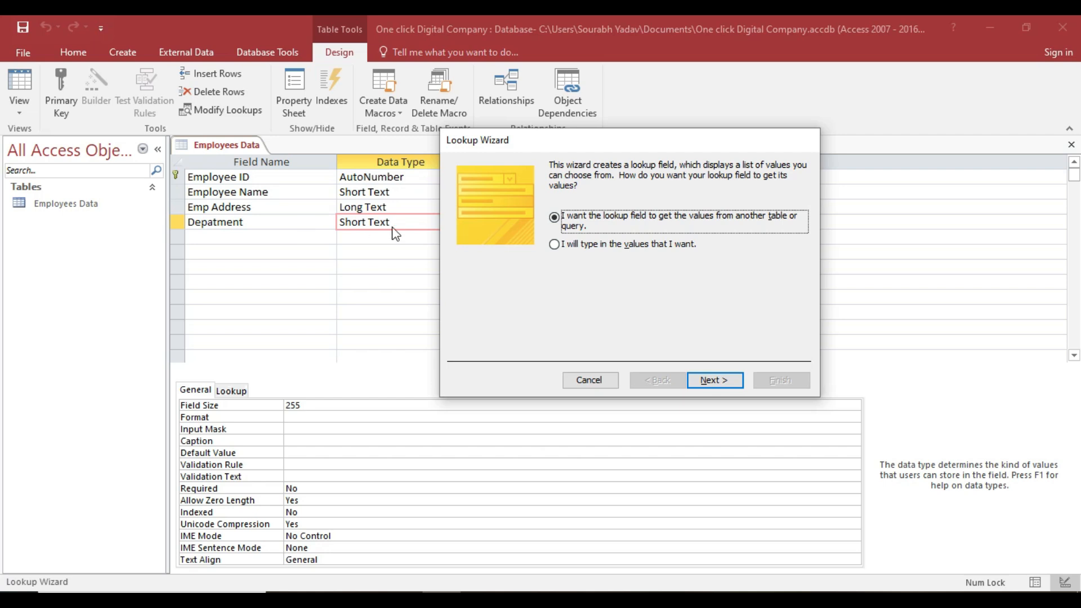
pyautogui.click(554, 245)
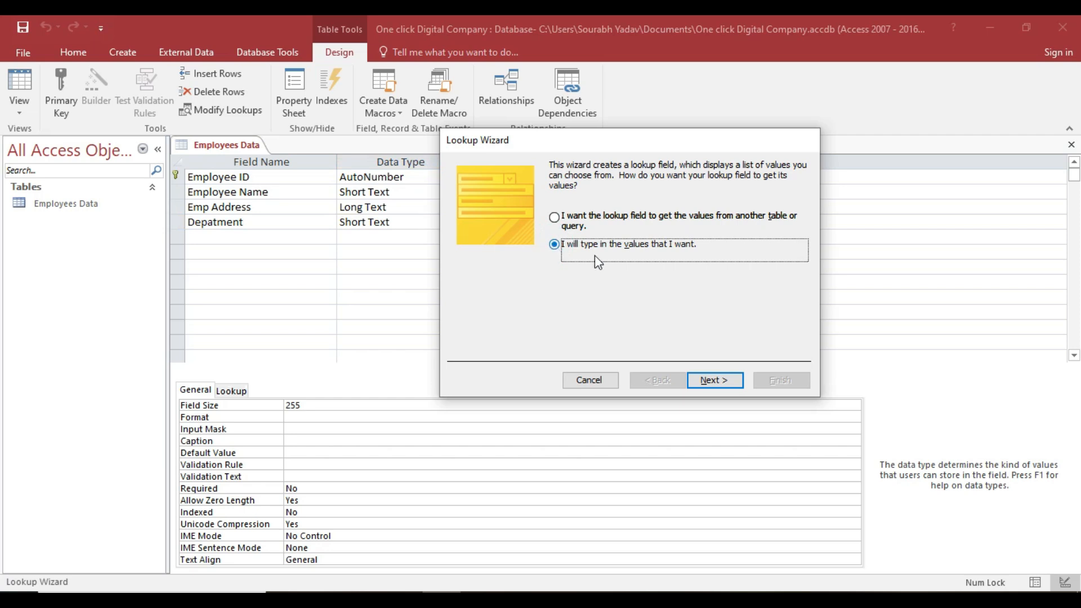
pyautogui.click(717, 382)
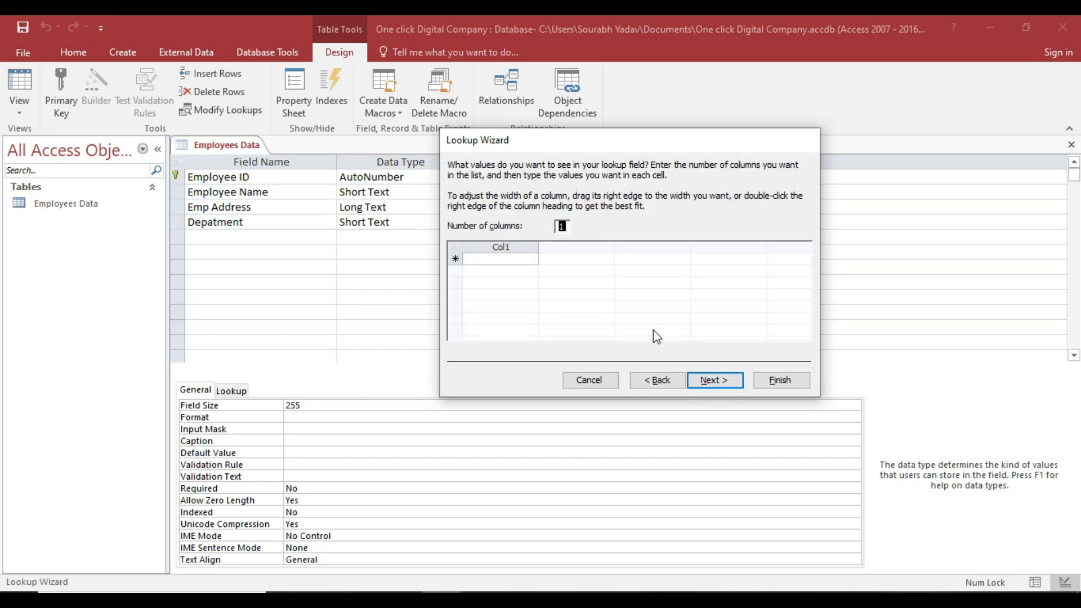
# Enter lookup values Manager, Supervisor, Clerk and Peon, then finish the wizard.
pyautogui.click(519, 260)
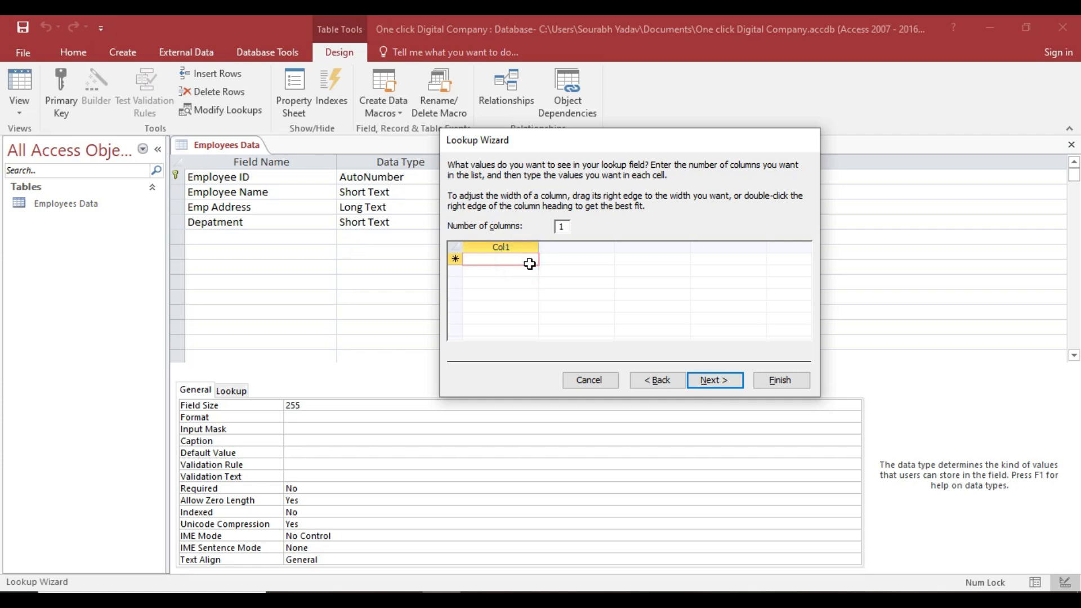
pyautogui.write('Mana')
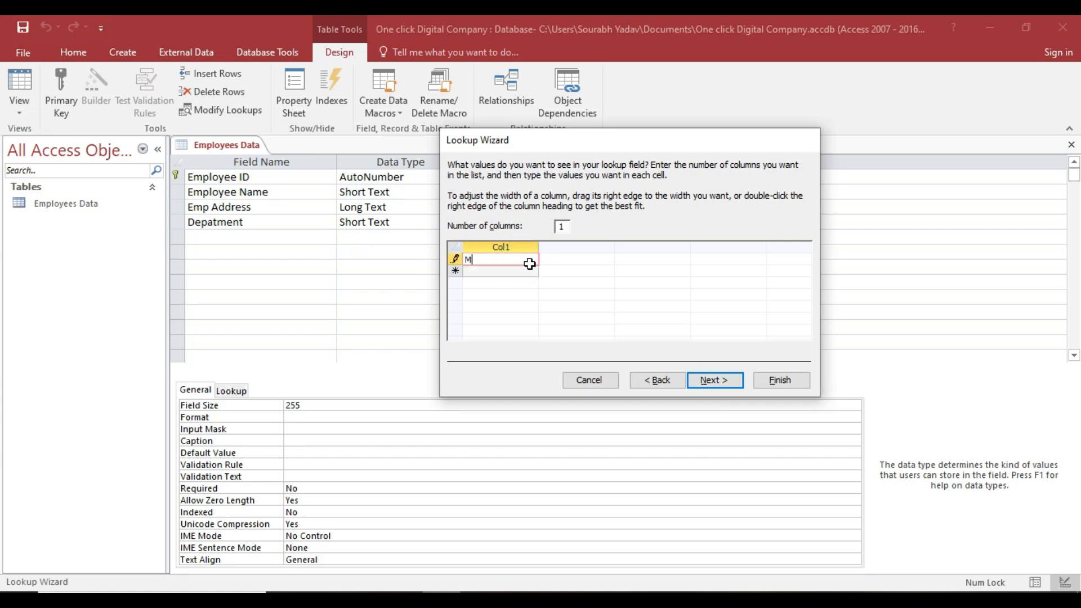
pyautogui.write('ger')
pyautogui.press('Return')
pyautogui.write('Supervisor')
pyautogui.press('Return')
pyautogui.write('Cl')
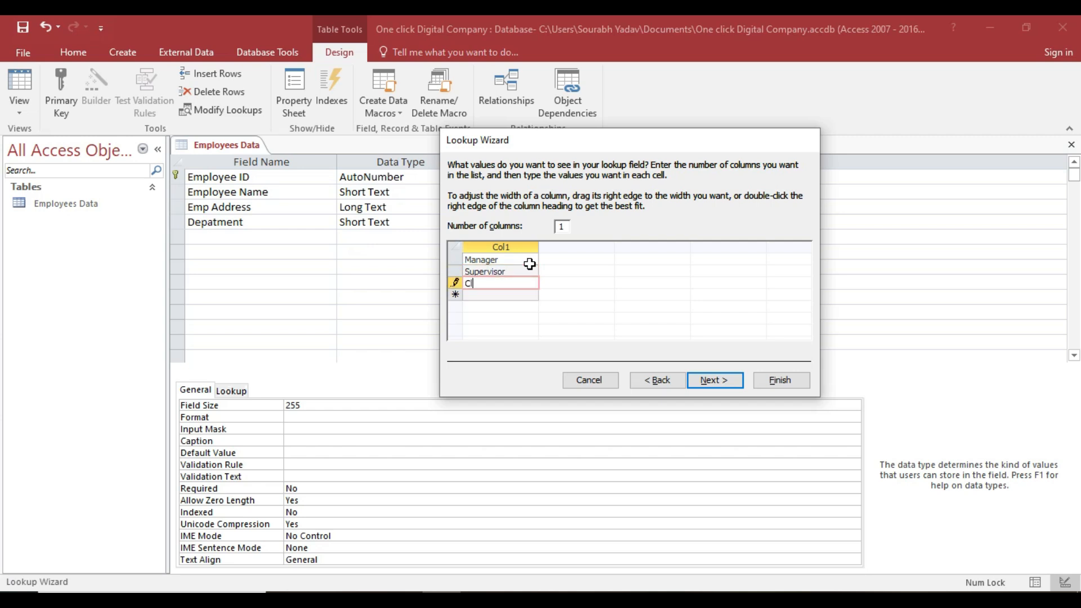
pyautogui.write('erk')
pyautogui.press('Return')
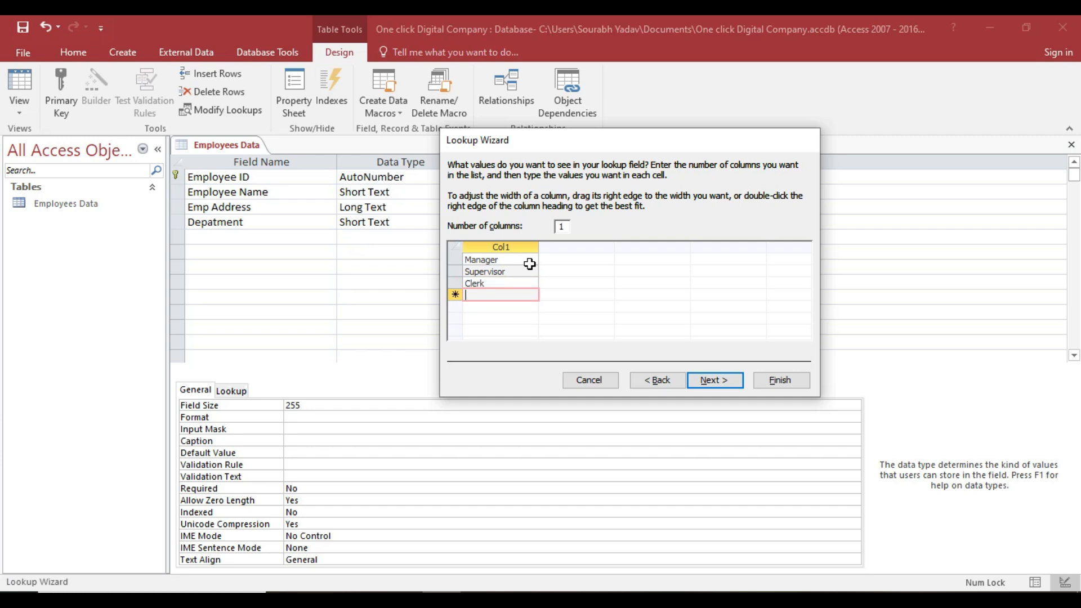
pyautogui.write('Peon')
pyautogui.click(720, 381)
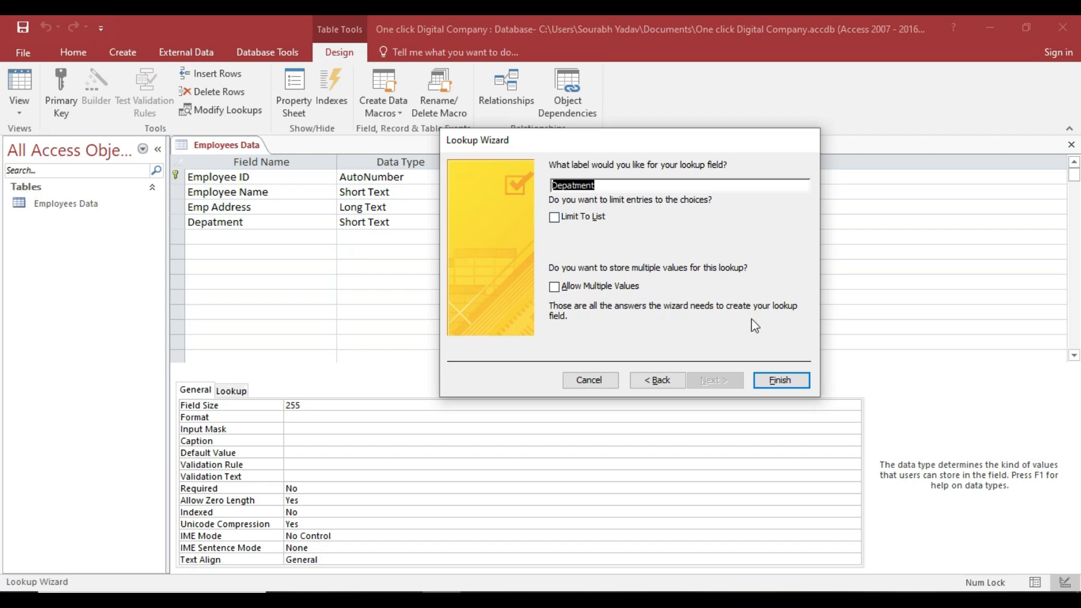
pyautogui.click(767, 375)
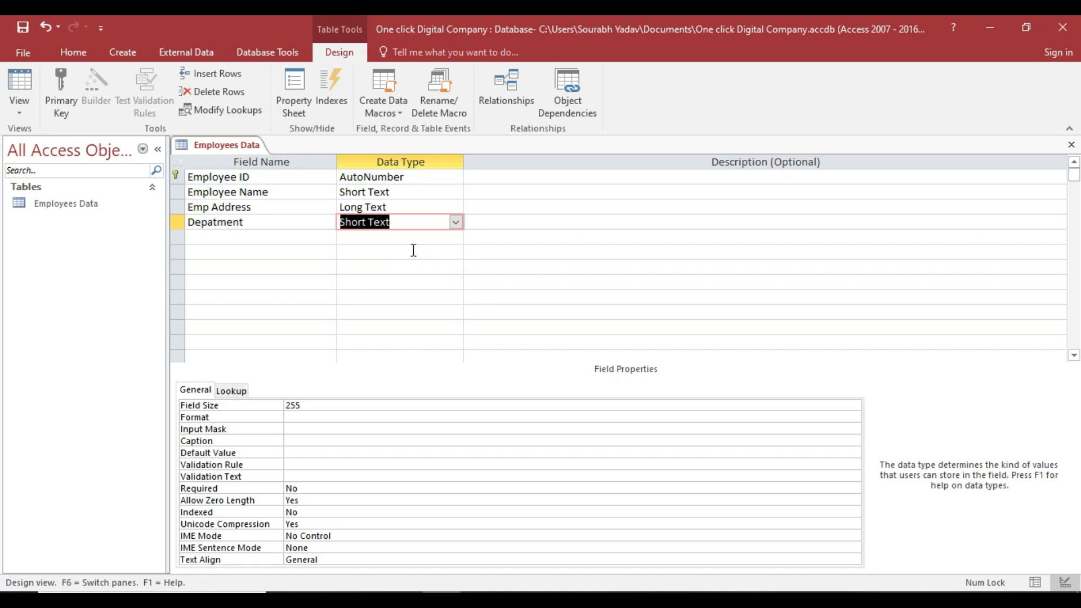
pyautogui.press('Tab')
pyautogui.press('Tab')
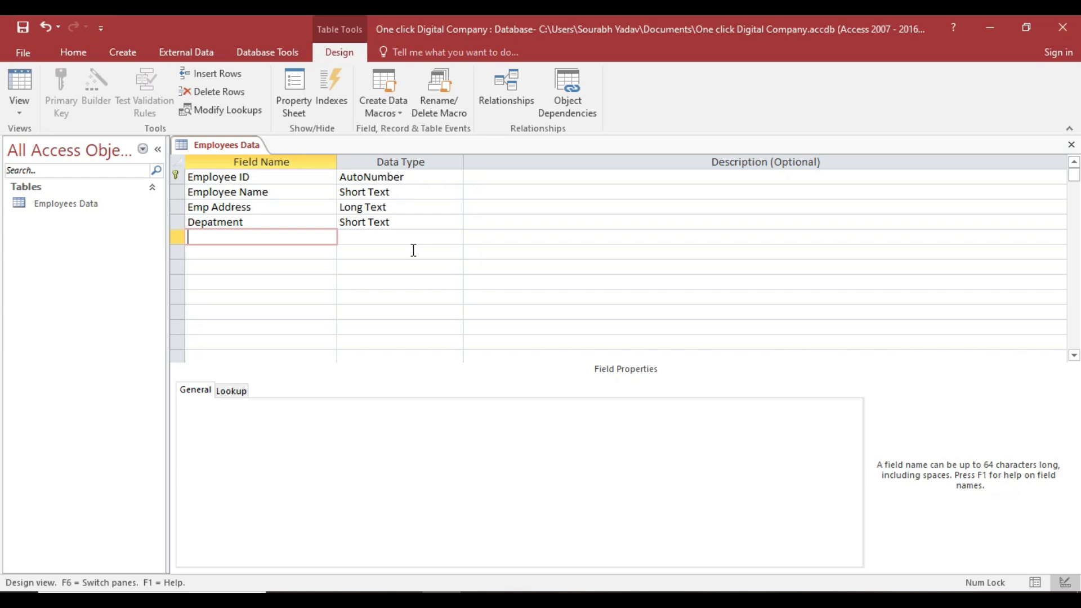
# Add a Salary field with the Currency data type.
pyautogui.write('Salary')
pyautogui.press('Tab')
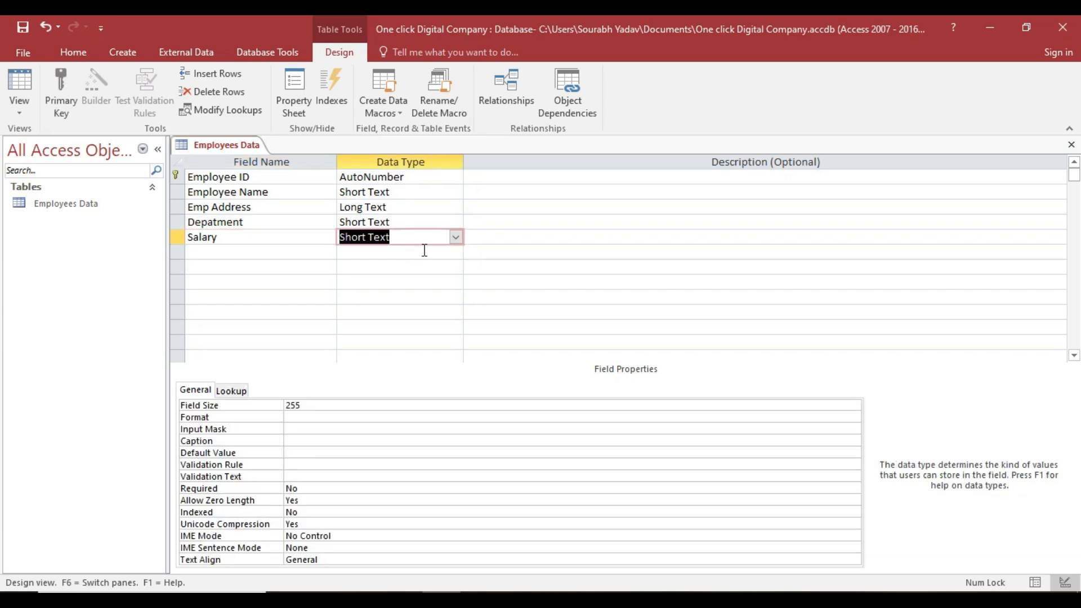
pyautogui.click(455, 237)
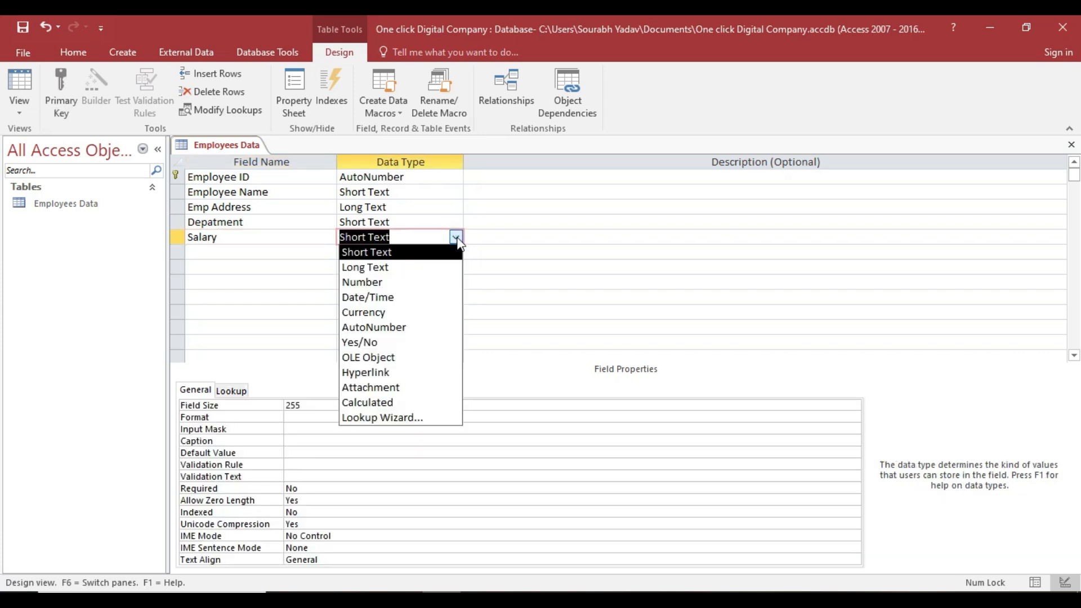
pyautogui.click(374, 313)
# Add a DOB field with the Date/Time data type.
pyautogui.press('Tab')
pyautogui.press('Tab')
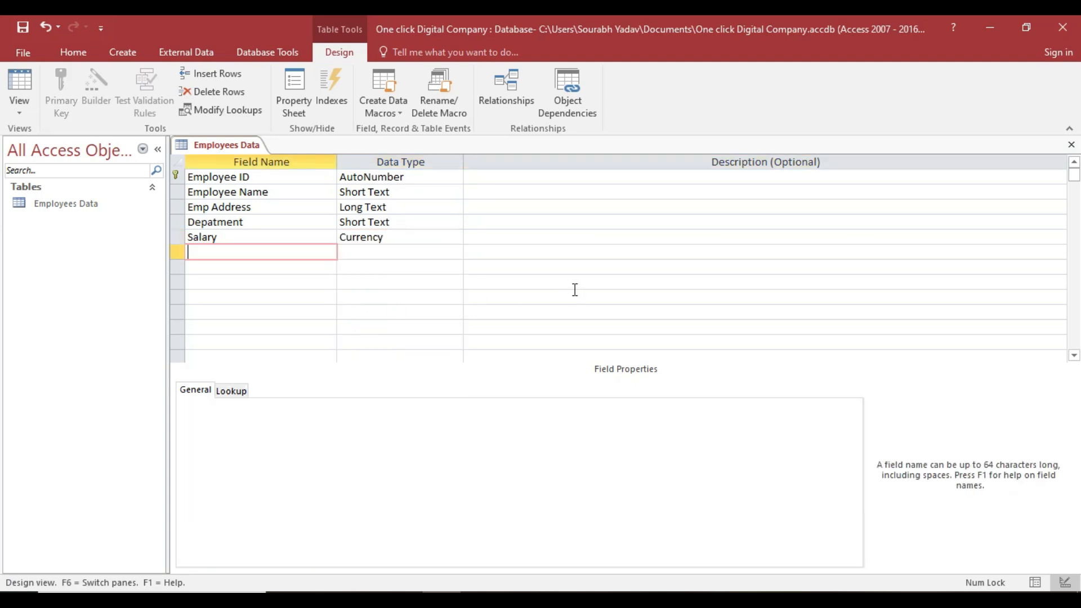
pyautogui.write('DOB')
pyautogui.press('Tab')
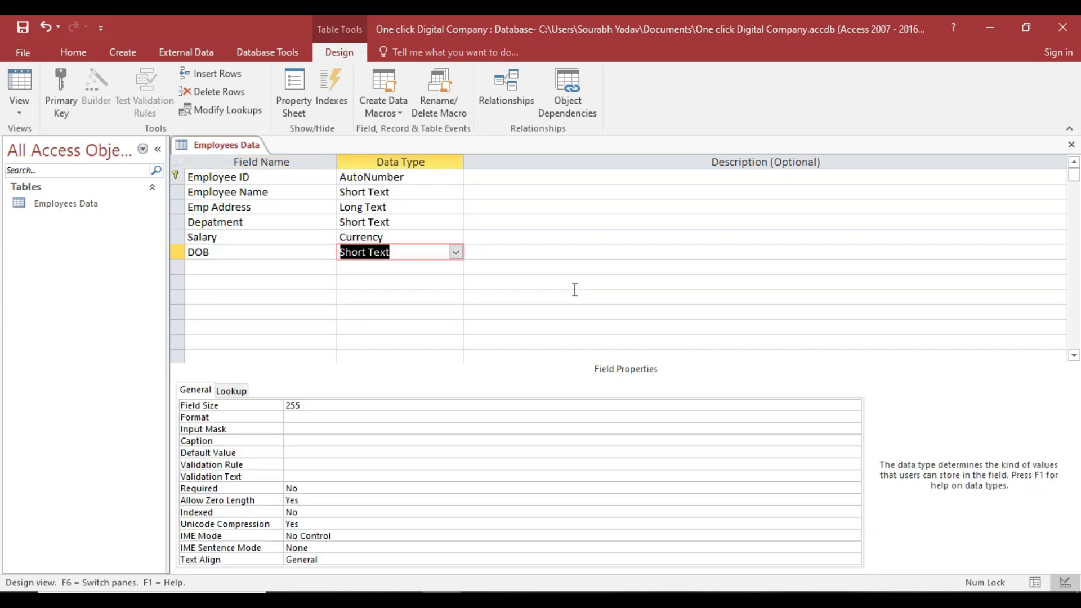
pyautogui.click(455, 253)
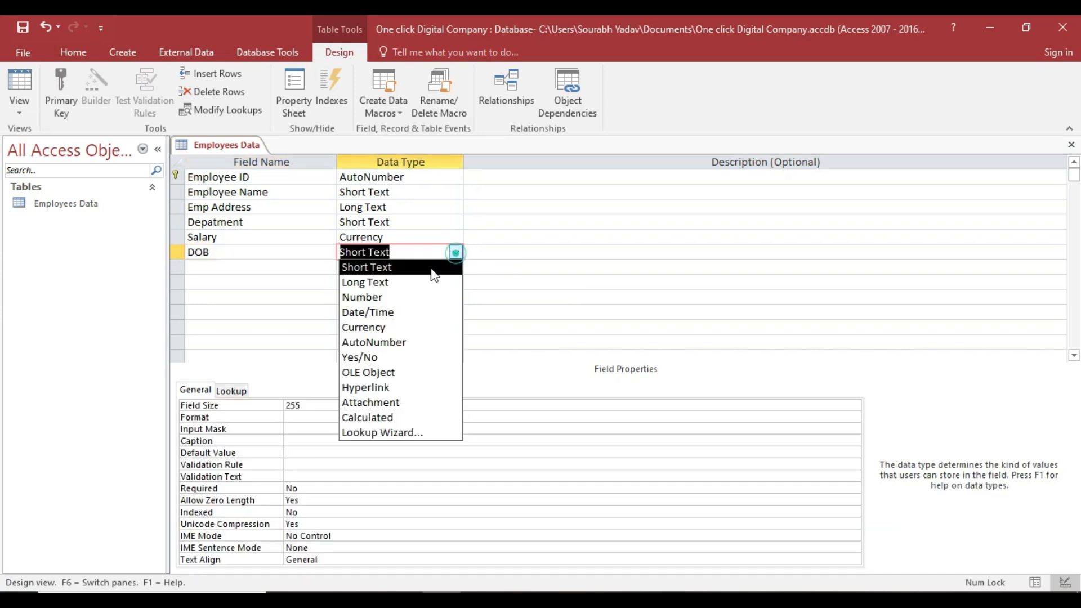
pyautogui.click(396, 312)
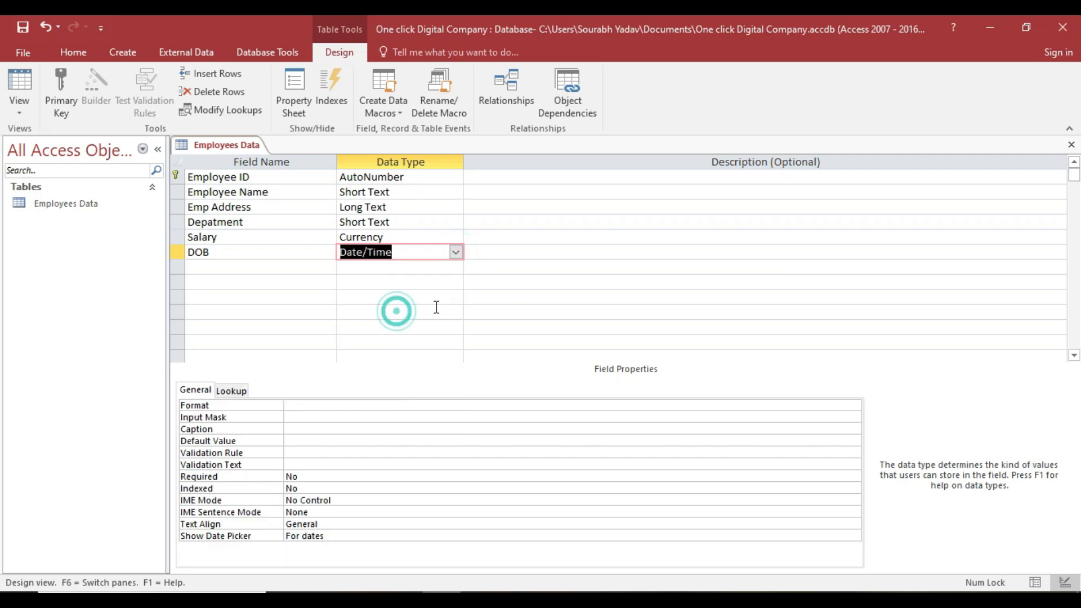
# Add a Gender field in the next row.
pyautogui.press('Tab')
pyautogui.press('Tab')
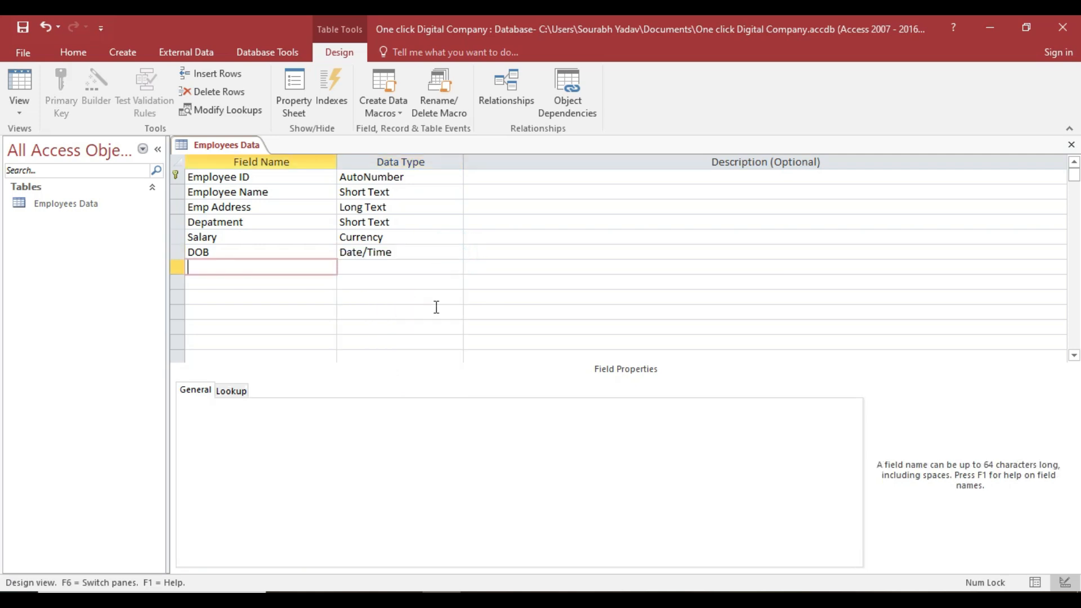
pyautogui.write('Gender')
pyautogui.press('Tab')
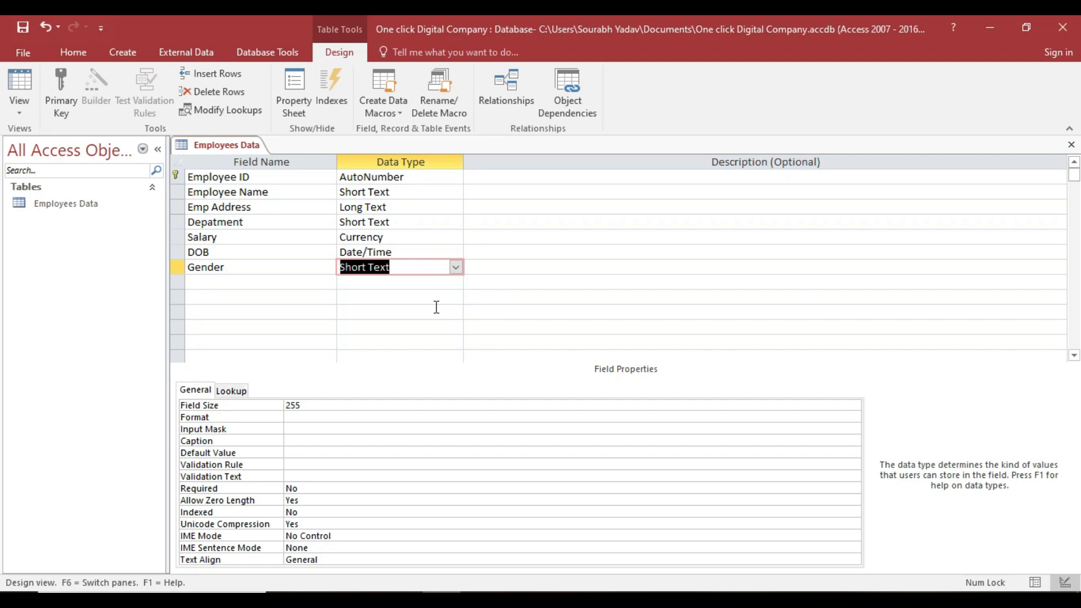
# Start a Lookup Wizard for Gender, choosing to type the values manually.
pyautogui.click(455, 267)
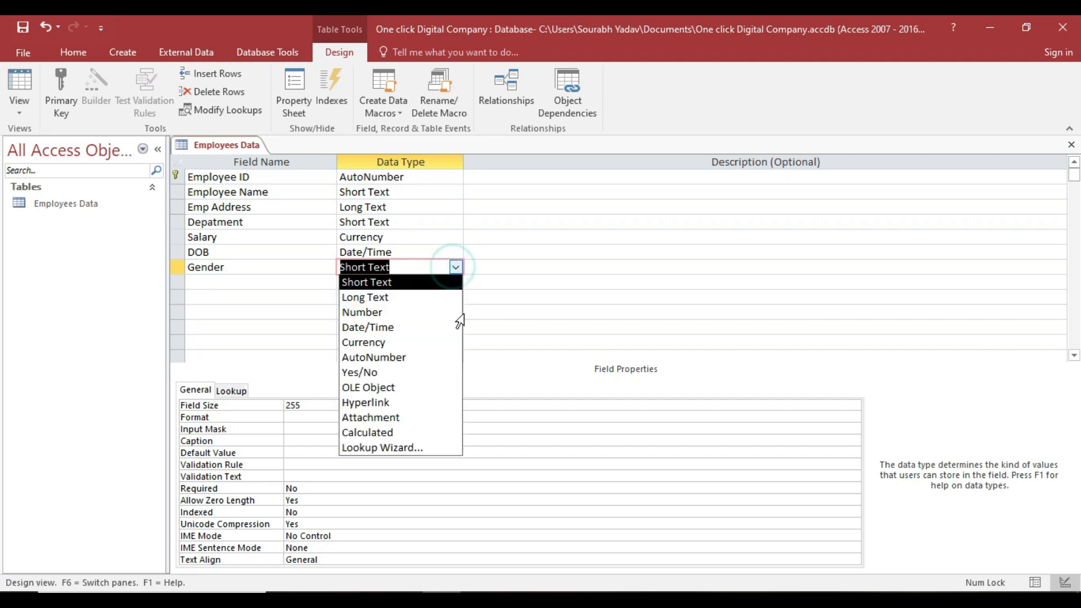
pyautogui.click(401, 448)
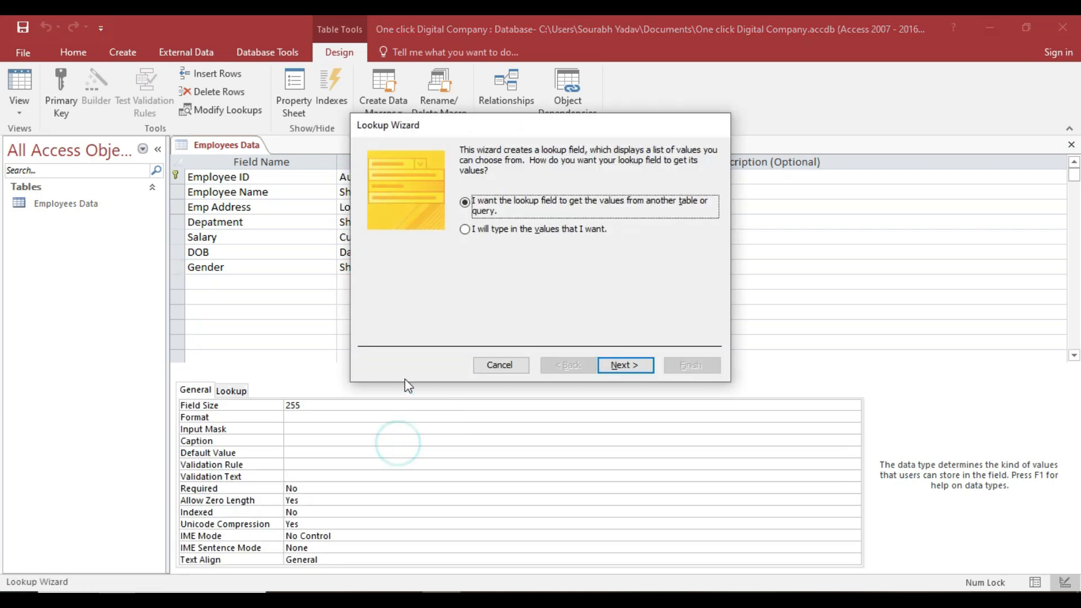
pyautogui.click(466, 229)
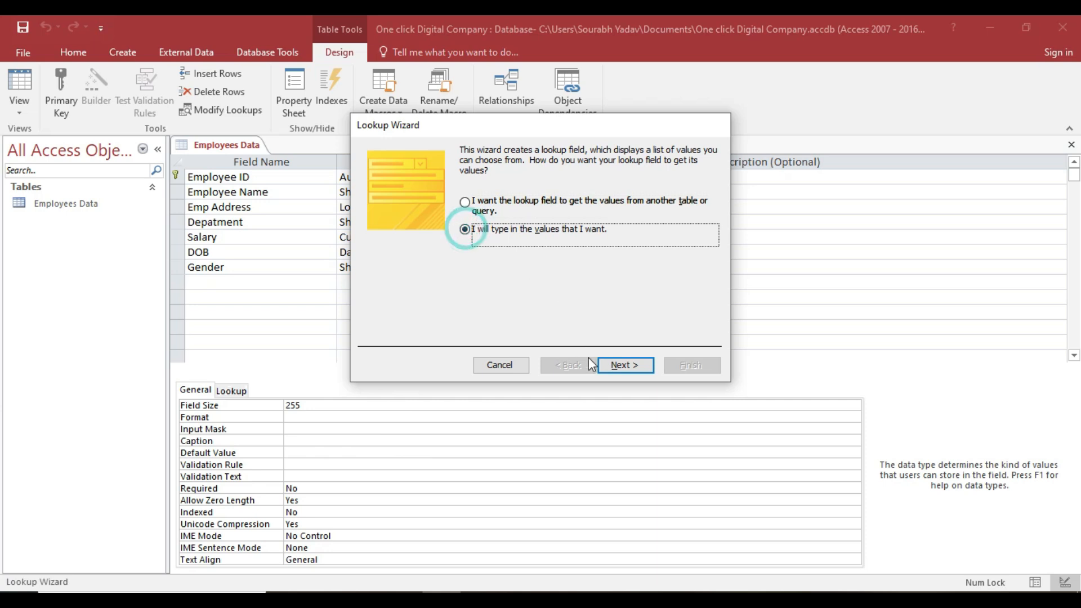
pyautogui.click(619, 366)
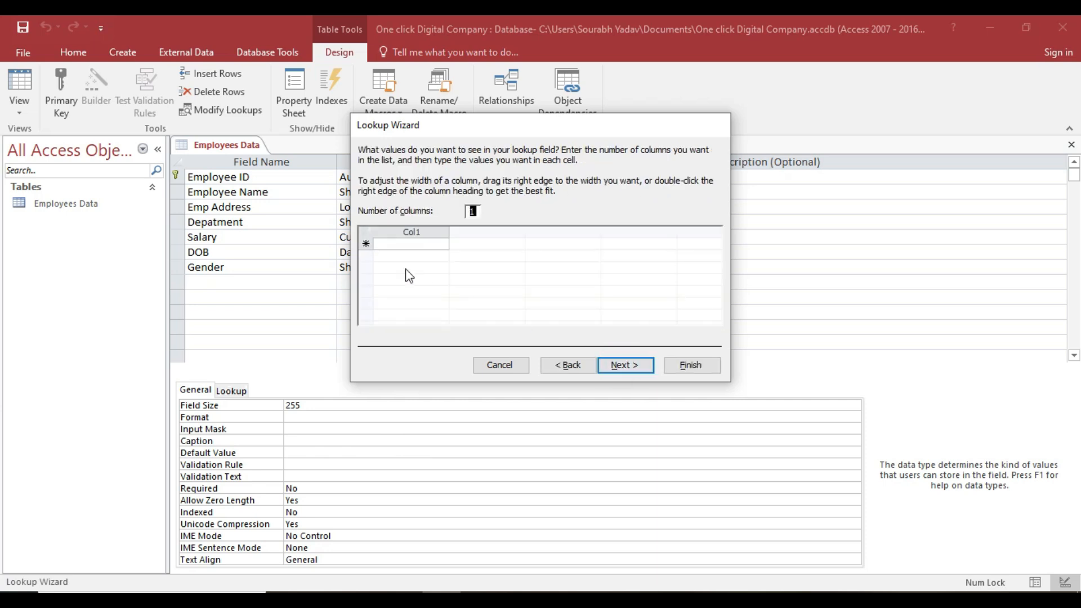
# Enter Male, Female and Transgender as lookup values and finish the wizard.
pyautogui.click(401, 245)
pyautogui.write('Male')
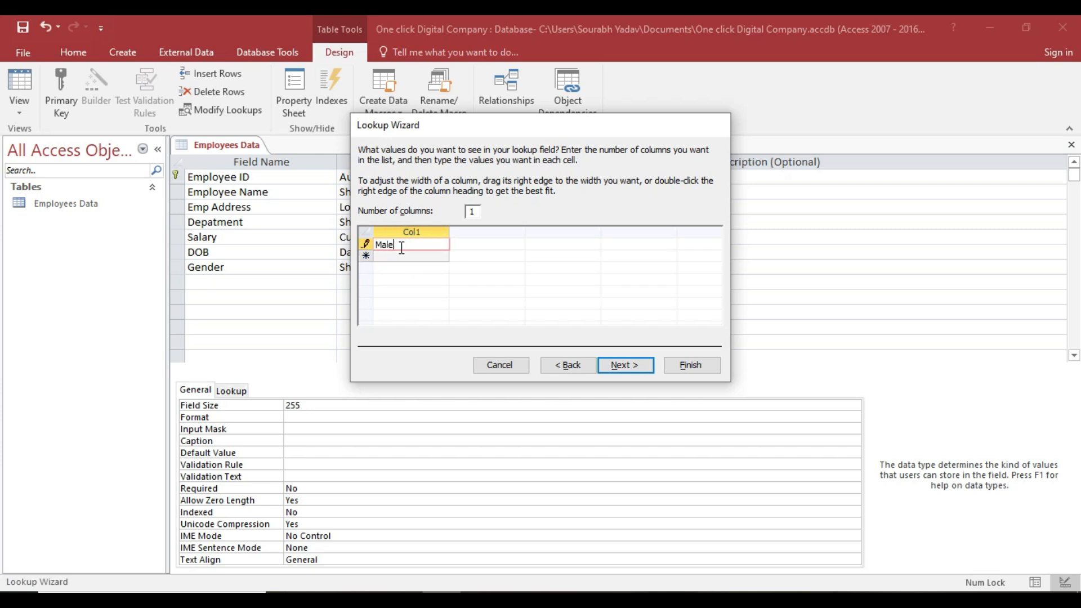
pyautogui.press('Down')
pyautogui.write('Female')
pyautogui.press('Down')
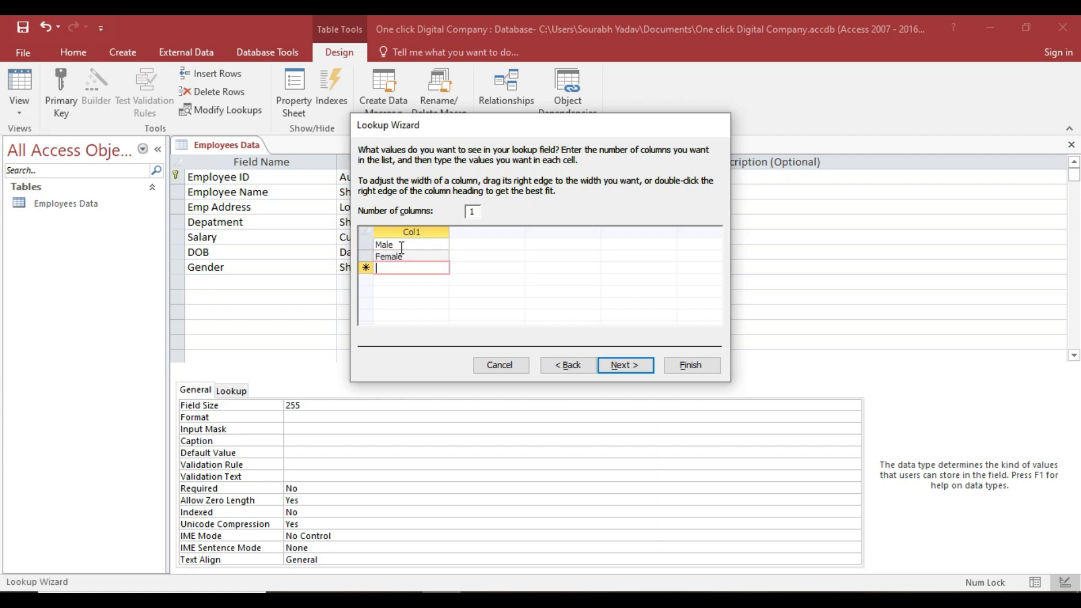
pyautogui.write('Ta')
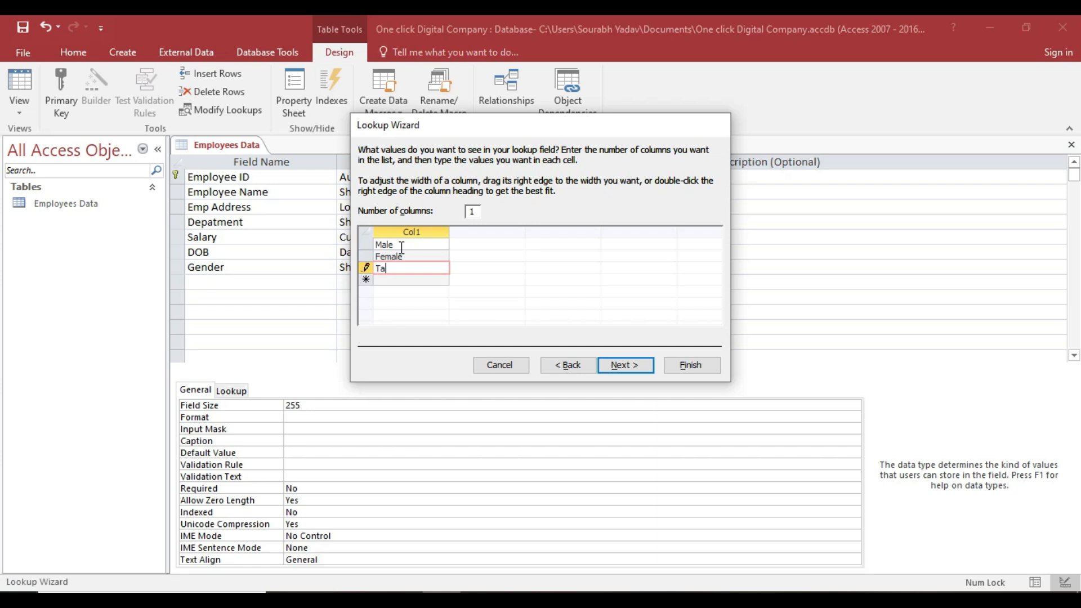
pyautogui.press('BackSpace')
pyautogui.write('ranse')
pyautogui.press('BackSpace')
pyautogui.write('gent')
pyautogui.press('BackSpace')
pyautogui.write('der')
pyautogui.click(624, 365)
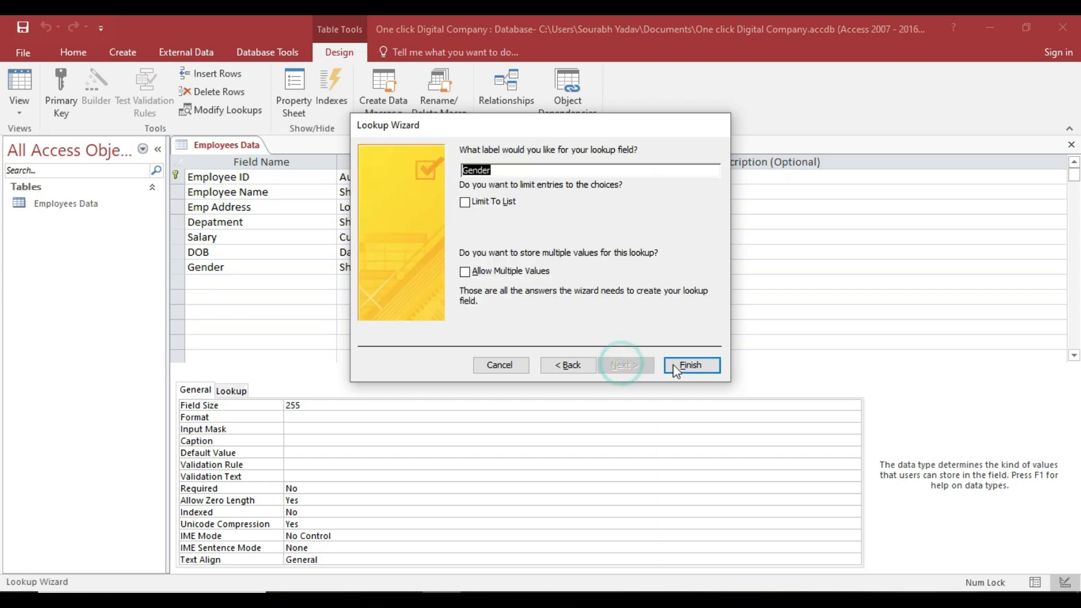
pyautogui.click(692, 367)
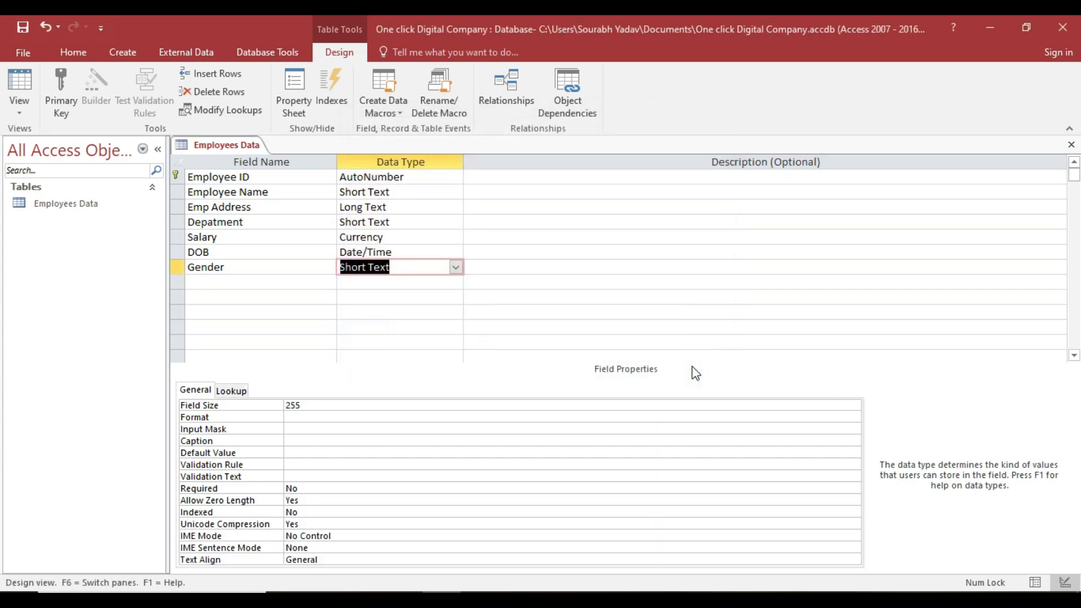
pyautogui.press('Tab')
pyautogui.press('Tab')
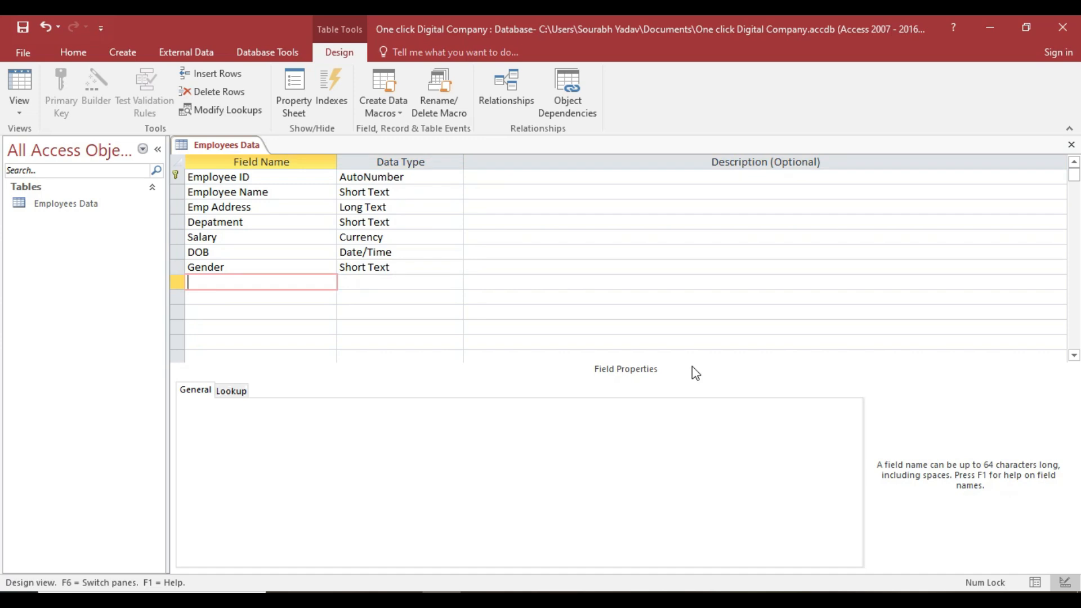
# Add a Photo field with the Attachment data type.
pyautogui.write('P')
pyautogui.write('hpo')
pyautogui.press('BackSpace')
pyautogui.press('BackSpace')
pyautogui.write('oto')
pyautogui.press('Tab')
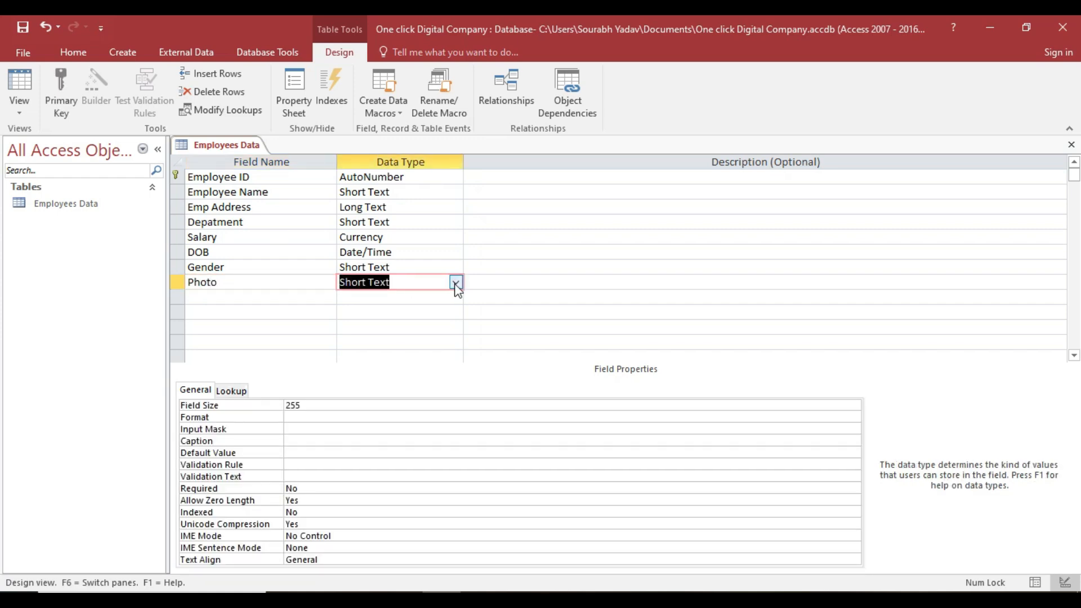
pyautogui.click(456, 284)
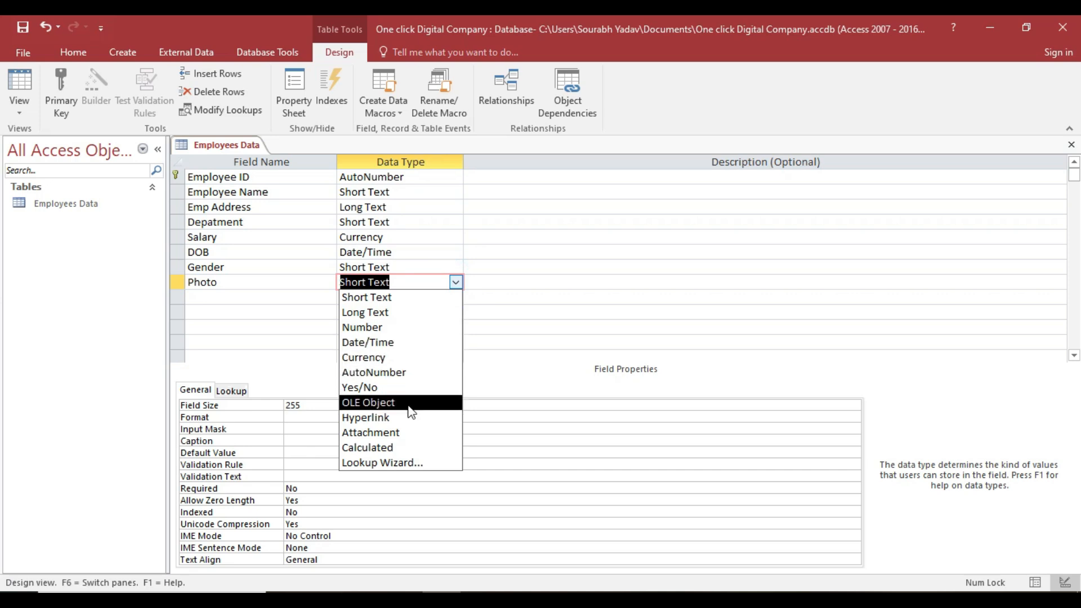
pyautogui.click(388, 433)
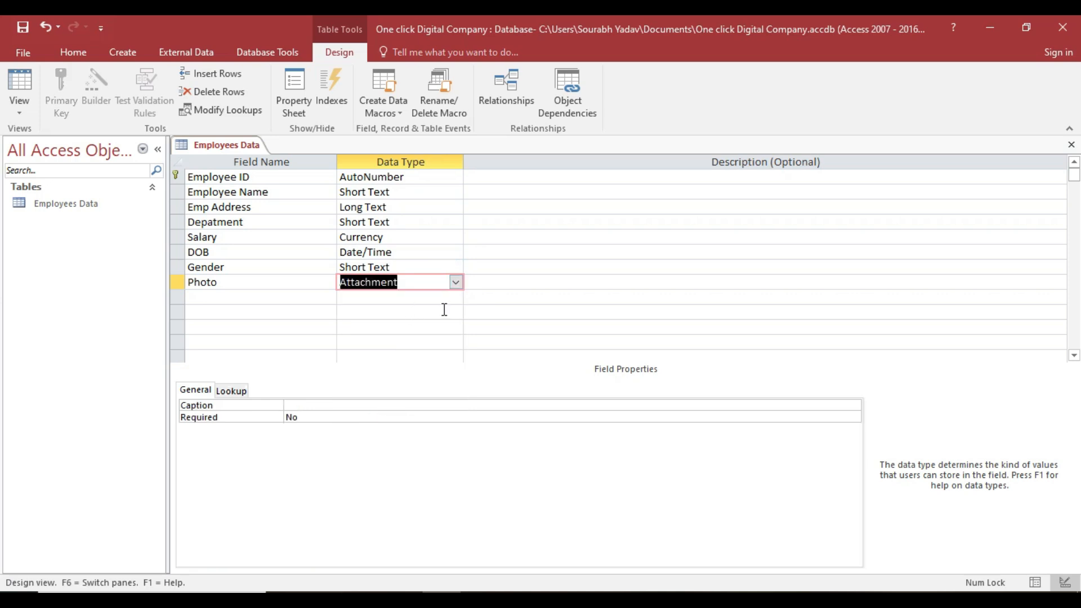
# Add an Email ID field with the Hyperlink data type.
pyautogui.press('Tab')
pyautogui.press('Tab')
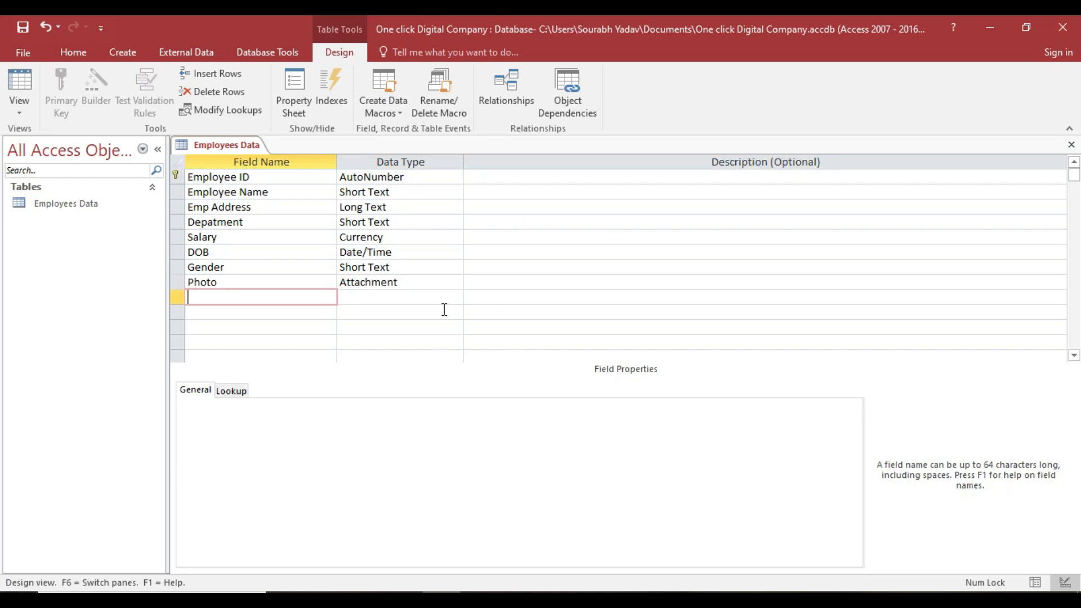
pyautogui.write('Email Id')
pyautogui.press('BackSpace')
pyautogui.write('D')
pyautogui.press('Tab')
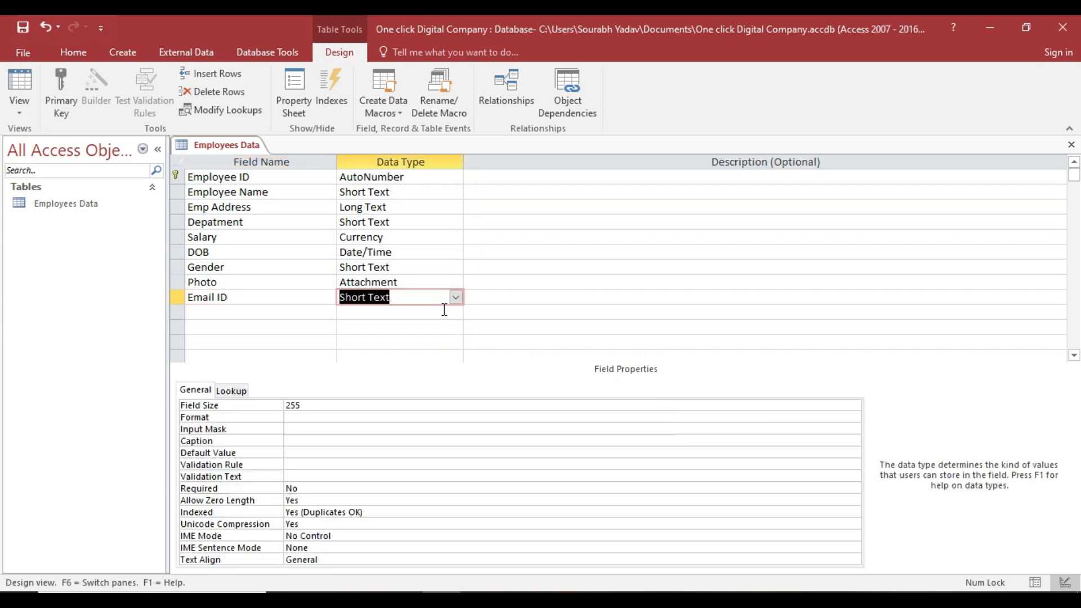
pyautogui.click(455, 297)
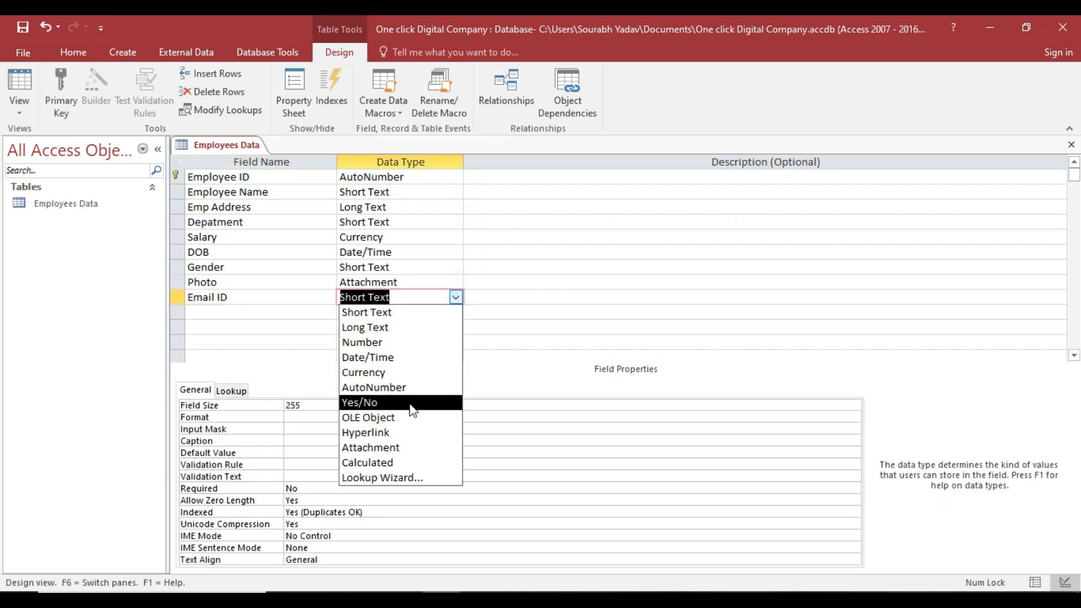
pyautogui.click(387, 434)
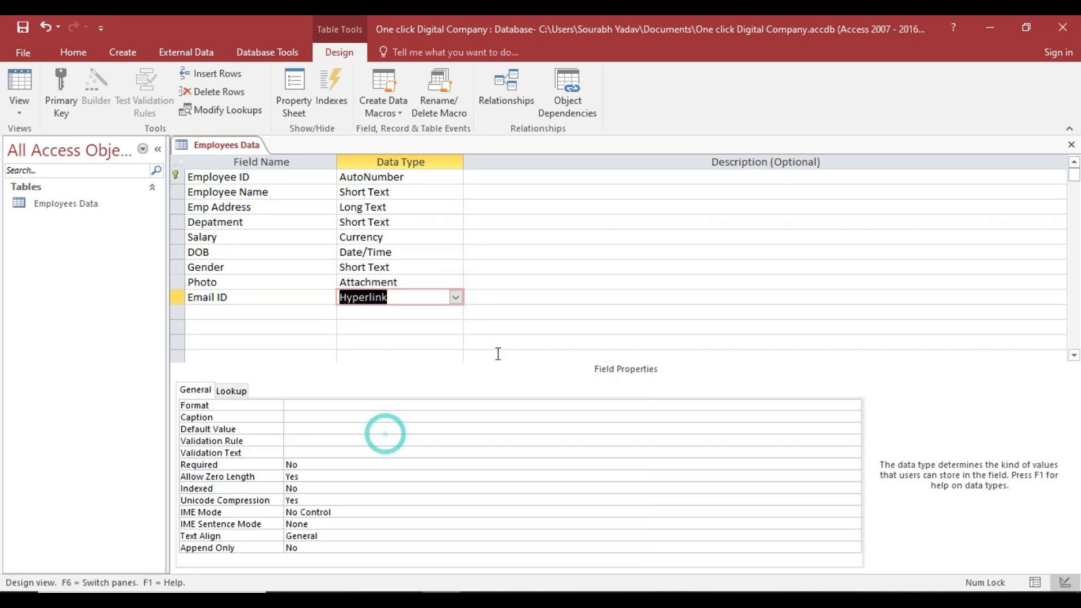
pyautogui.press('Tab')
pyautogui.press('Tab')
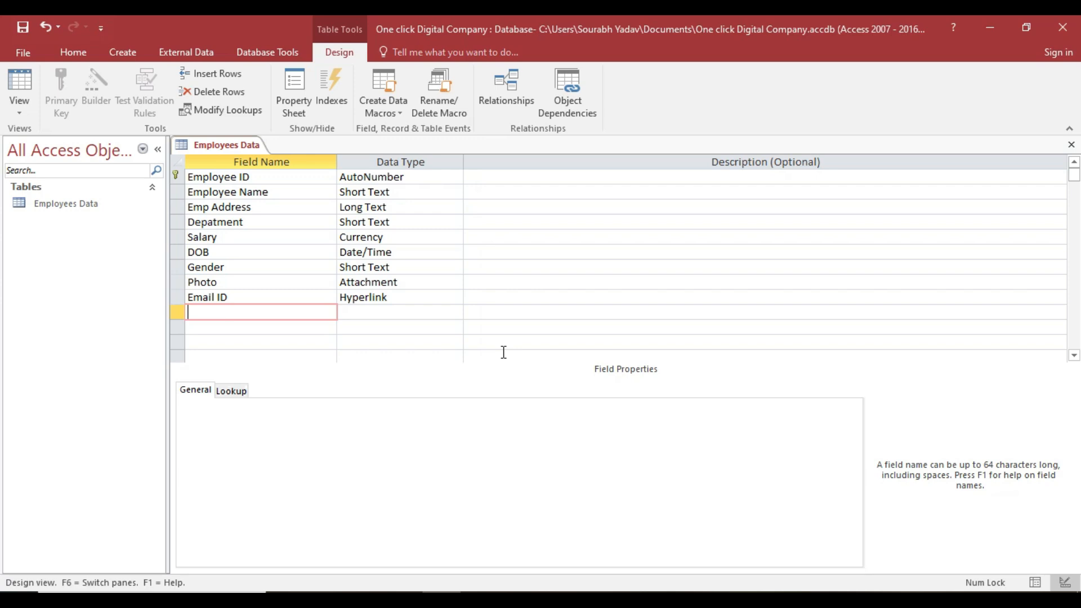
# Add a Document field of OLE Object type and begin naming the next field Marrid/Unmarrid.
pyautogui.write('Dou')
pyautogui.press('BackSpace')
pyautogui.write('cument')
pyautogui.press('Tab')
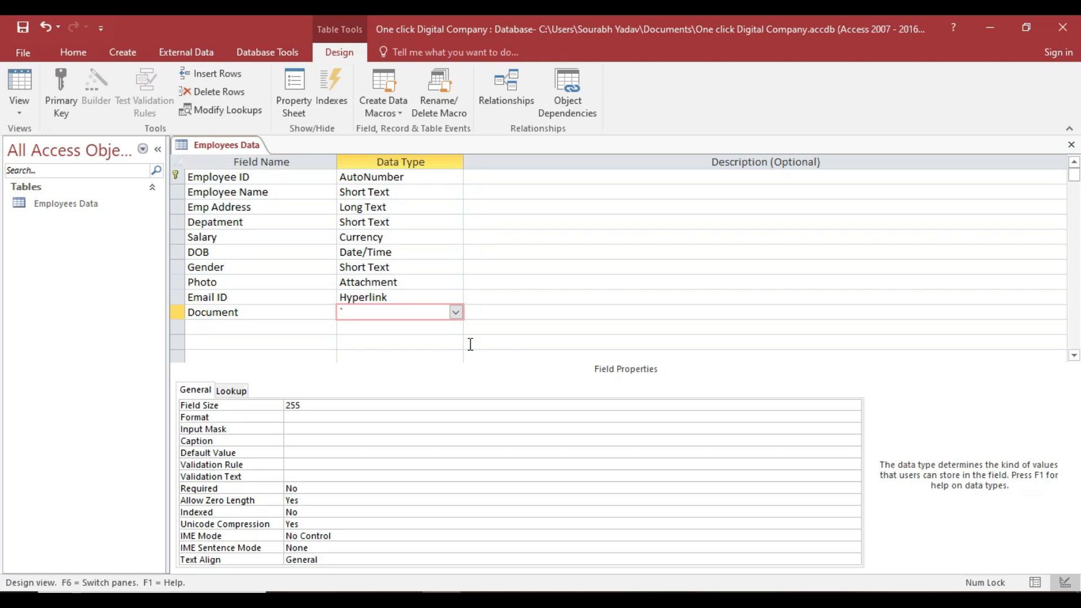
pyautogui.click(456, 313)
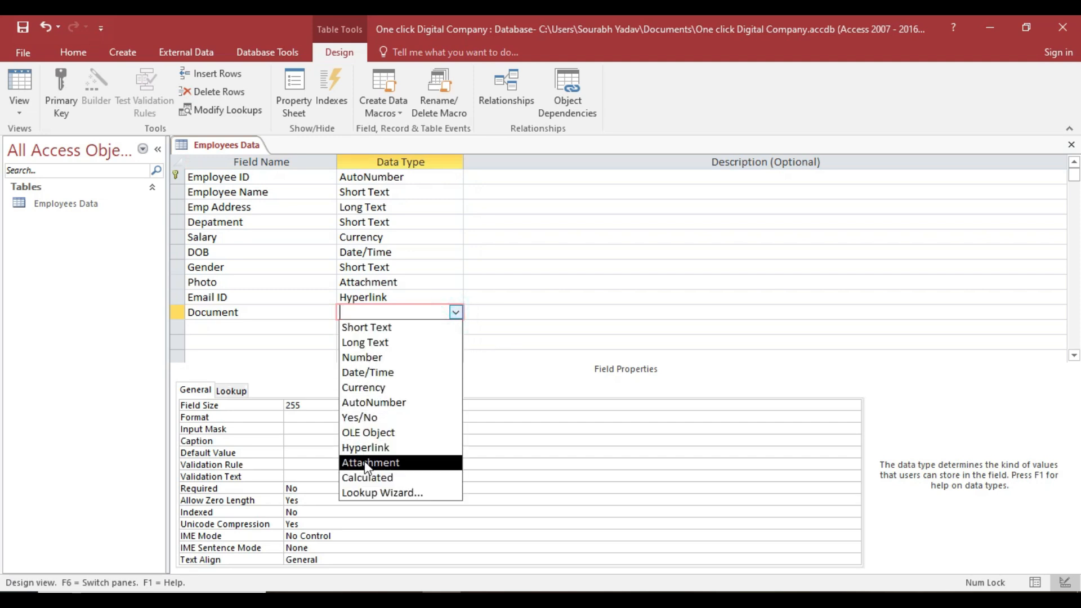
pyautogui.click(373, 434)
pyautogui.press('Tab')
pyautogui.press('Tab')
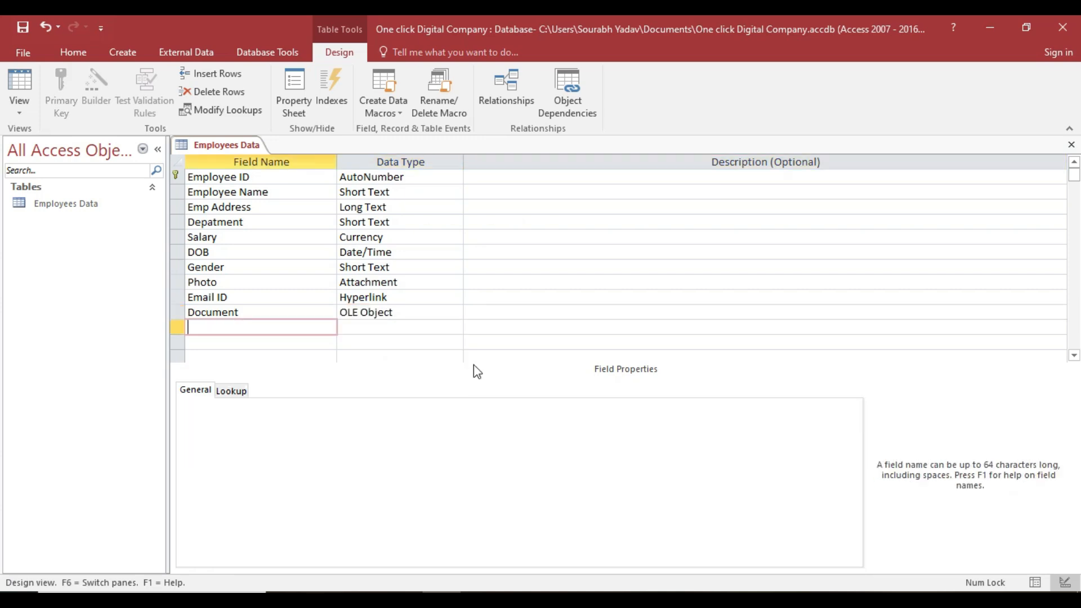
pyautogui.write('Marrid/Unmar')
# Finish the Marrid/Unmarrid name, make it Yes/No, and start typing a new field name below.
pyautogui.write('rid')
pyautogui.press('Tab')
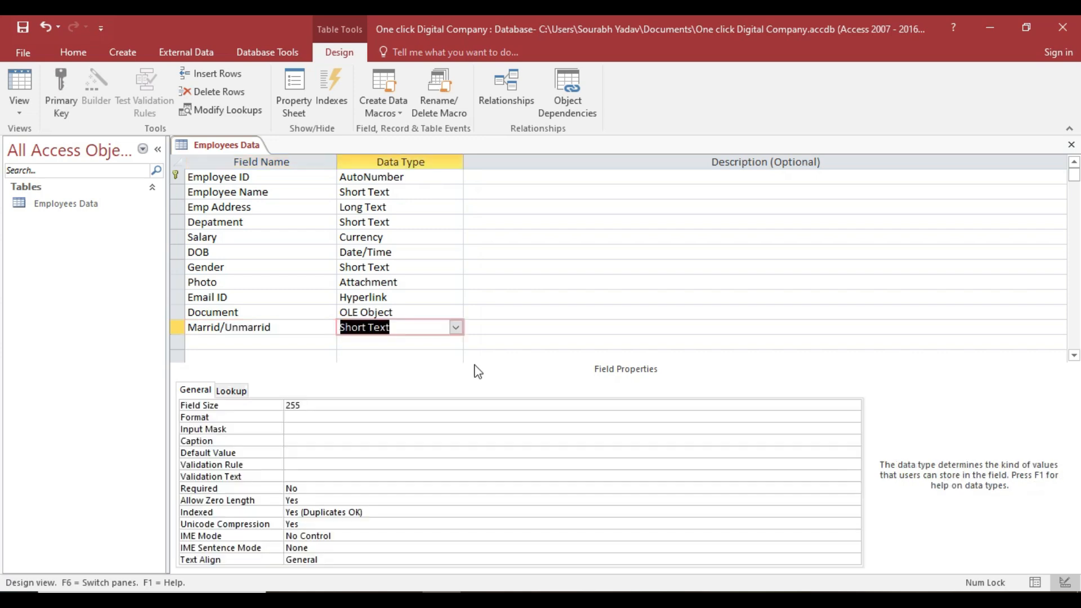
pyautogui.click(456, 327)
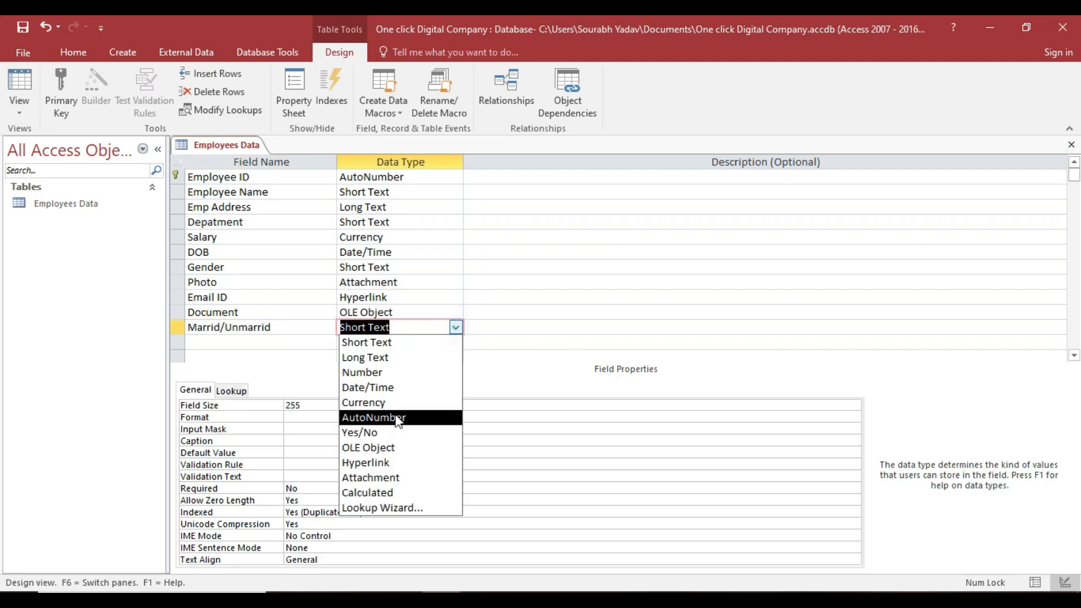
pyautogui.click(388, 432)
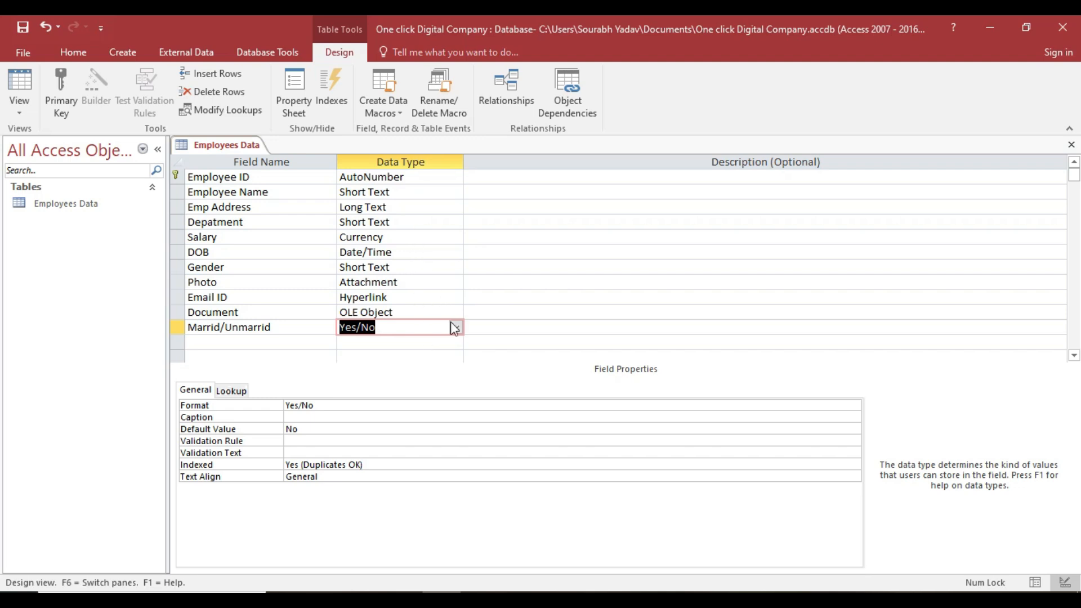
pyautogui.click(455, 328)
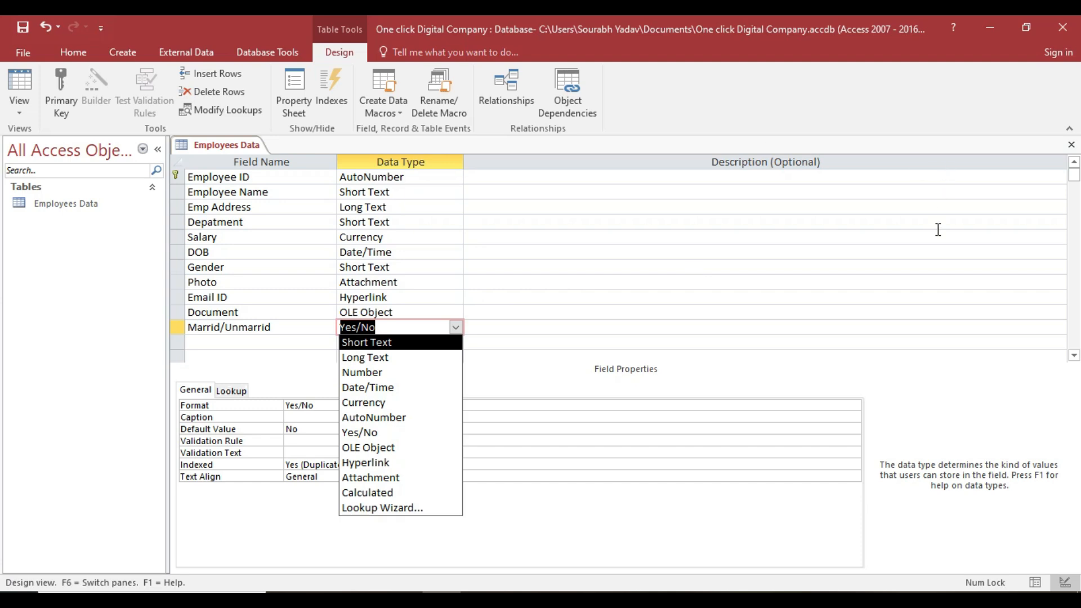
pyautogui.press('Tab')
pyautogui.press('Tab')
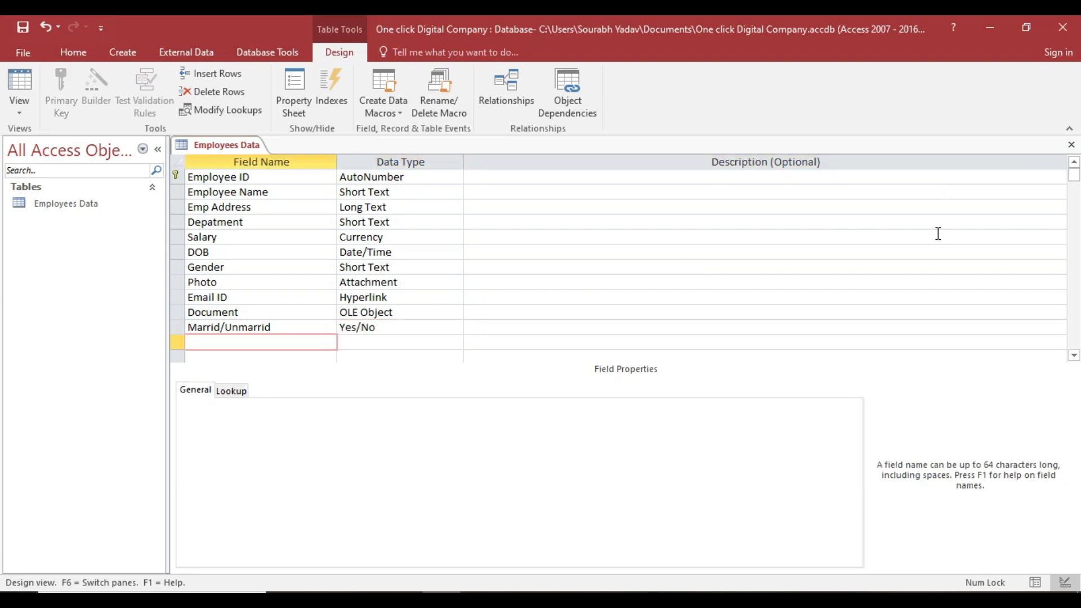
pyautogui.write('N')
pyautogui.write('oi')
# Rename the new field to 'No' without the dot and give it the Number data type.
pyautogui.press('Tab')
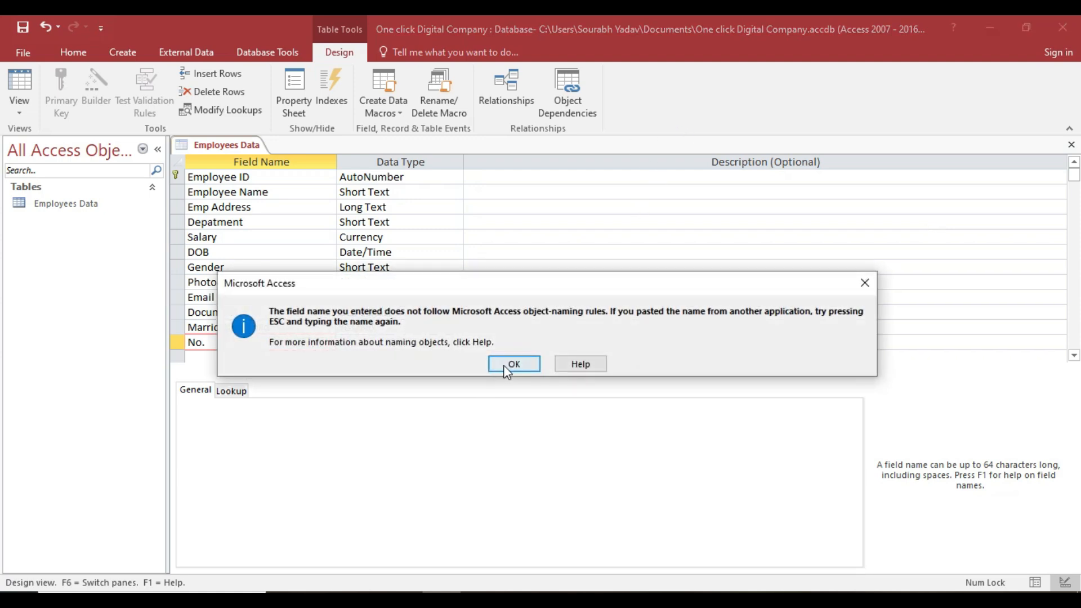
pyautogui.click(514, 364)
pyautogui.press('BackSpace')
pyautogui.press('Tab')
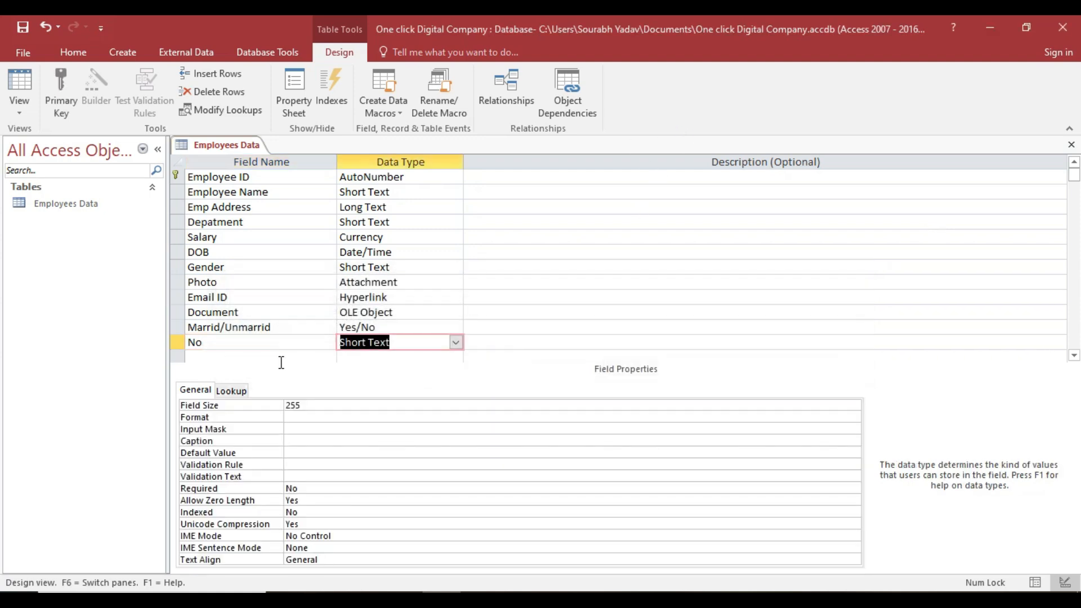
pyautogui.click(455, 342)
pyautogui.click(400, 388)
pyautogui.click(455, 344)
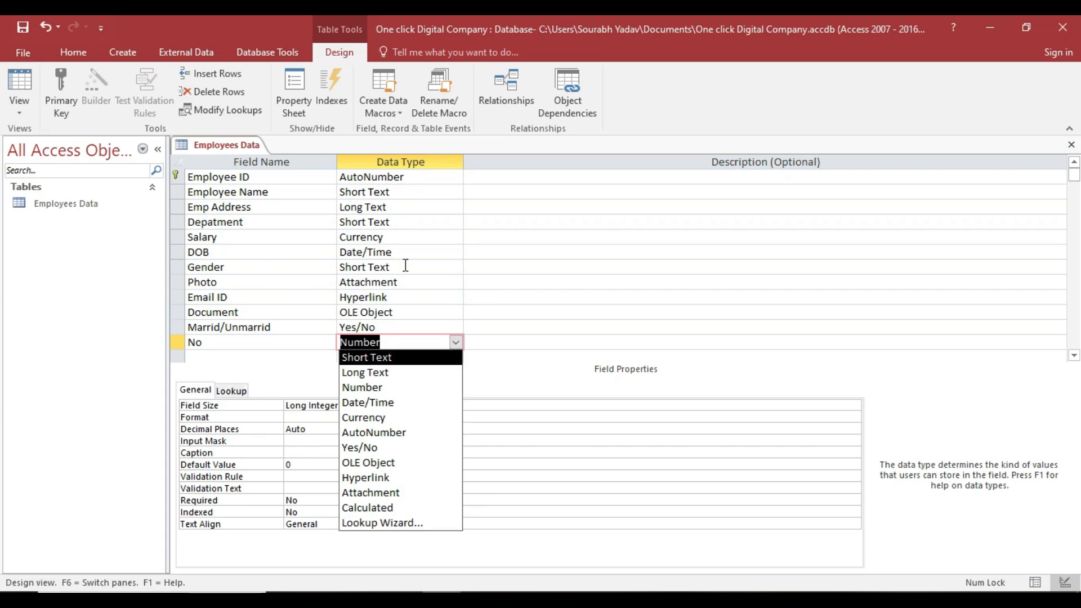
pyautogui.click(434, 342)
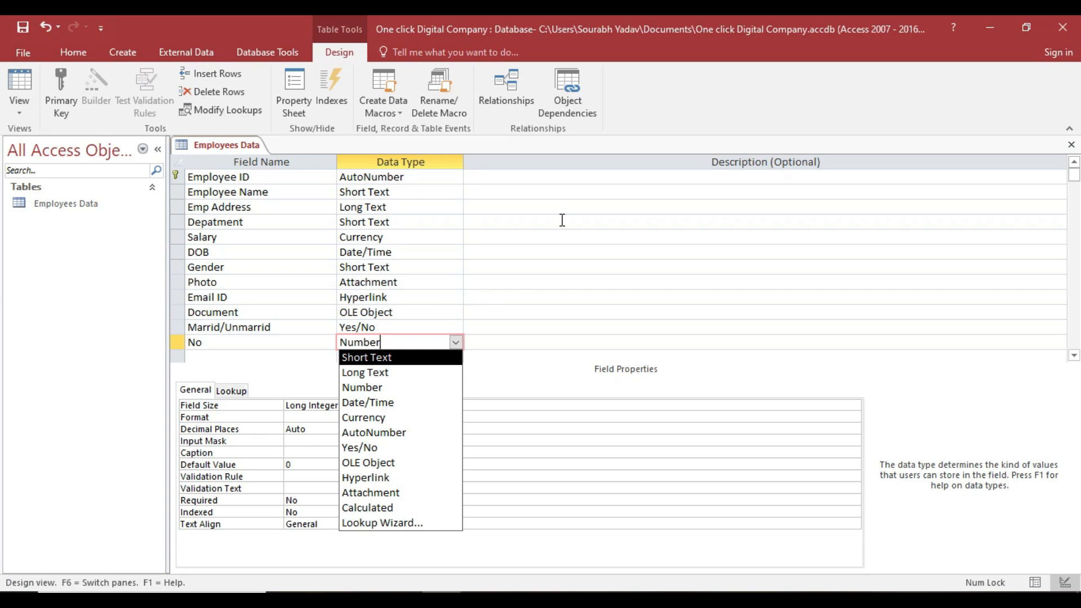
pyautogui.press('Escape')
pyautogui.press('Tab')
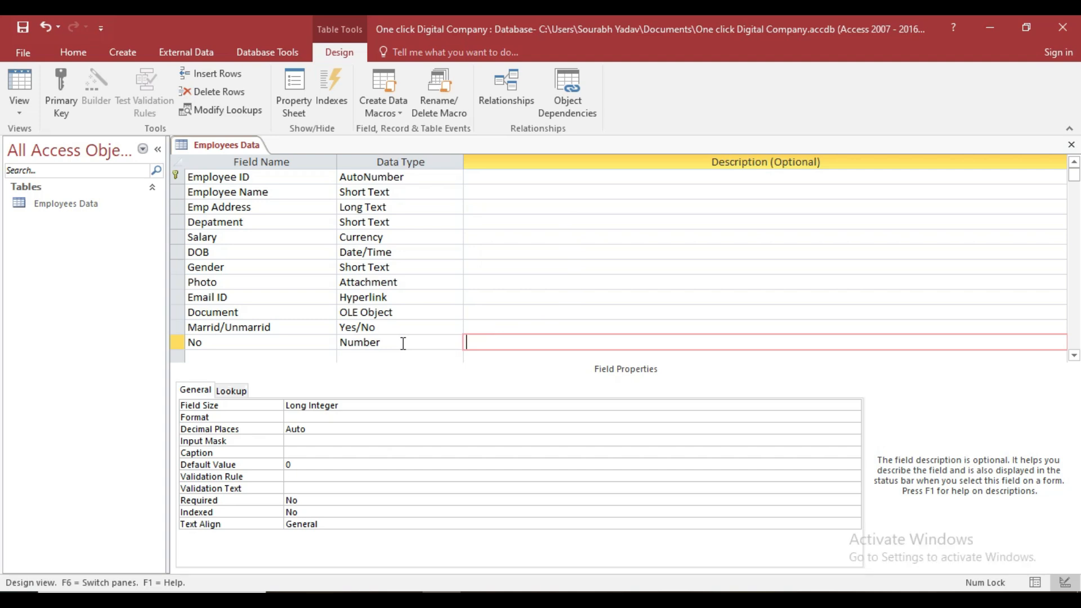
# Set the No field's Field Size to Double.
pyautogui.click(348, 405)
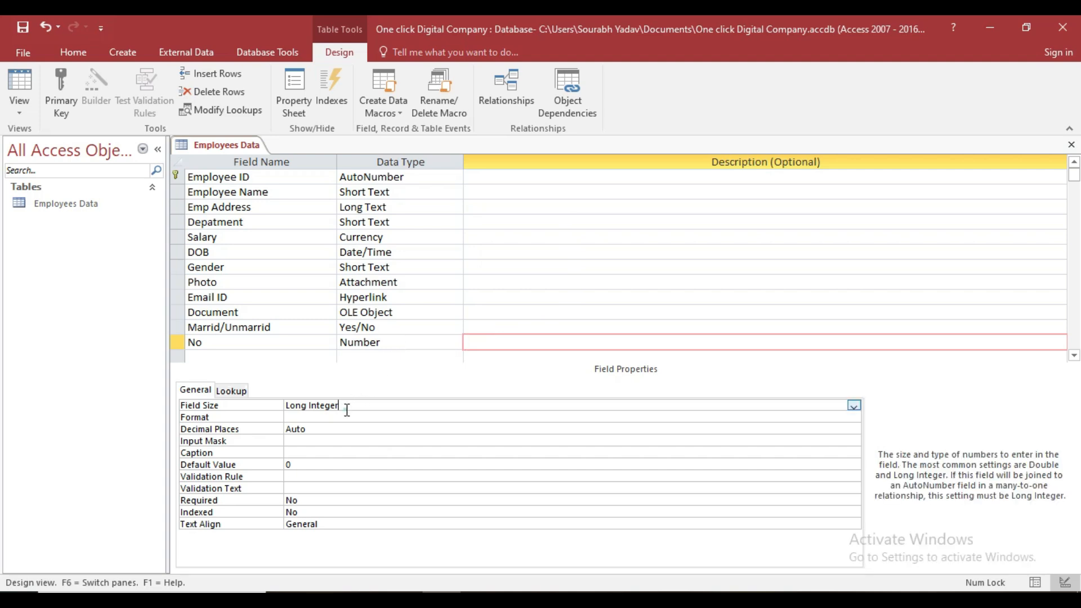
pyautogui.click(854, 406)
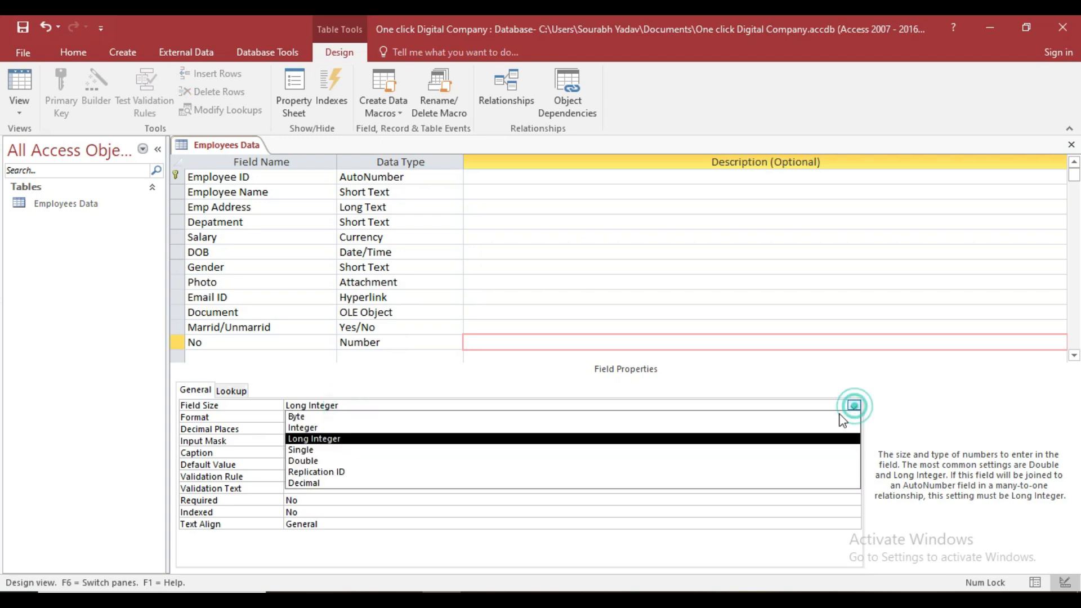
pyautogui.click(317, 460)
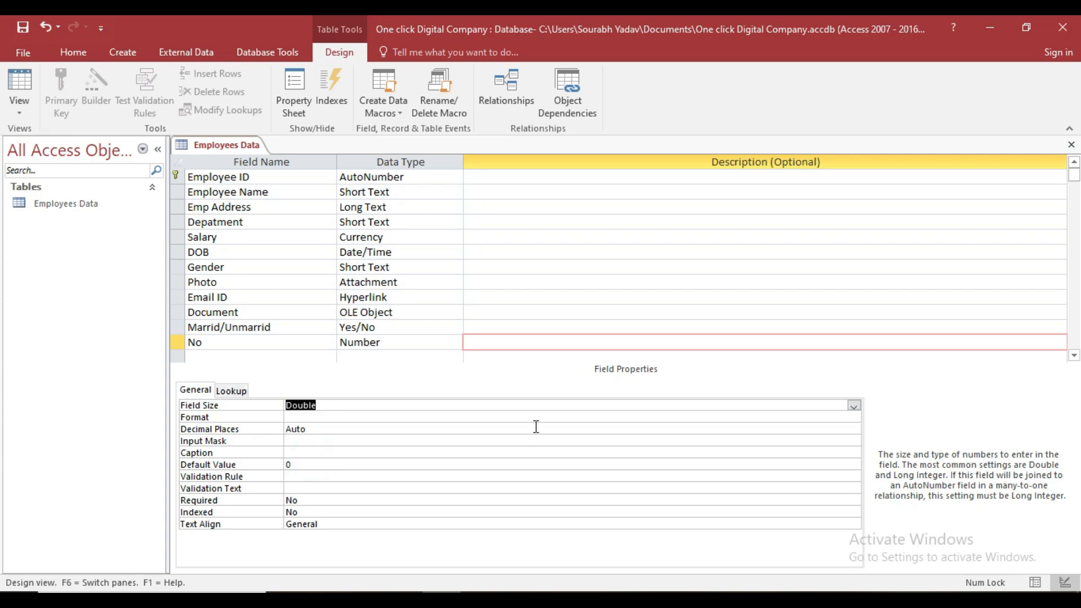
# Save the Employees Data table and switch it to Datasheet view.
pyautogui.rightClick(234, 149)
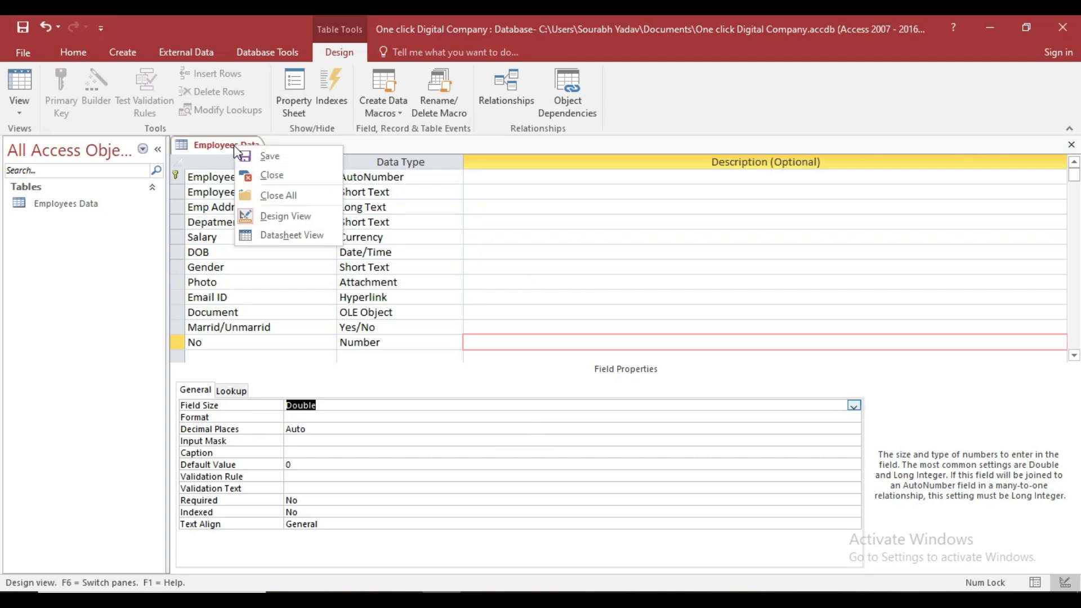
pyautogui.click(266, 156)
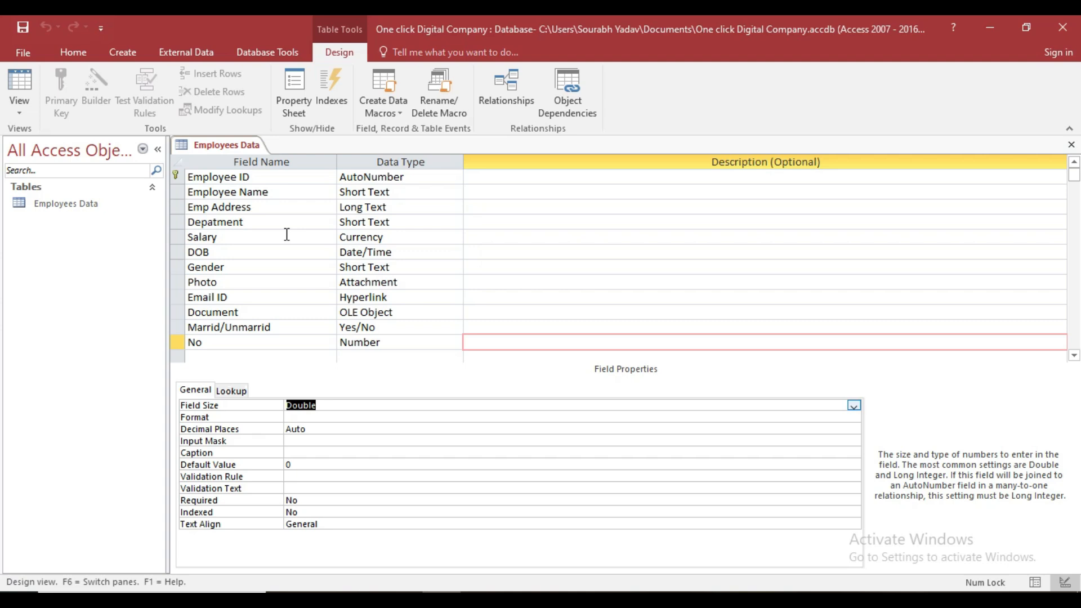
pyautogui.click(18, 112)
pyautogui.click(47, 138)
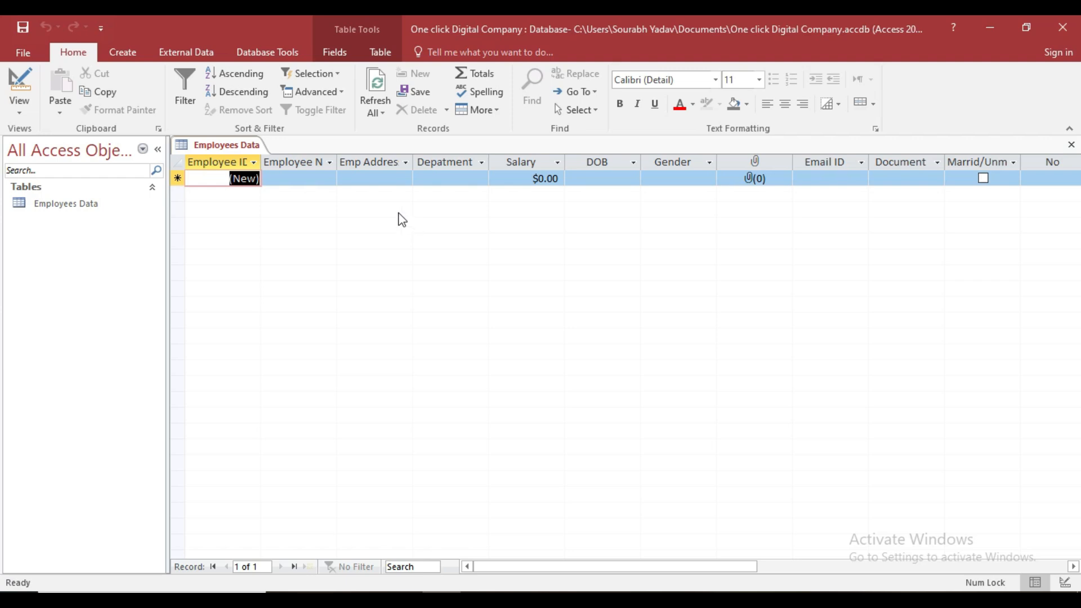
# Enter the first employee's name and address in record 1.
pyautogui.click(314, 179)
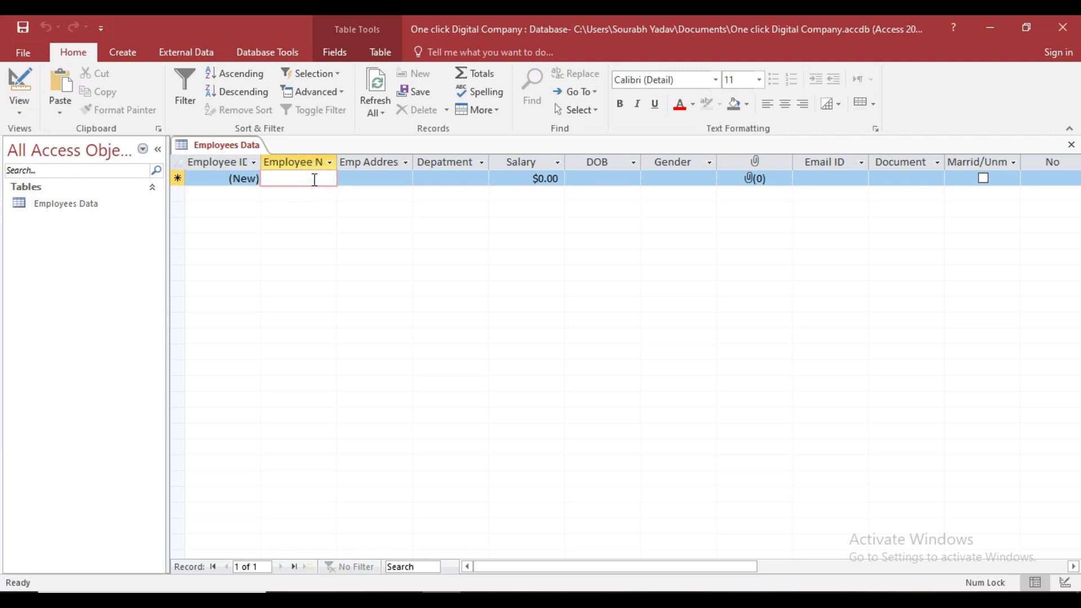
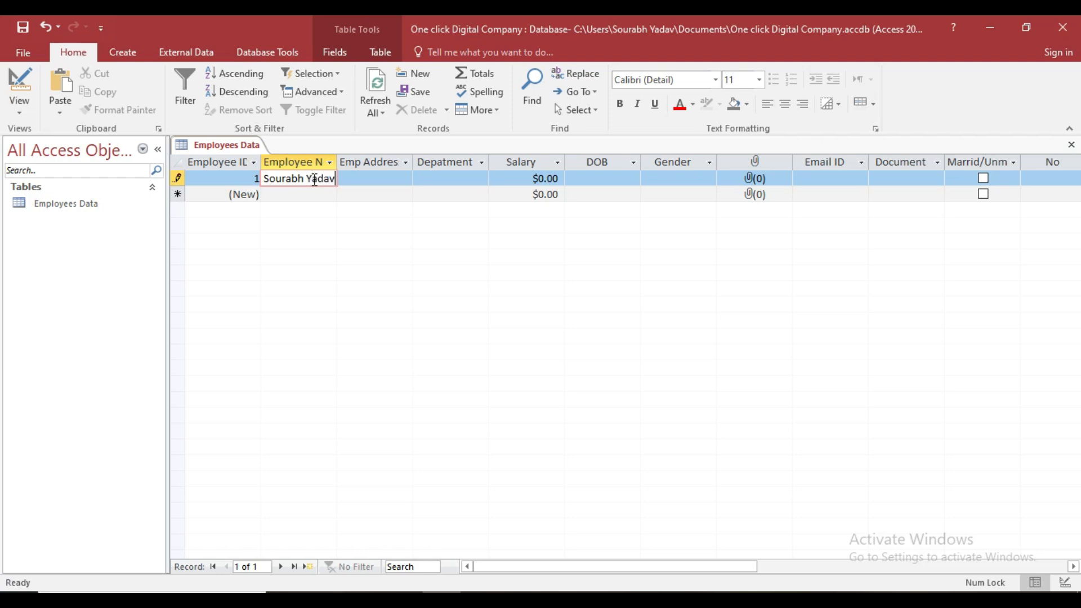
pyautogui.press('Tab')
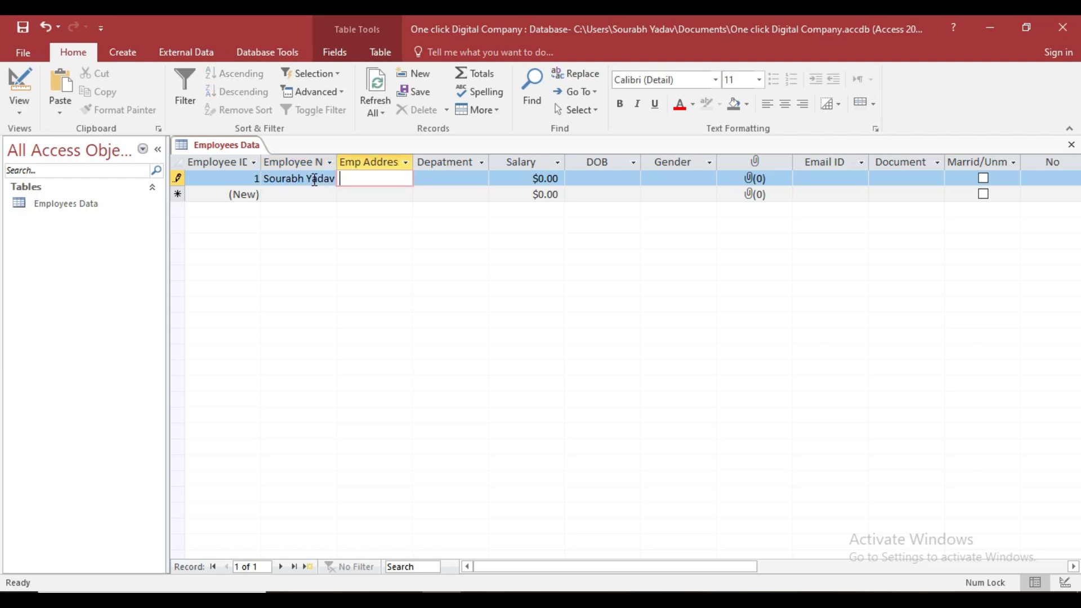
pyautogui.press('Tab')
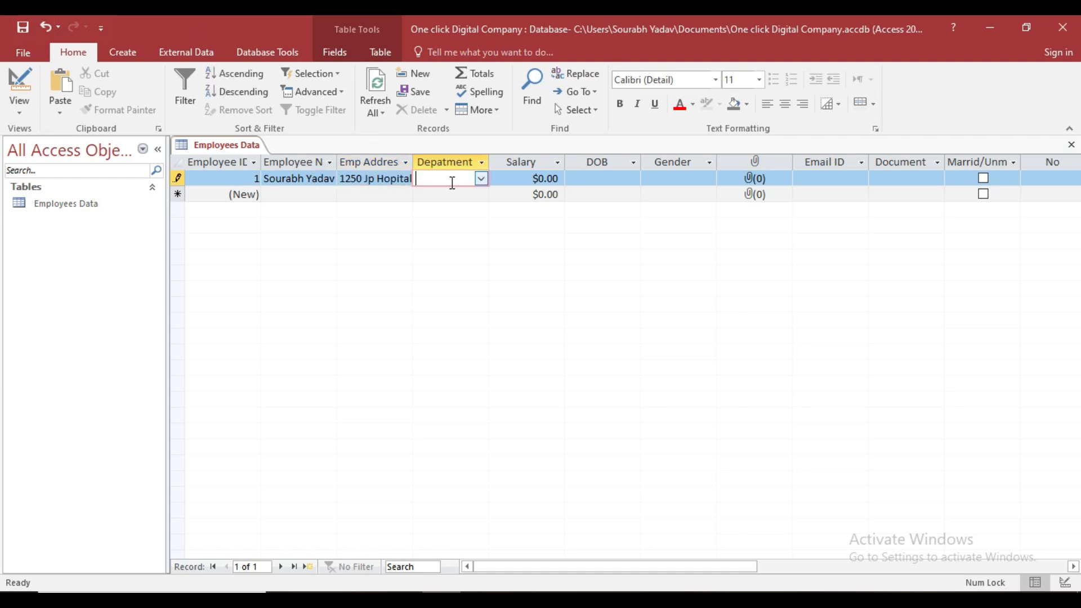
# Set record 1's department to Manager and salary to 546544.
pyautogui.click(481, 179)
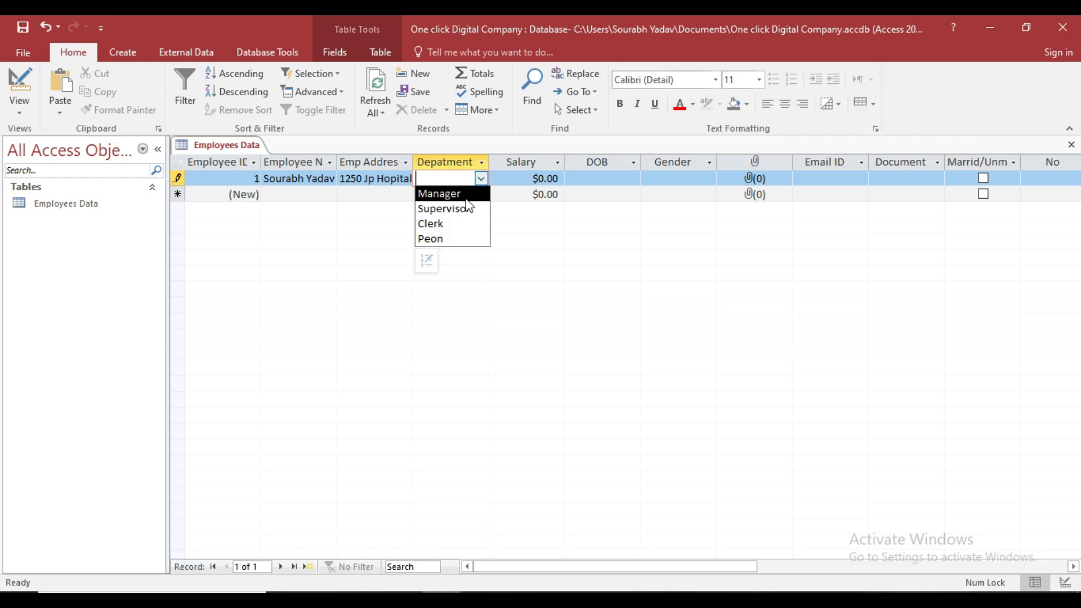
pyautogui.click(468, 195)
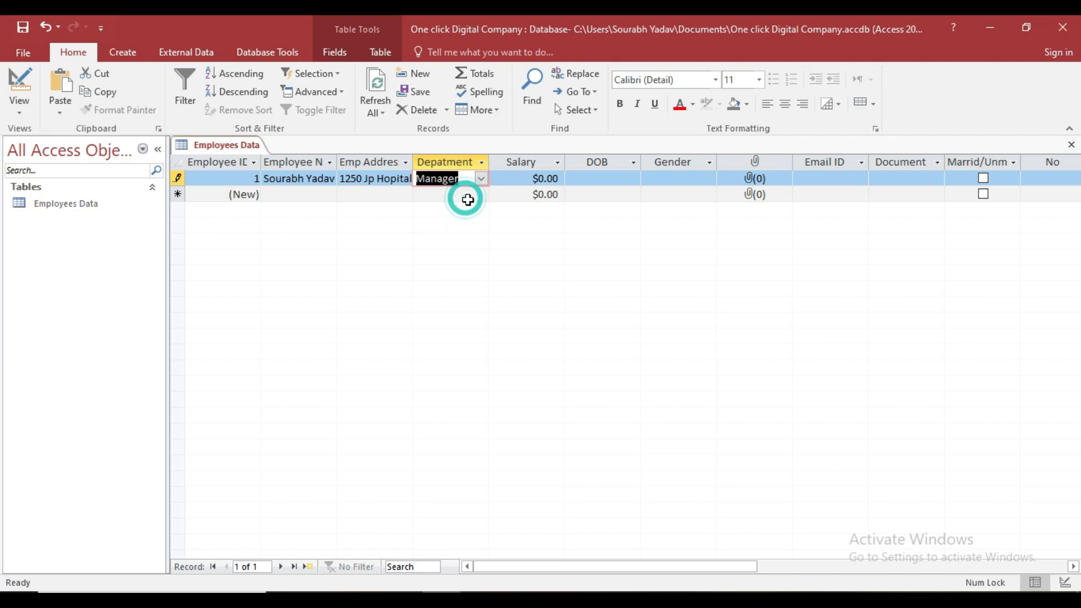
pyautogui.press('Tab')
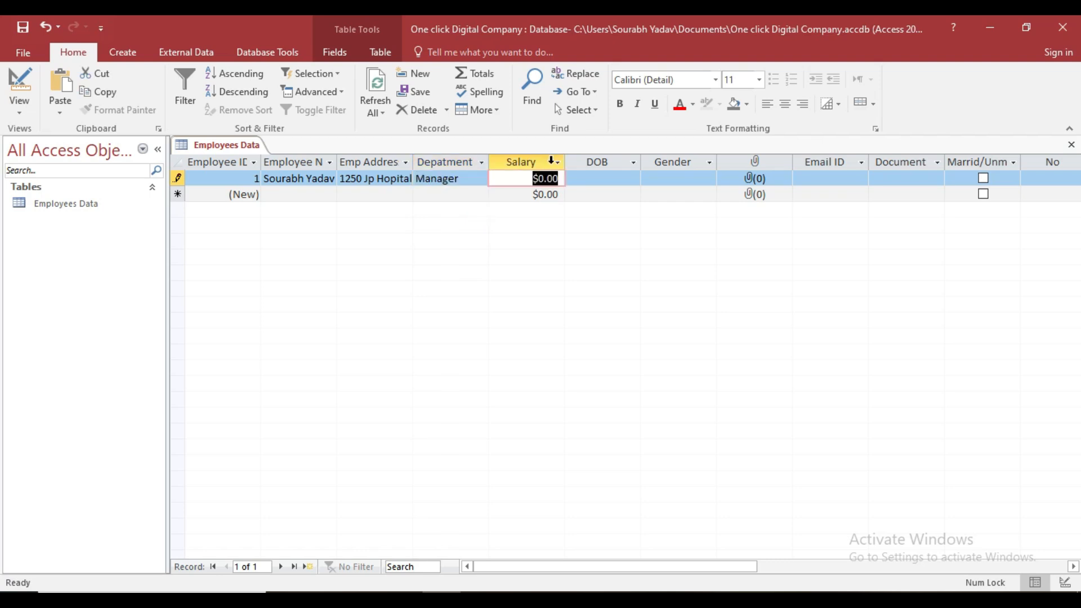
pyautogui.write('546544')
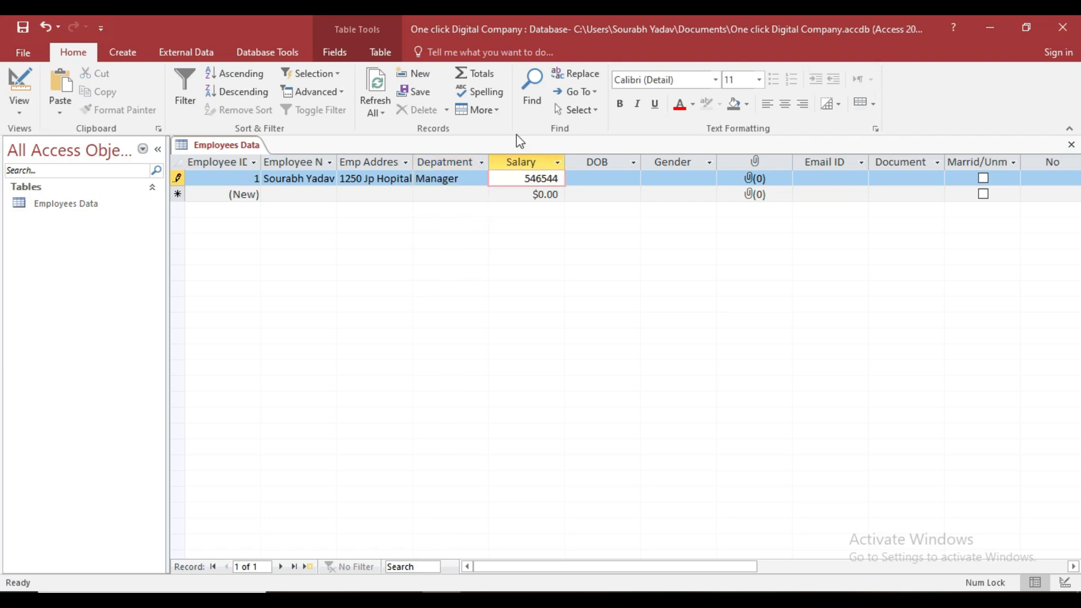
pyautogui.press('Tab')
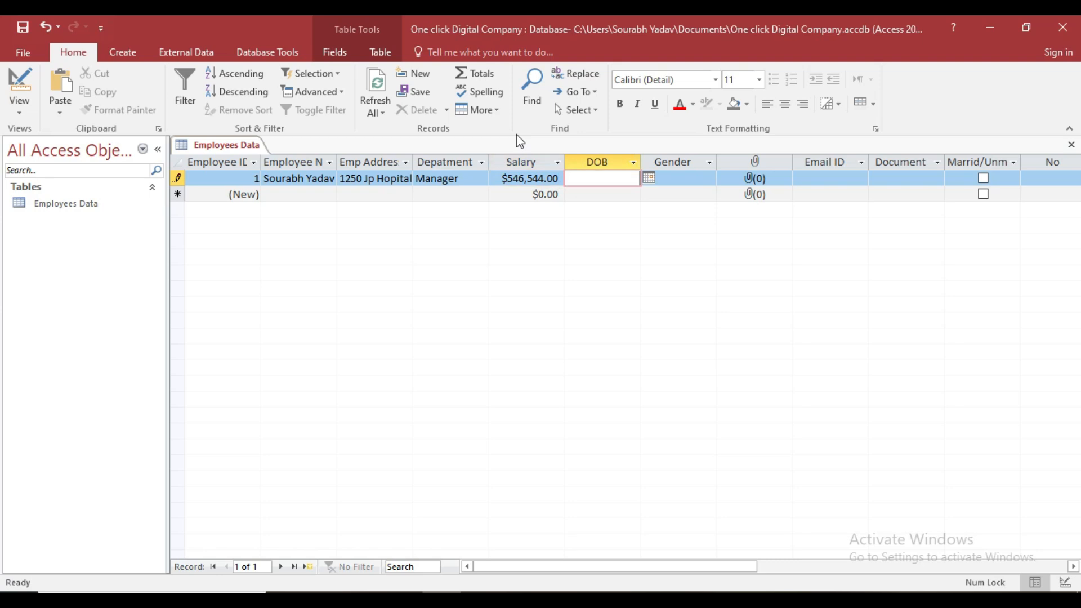
# Pick 4/17/2024 as record 1's date of birth from the calendar.
pyautogui.click(648, 178)
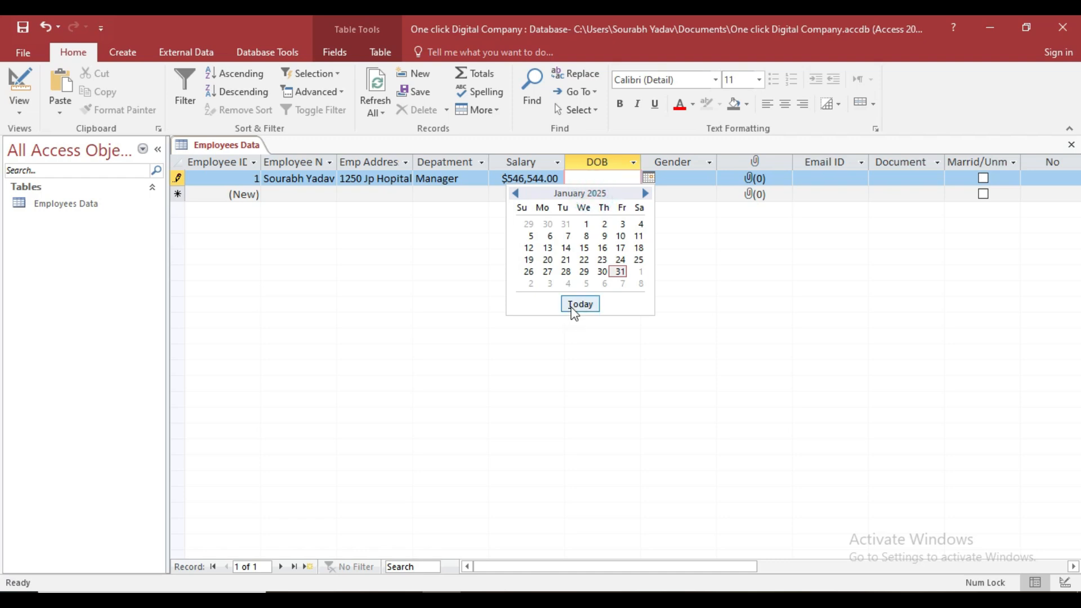
pyautogui.click(516, 193)
pyautogui.click(516, 193)
pyautogui.click(516, 194)
pyautogui.click(516, 193)
pyautogui.click(516, 193)
pyautogui.click(516, 193)
pyautogui.click(515, 194)
pyautogui.click(516, 193)
pyautogui.click(516, 193)
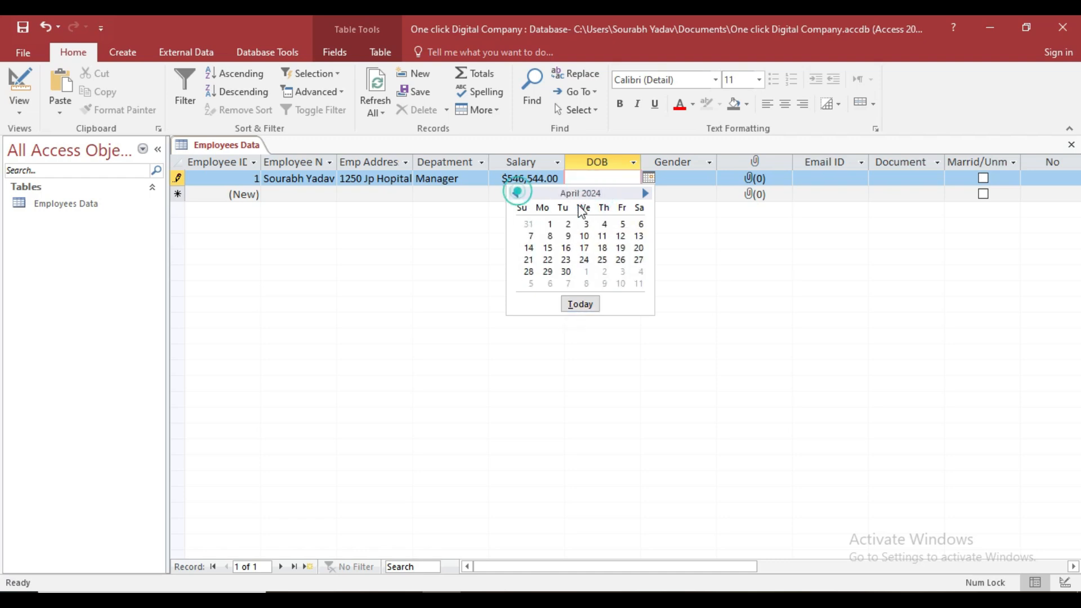
pyautogui.click(584, 252)
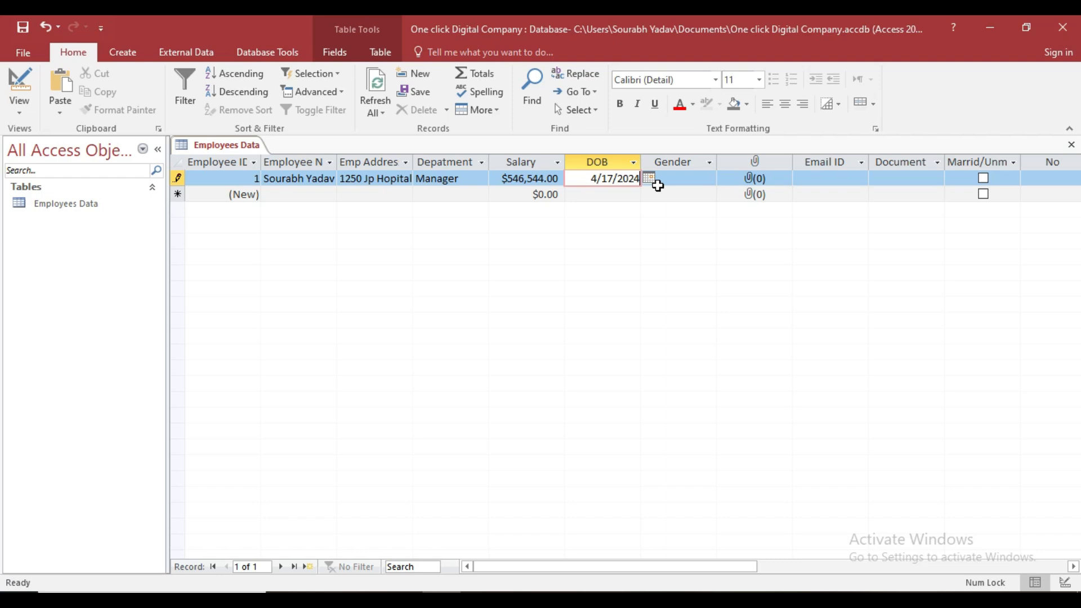
pyautogui.press('Tab')
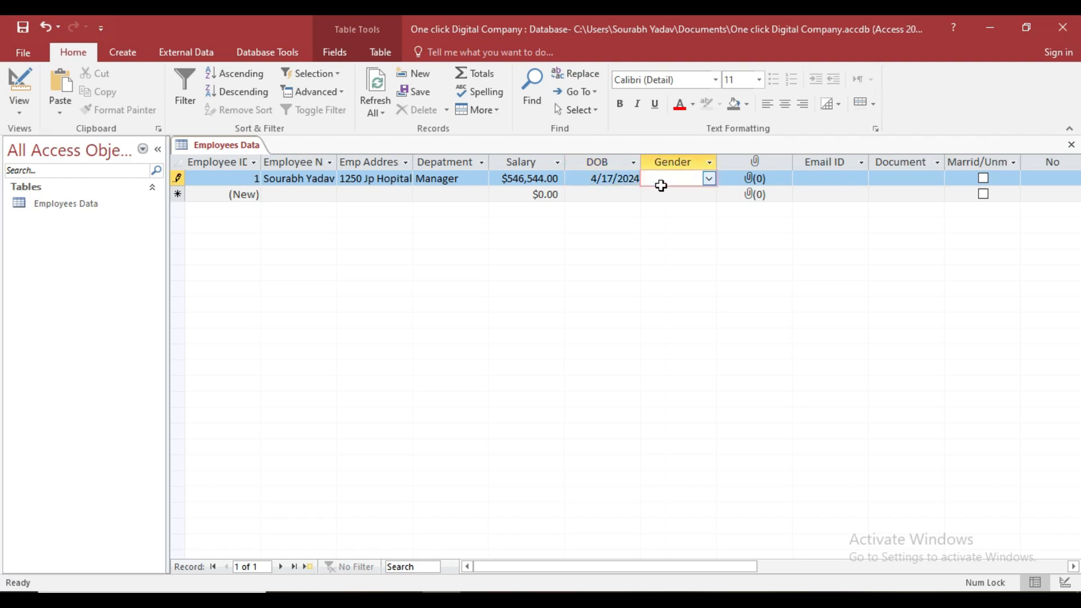
# Set record 1's gender to Male.
pyautogui.click(709, 179)
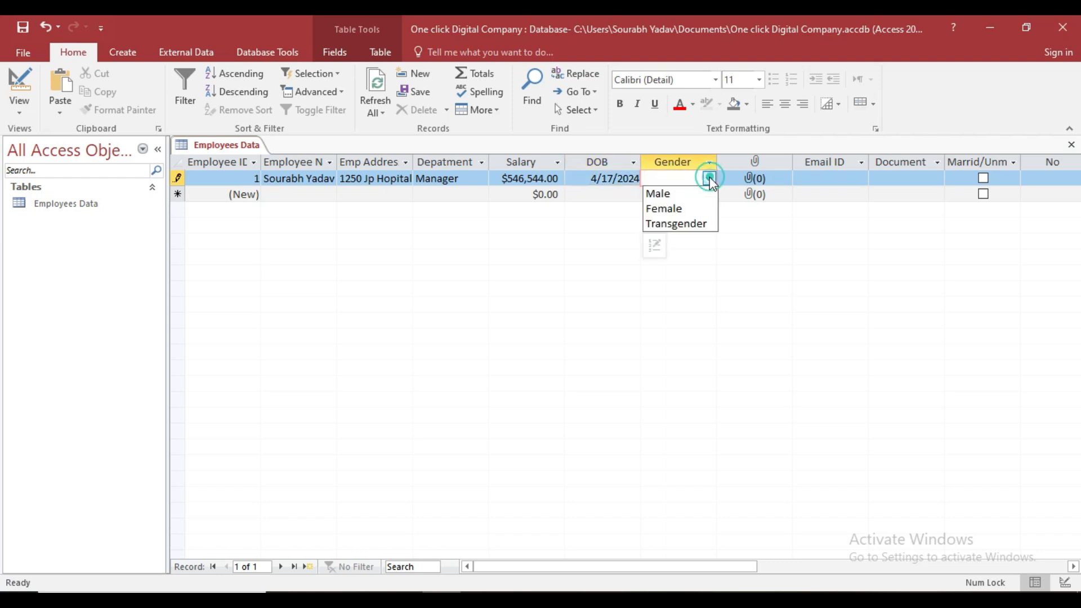
pyautogui.click(681, 191)
pyautogui.press('Tab')
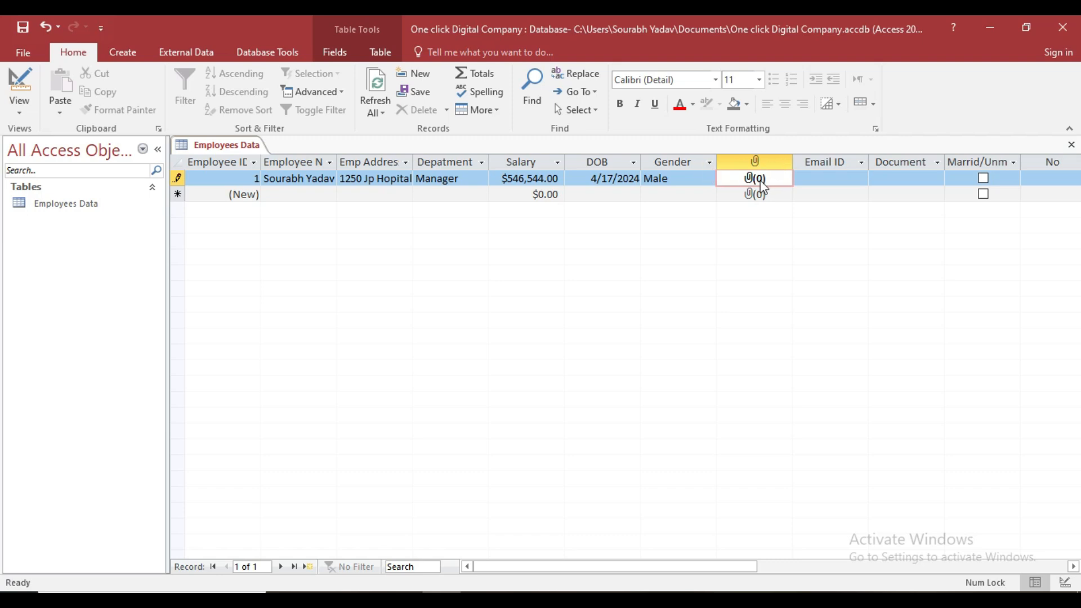
# Attach images (49).jpeg from Pictures\New folder (3) to record 1, then start the e-mail address.
pyautogui.doubleClick(765, 185)
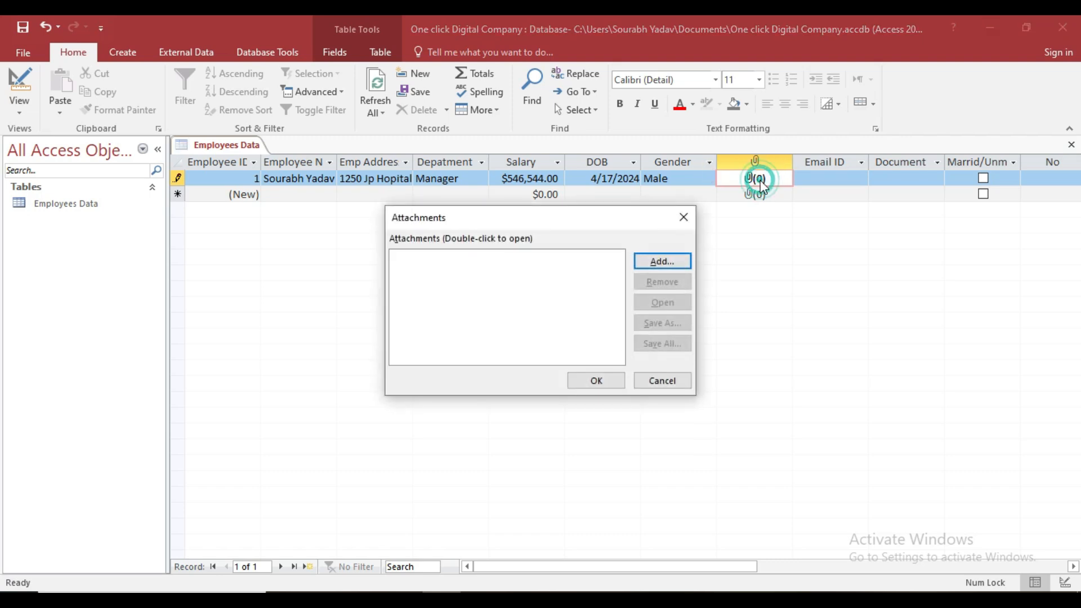
pyautogui.click(663, 261)
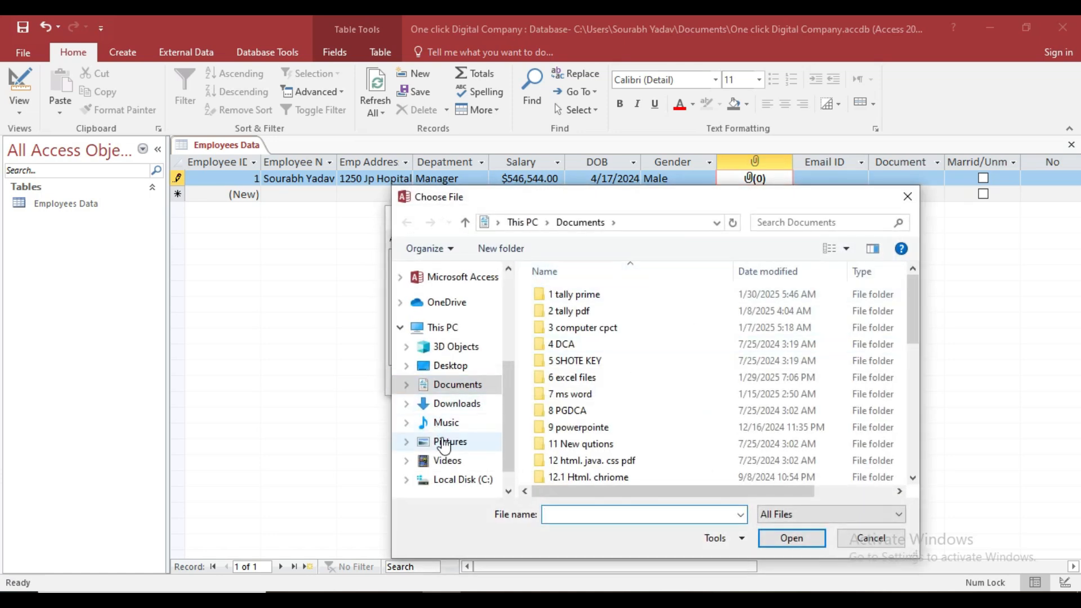
pyautogui.click(444, 442)
pyautogui.doubleClick(690, 397)
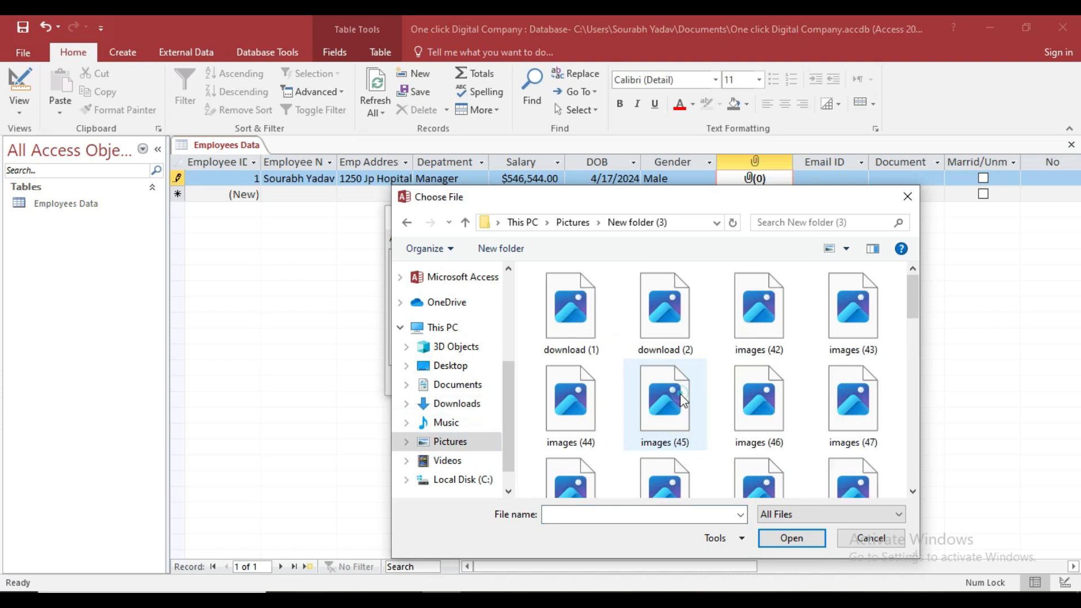
pyautogui.scroll(-3, 657, 319)
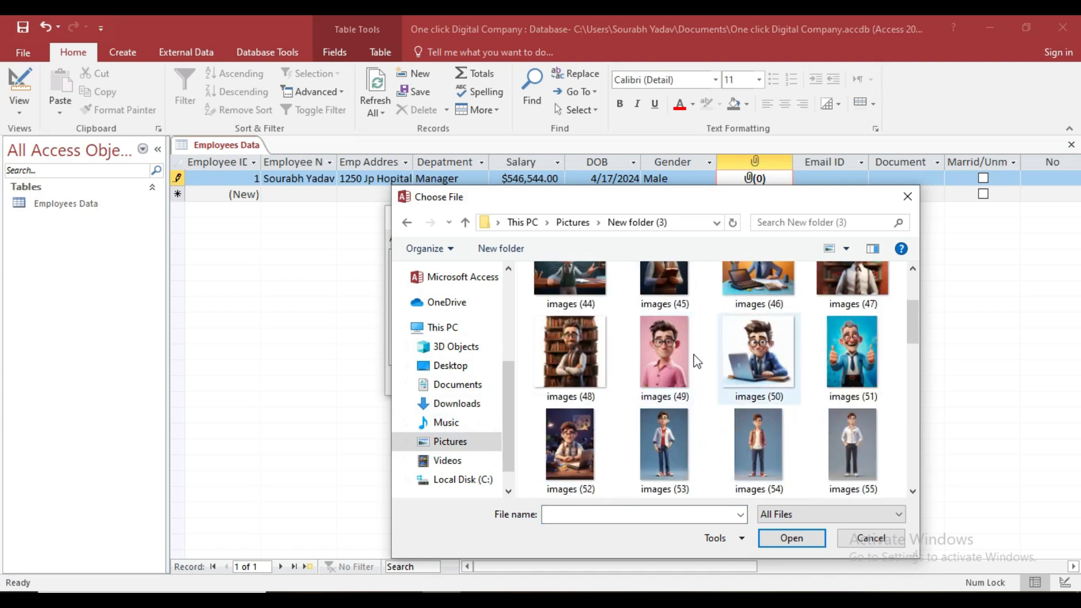
pyautogui.click(678, 368)
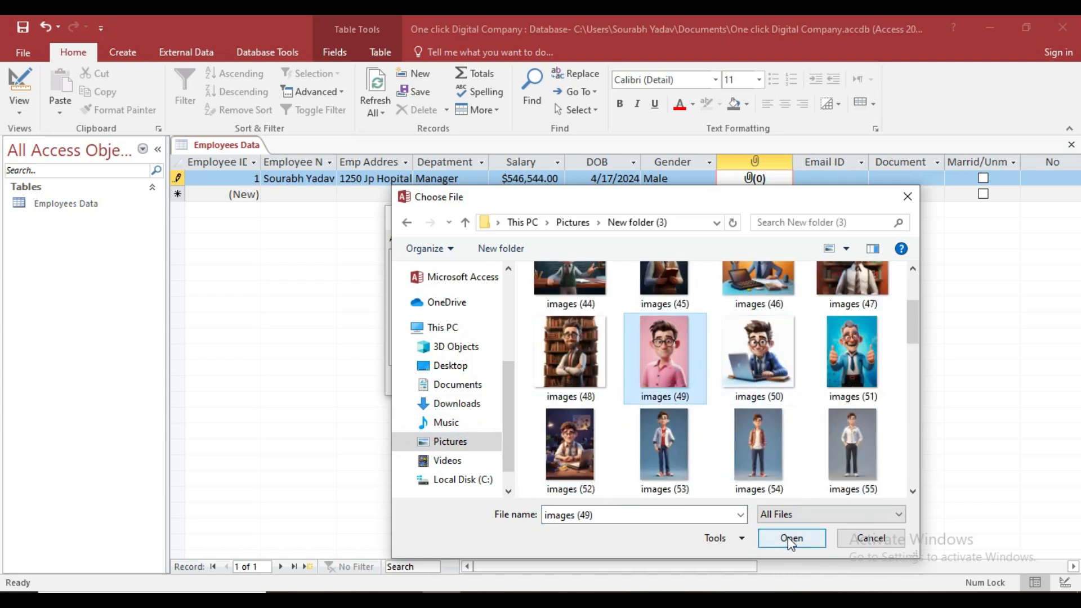
pyautogui.click(790, 537)
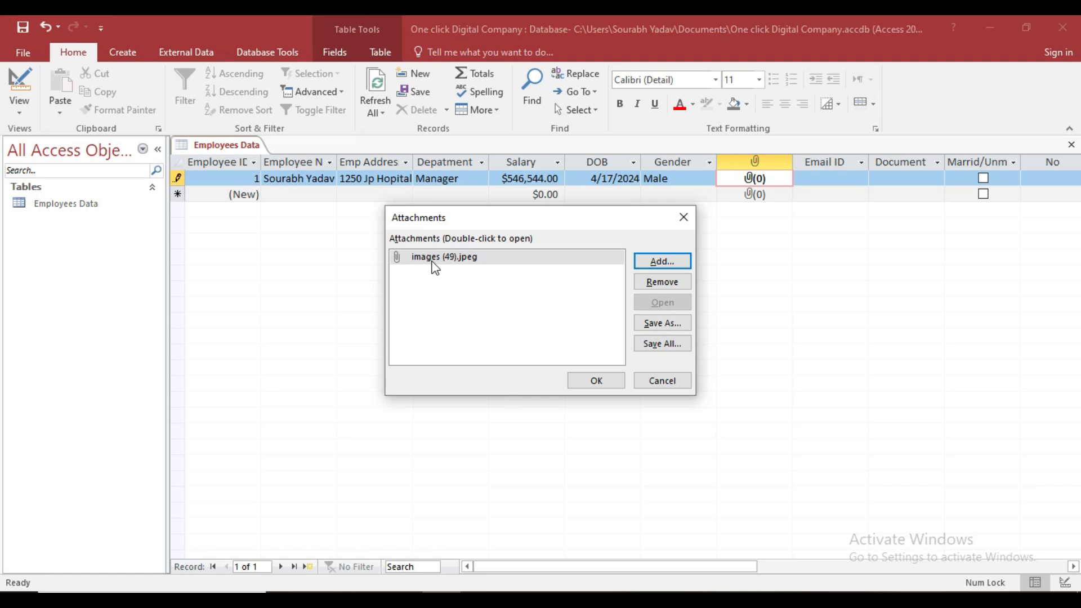
pyautogui.click(616, 389)
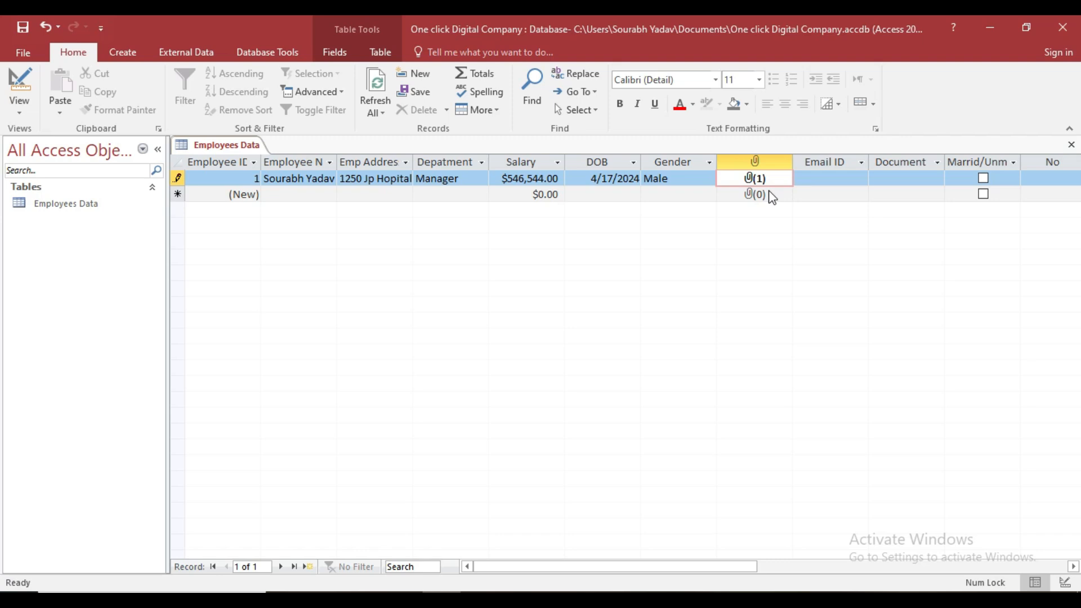
pyautogui.press('Tab')
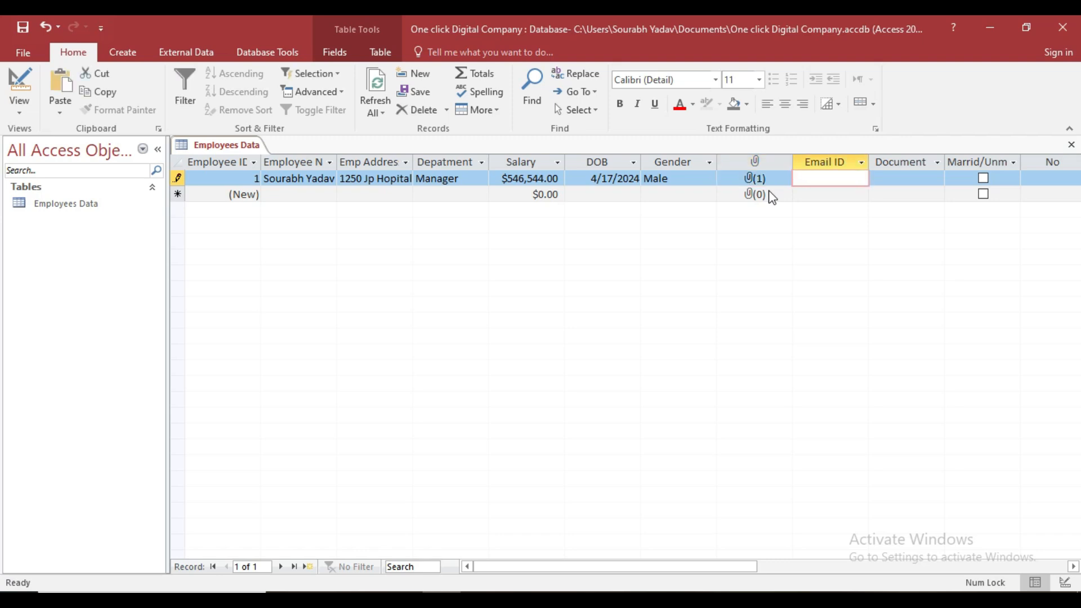
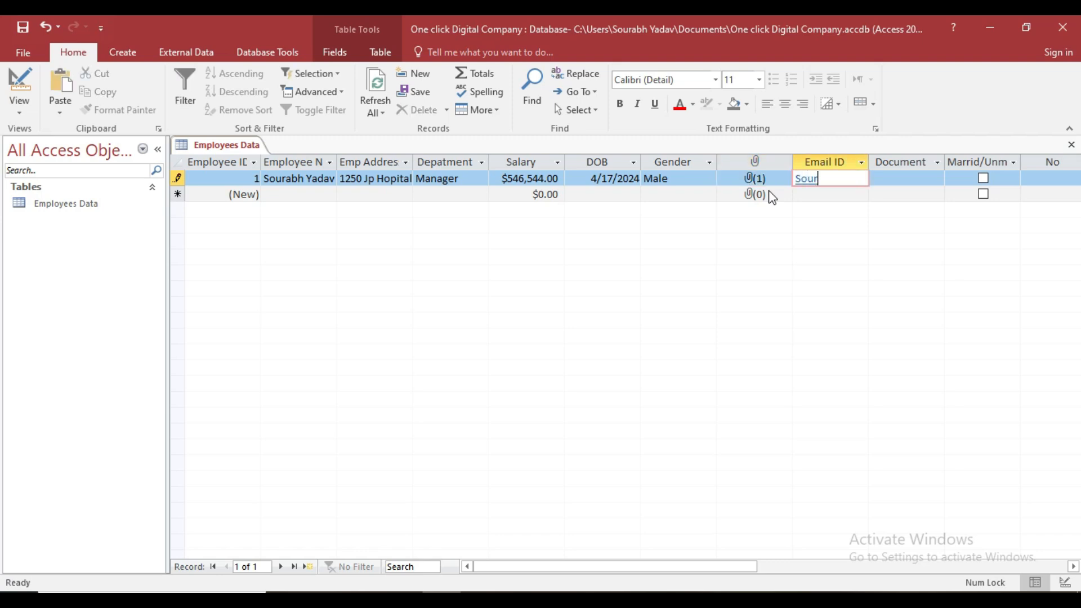
# Correct the e-mail address to end in '.com' and commit it to Email ID.
pyautogui.press('BackSpace')
pyautogui.write('.com')
pyautogui.press('Tab')
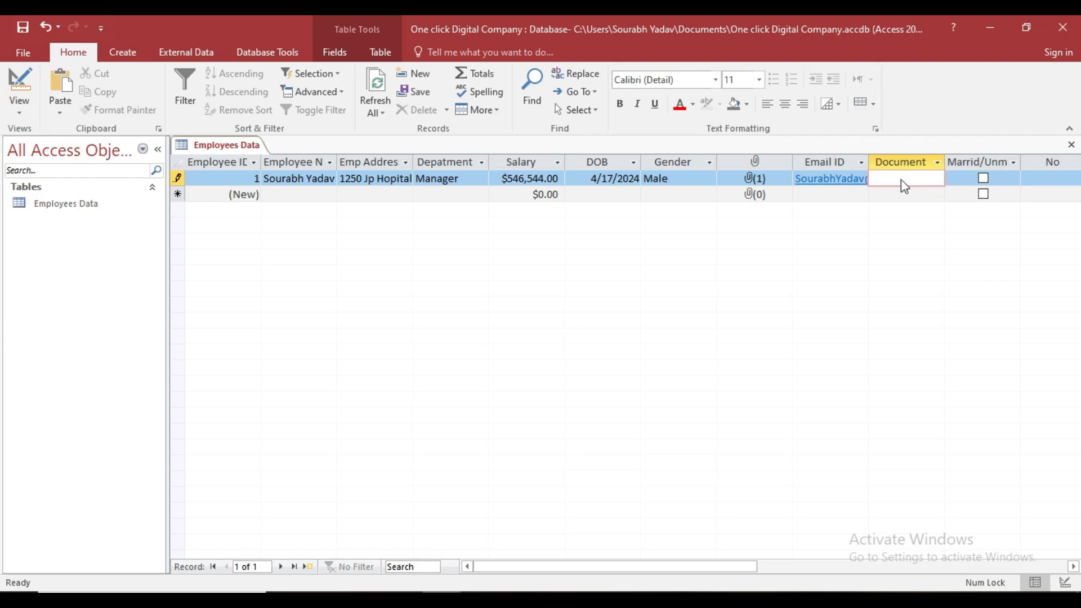
# Embed the hospital file from Documents\7 ms word as a Package in record 1's Document field.
pyautogui.rightClick(904, 185)
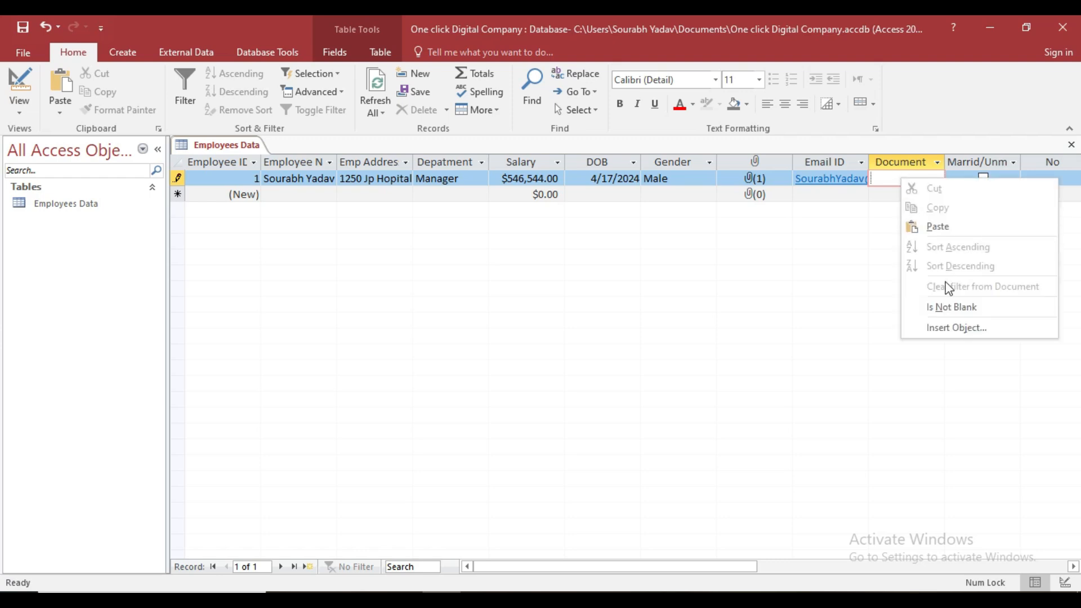
pyautogui.click(950, 327)
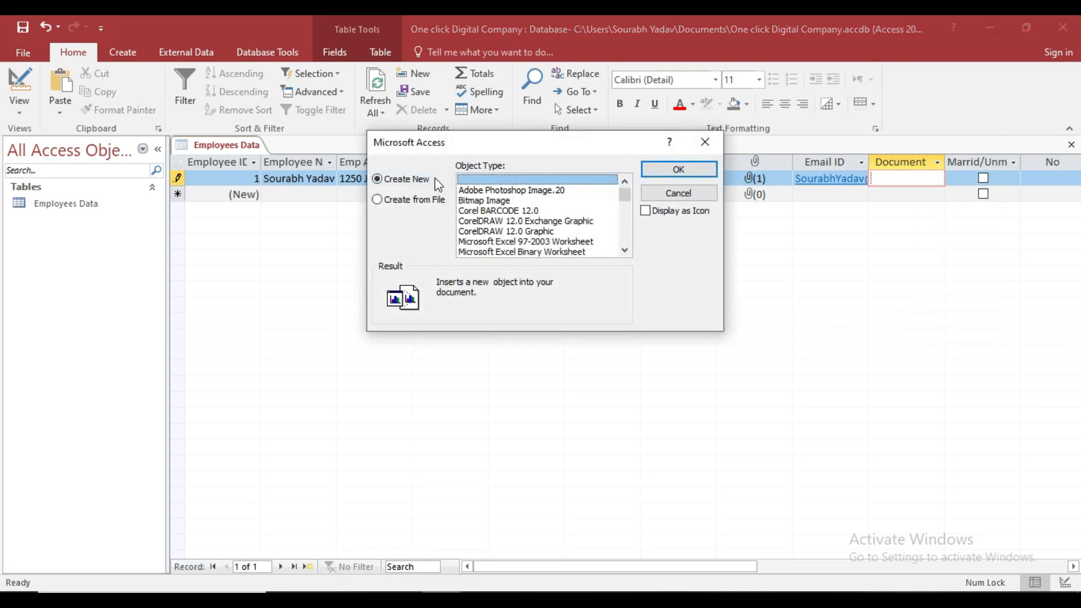
pyautogui.click(386, 200)
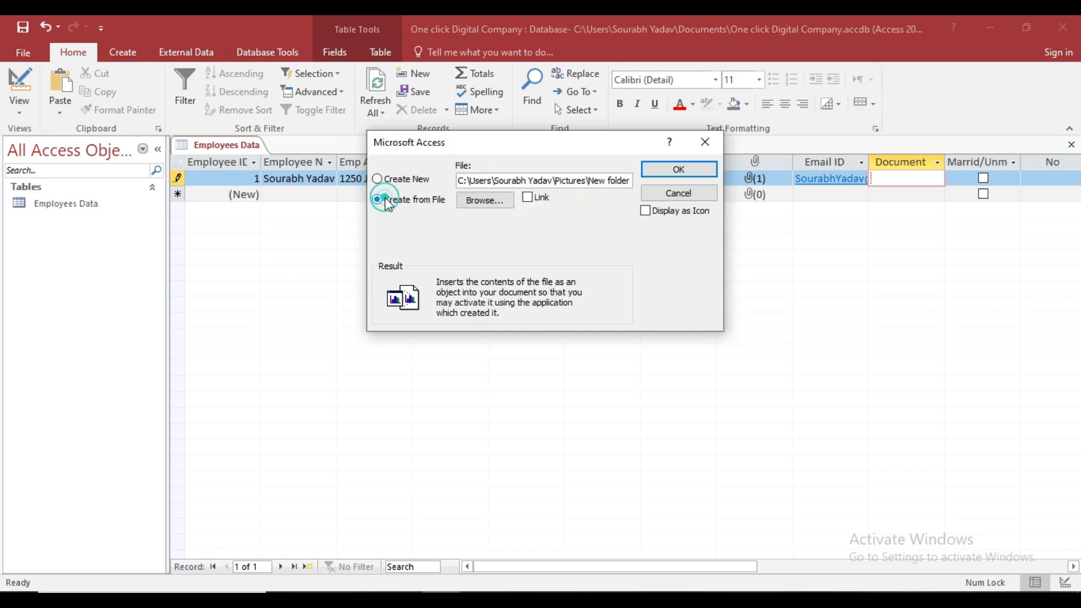
pyautogui.click(480, 202)
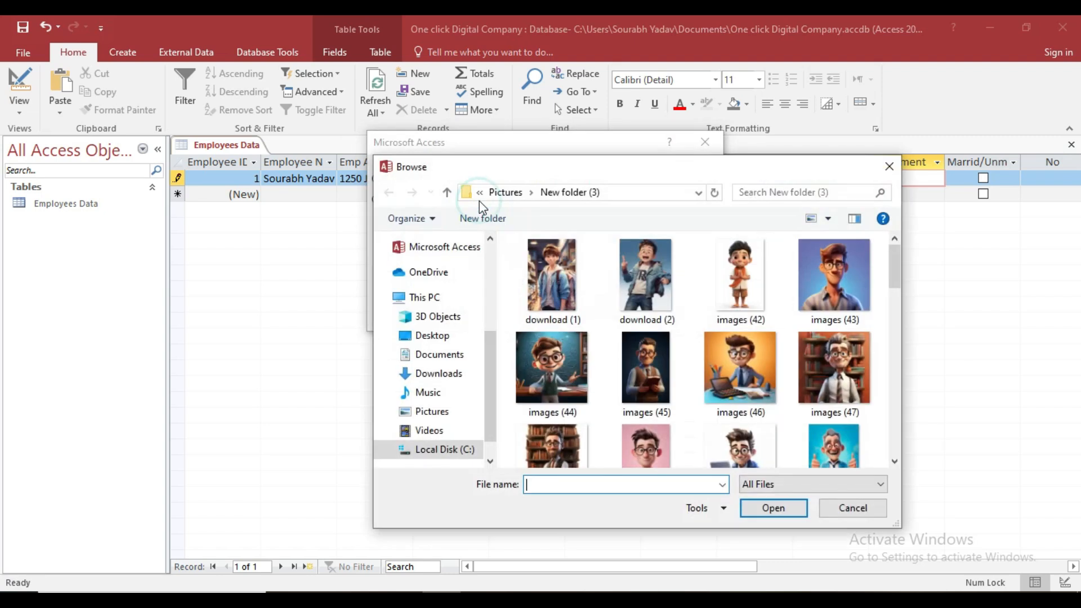
pyautogui.click(442, 354)
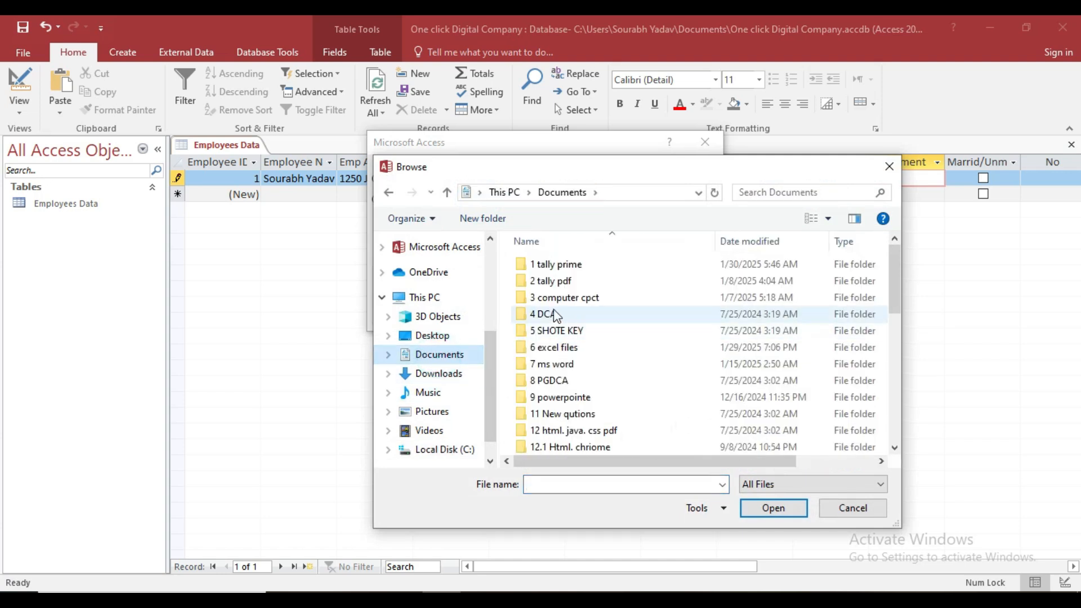
pyautogui.doubleClick(573, 364)
pyautogui.click(560, 265)
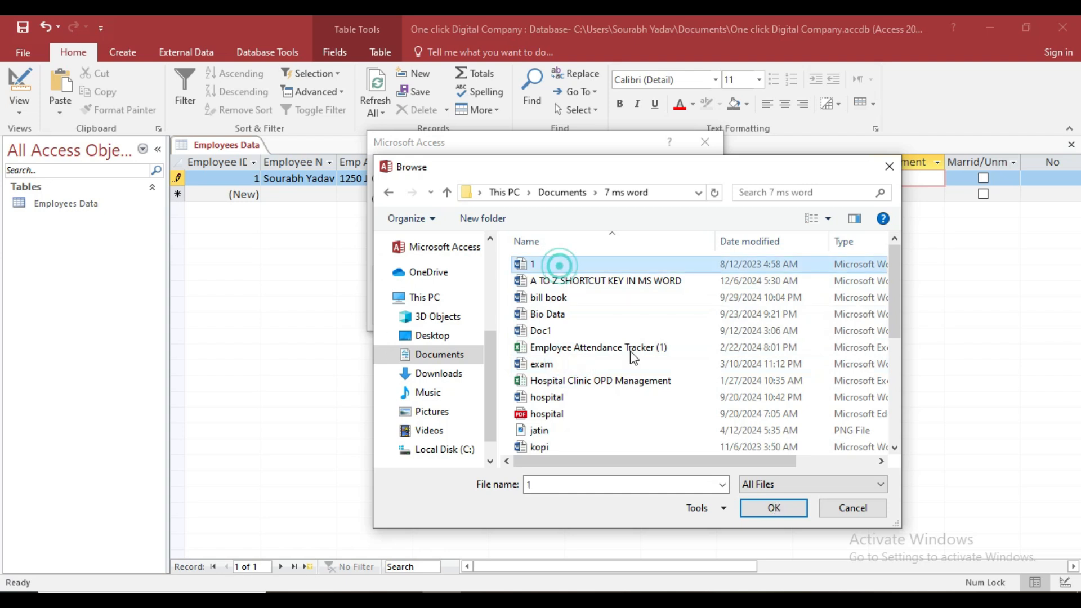
pyautogui.click(571, 414)
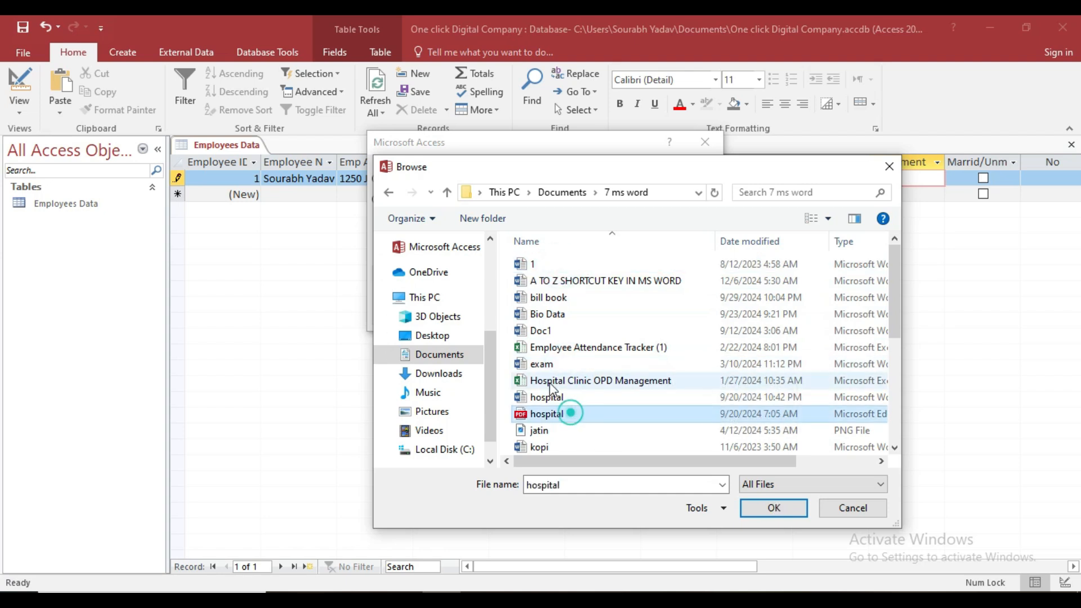
pyautogui.click(767, 508)
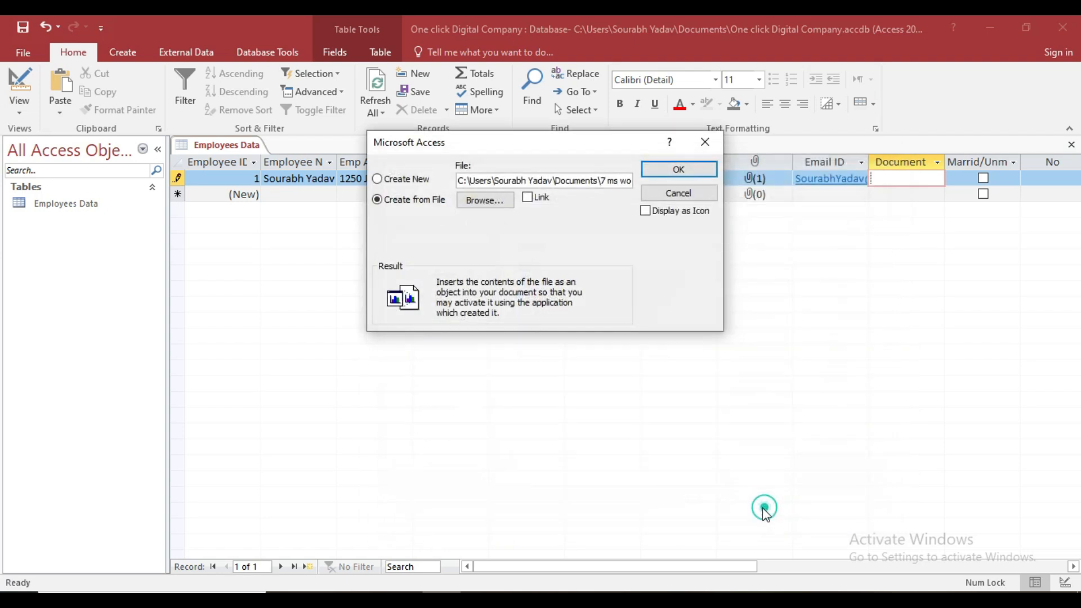
pyautogui.click(675, 169)
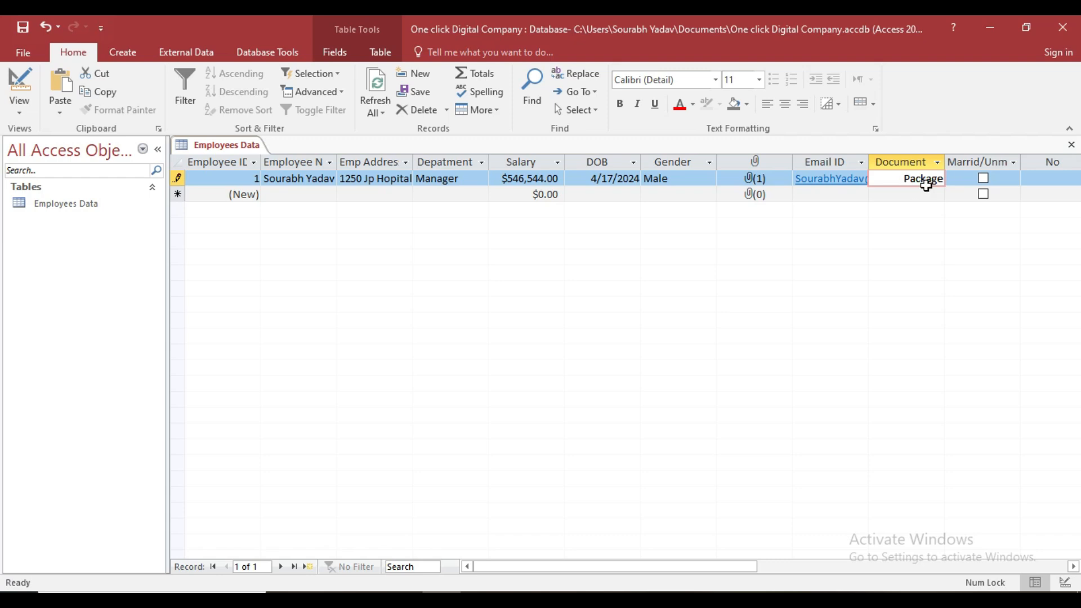
# Enter the employee's phone number in record 1's No field and move on to a new record.
pyautogui.press('Tab')
pyautogui.press('Tab')
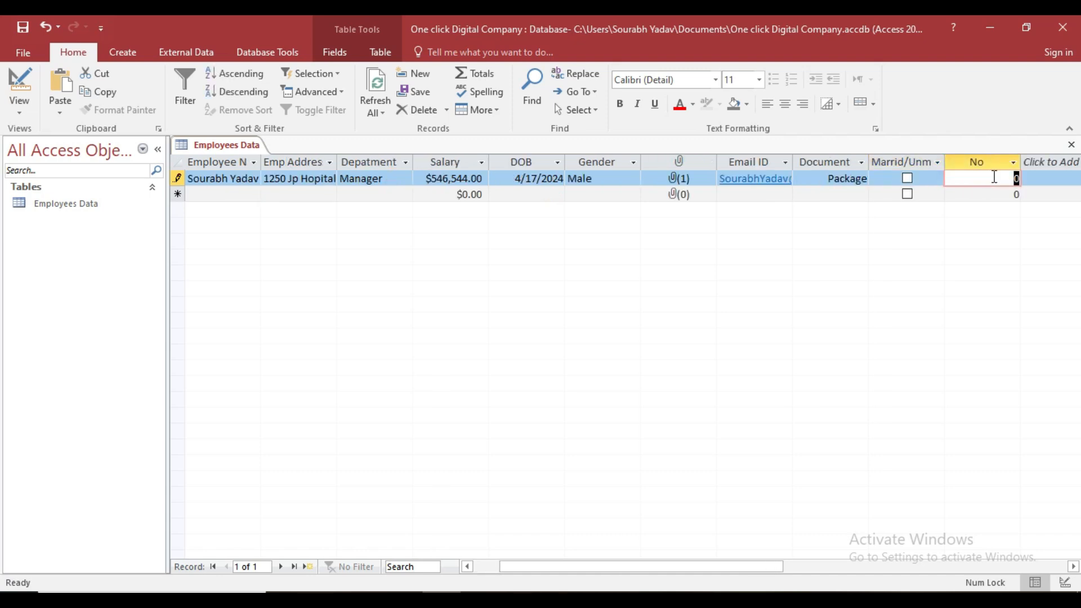
pyautogui.write('79895')
pyautogui.press('BackSpace')
pyautogui.press('BackSpace')
pyautogui.press('BackSpace')
pyautogui.press('BackSpace')
pyautogui.press('BackSpace')
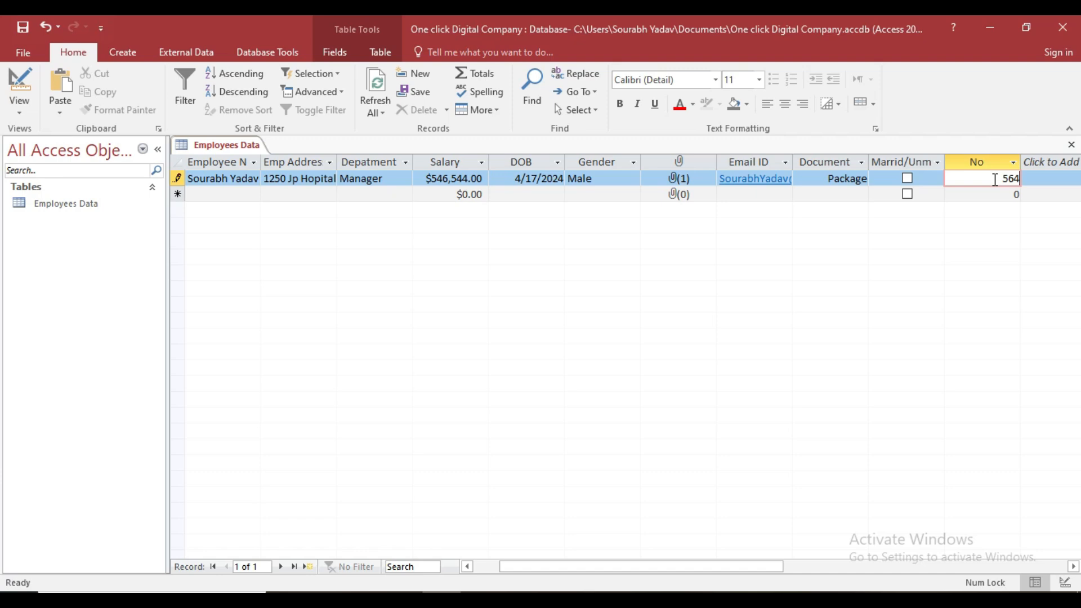
pyautogui.press('Tab')
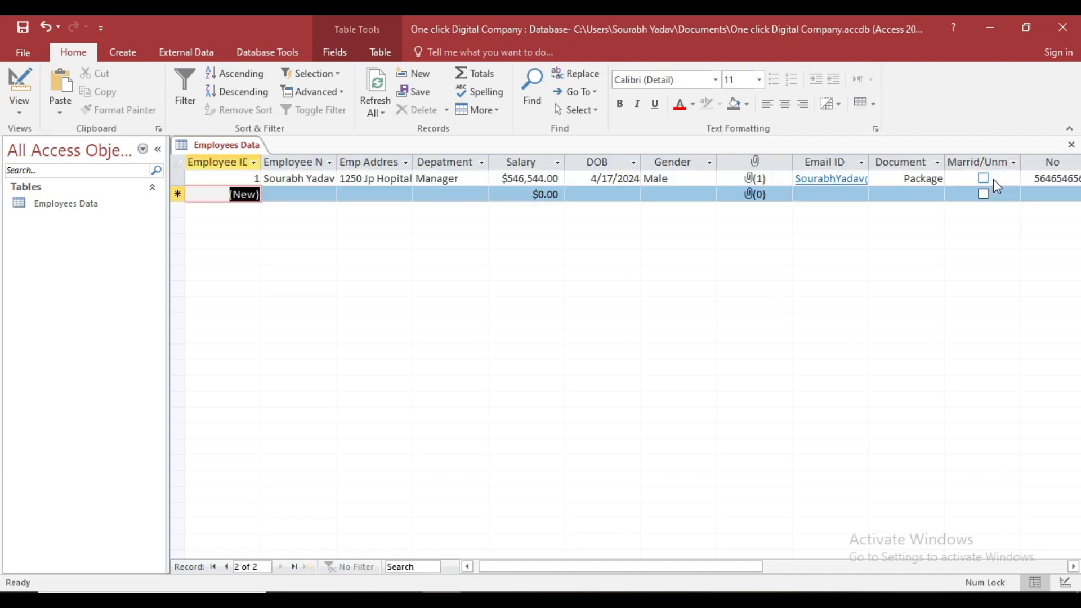
pyautogui.press('Tab')
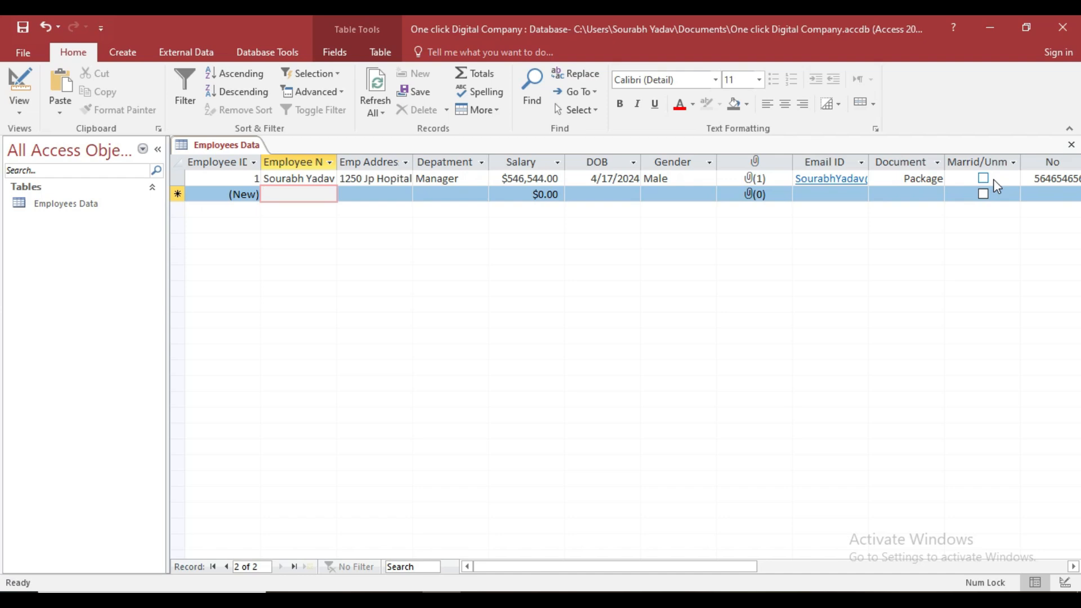
# Enter the second employee's name and address.
pyautogui.write('Raj')
pyautogui.press('Tab')
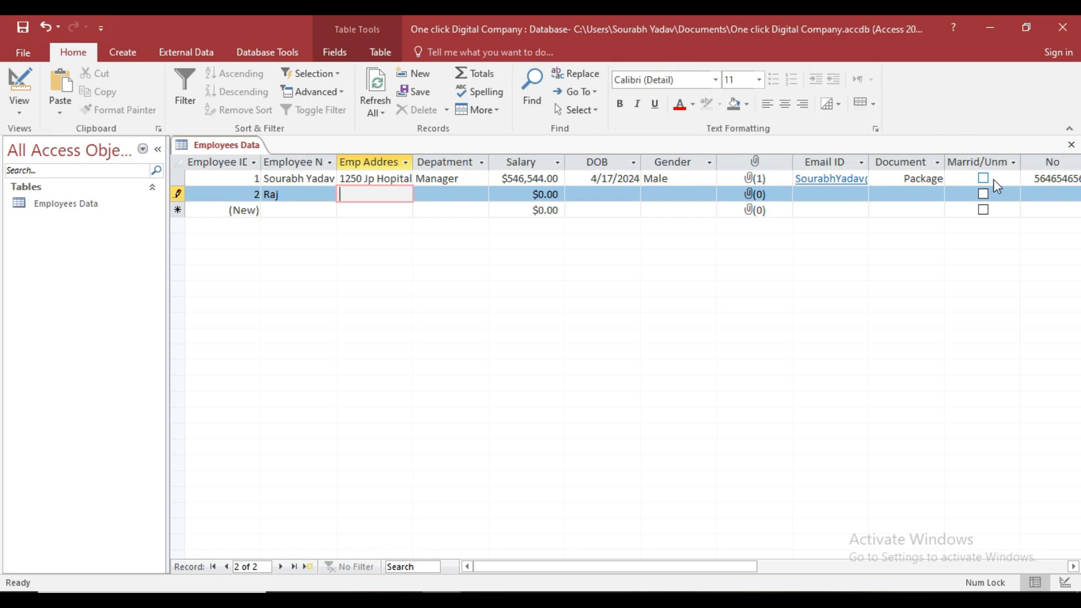
pyautogui.press('Tab')
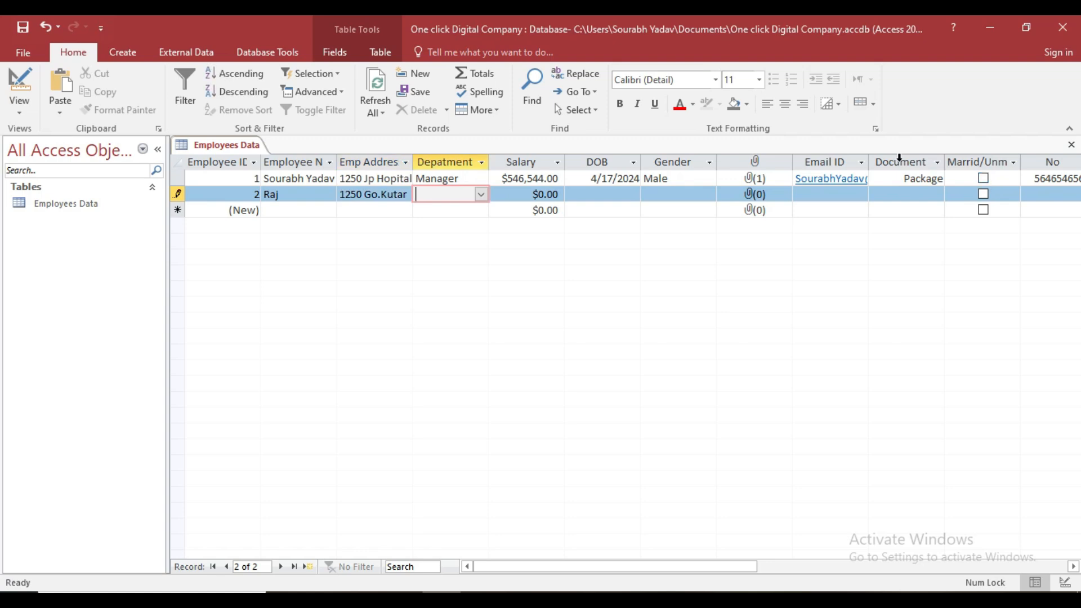
# Set the second record's department to Supervisor and salary to 654654.
pyautogui.click(481, 194)
pyautogui.click(457, 223)
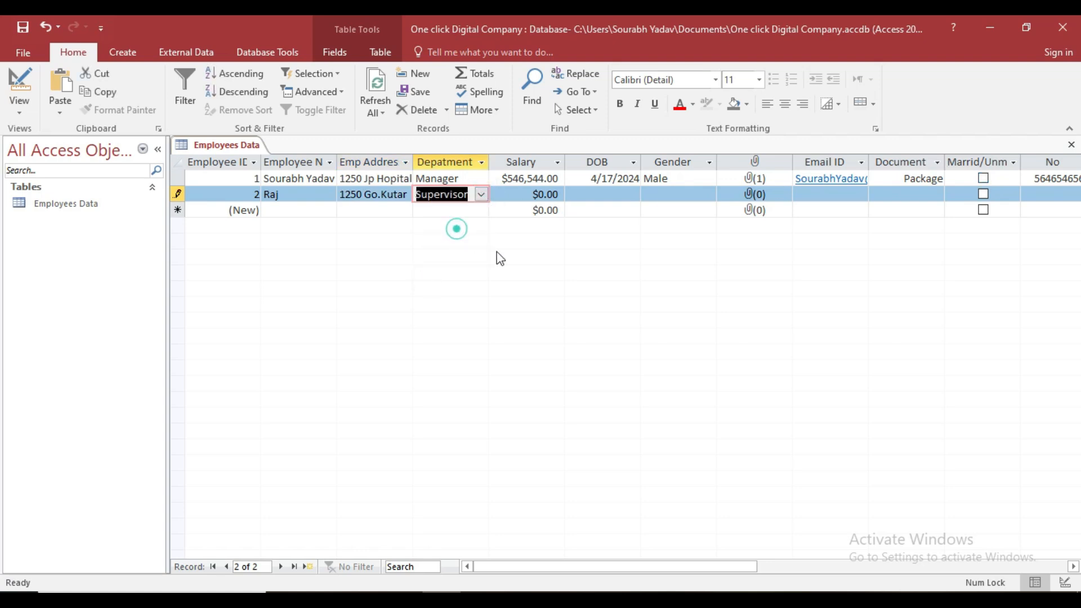
pyautogui.press('Tab')
pyautogui.write('654654')
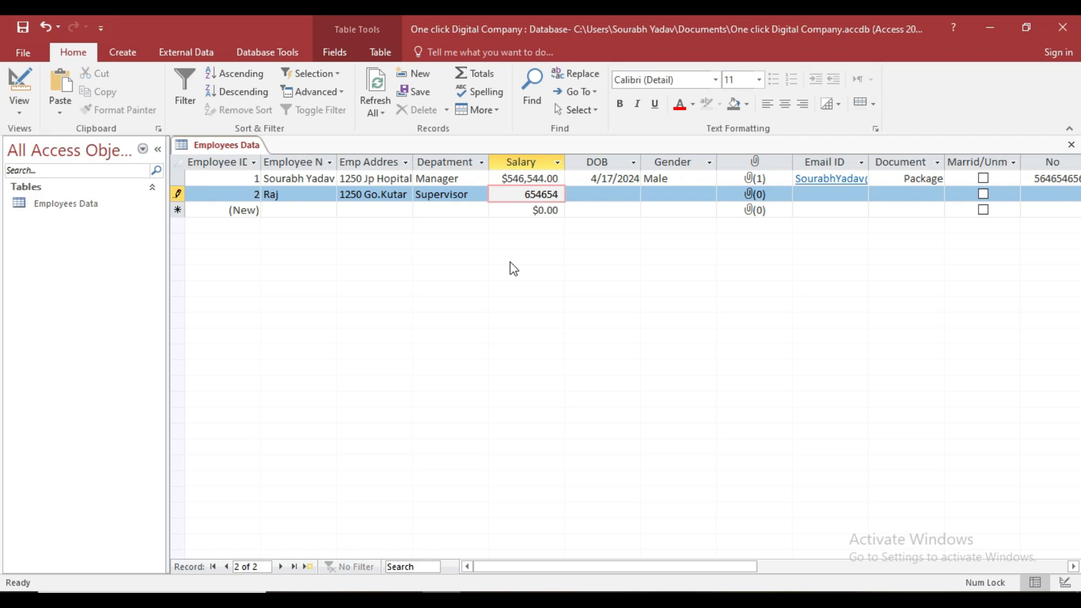
pyautogui.press('Tab')
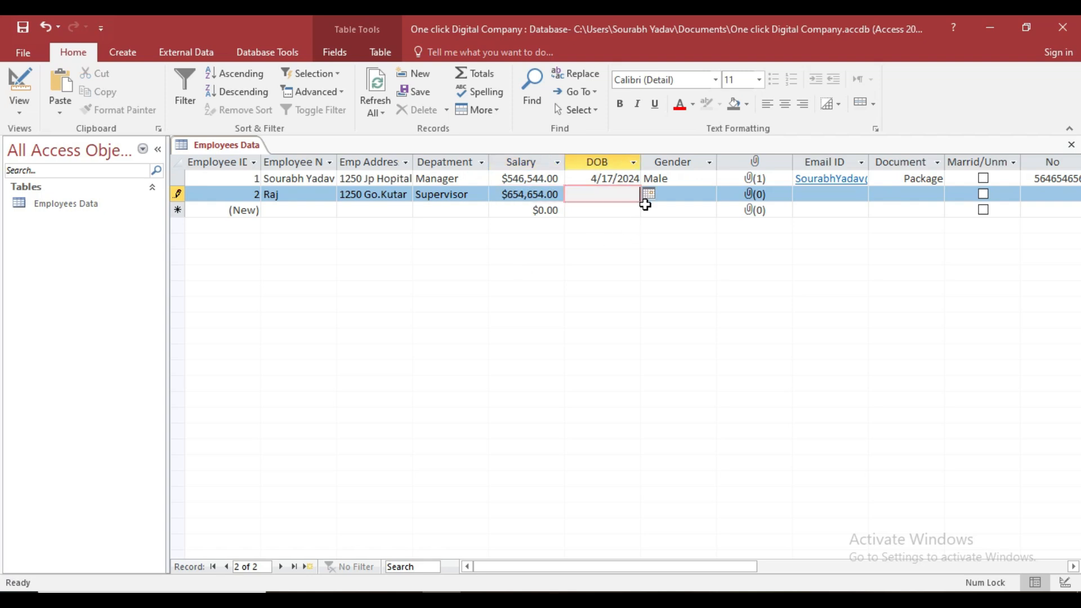
# Set the second record's DOB to 1/14/2025 and gender to Male.
pyautogui.click(650, 195)
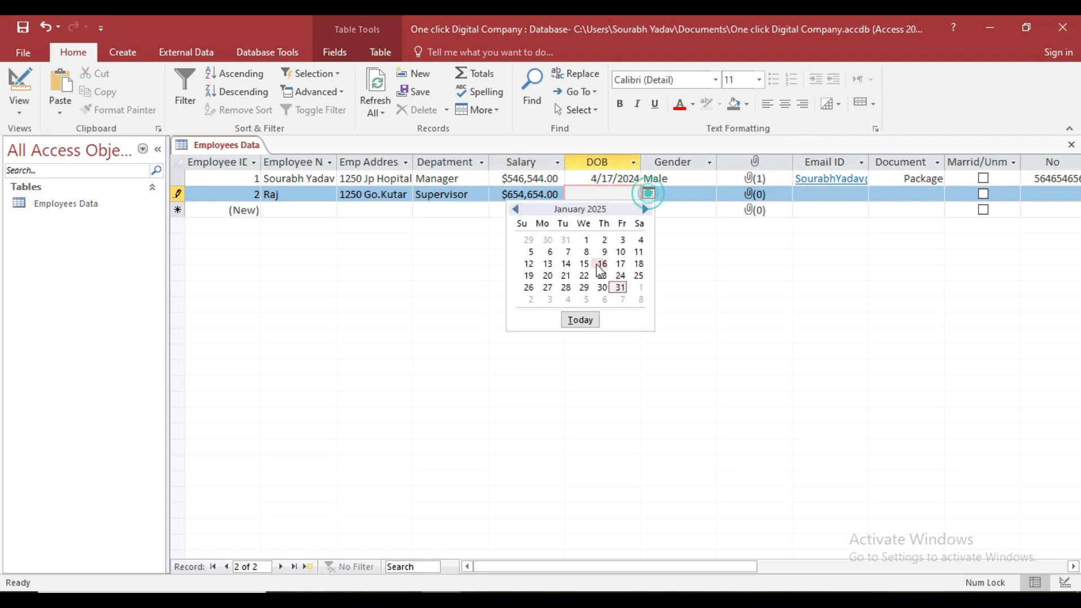
pyautogui.click(558, 265)
pyautogui.press('Tab')
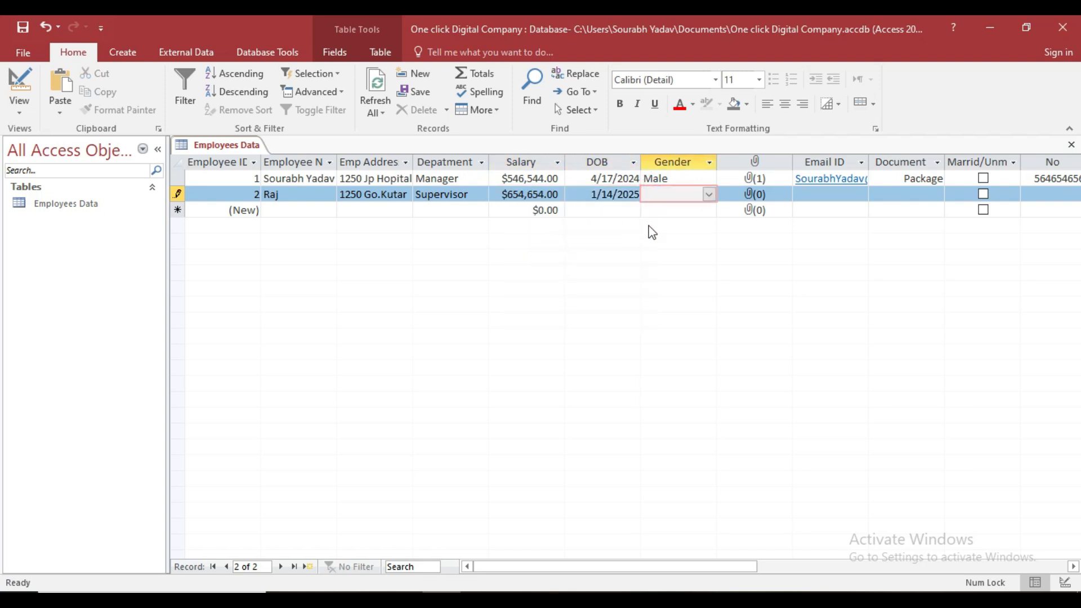
pyautogui.click(707, 198)
pyautogui.click(696, 210)
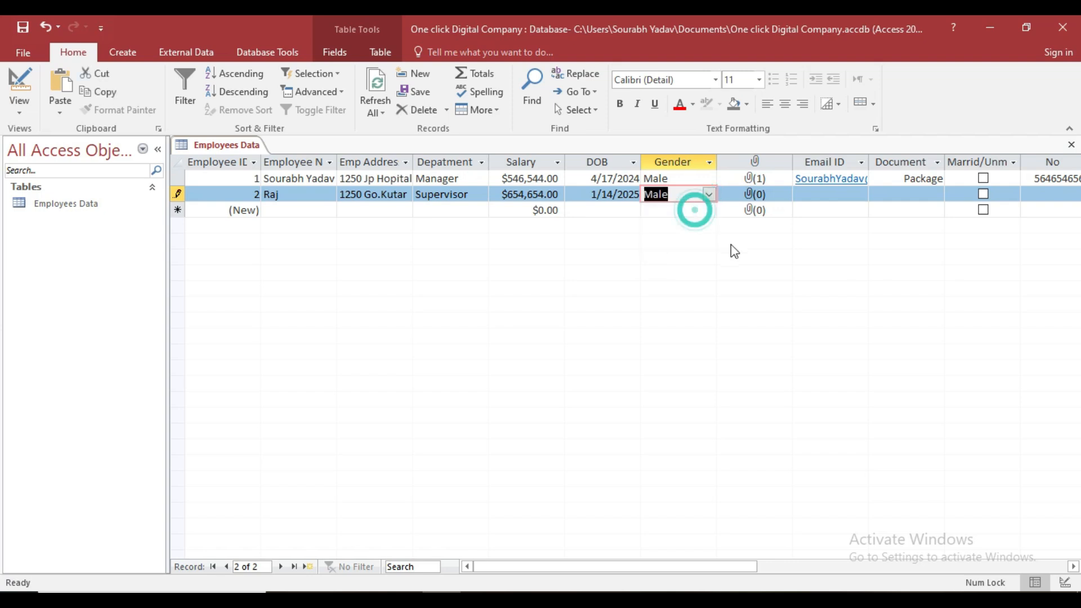
pyautogui.press('Tab')
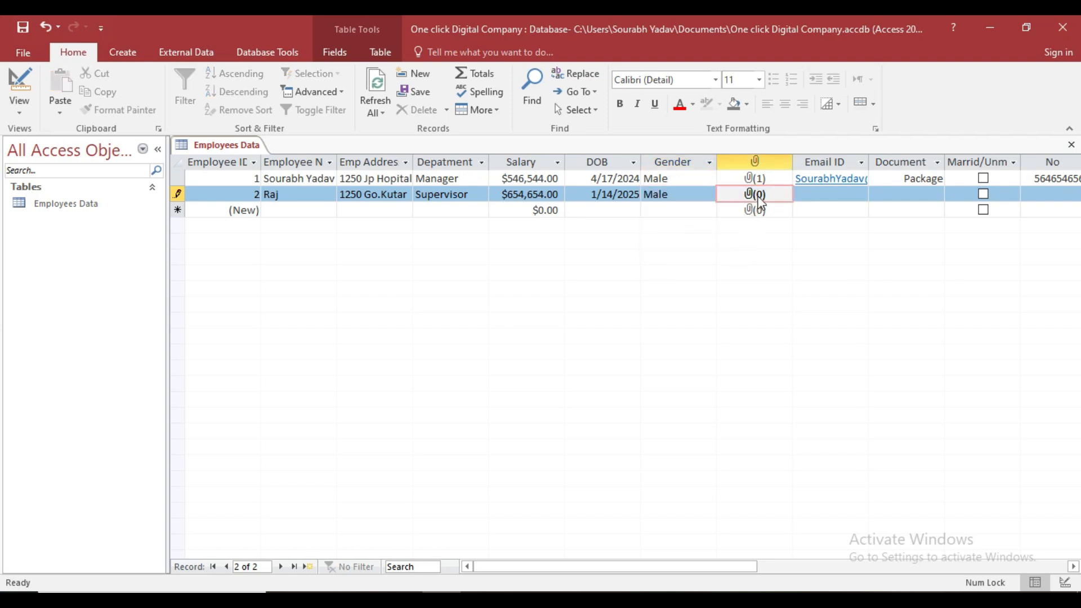
# Attach images (58).jpeg from Pictures\New folder (3) to record 2's Photo field.
pyautogui.doubleClick(759, 197)
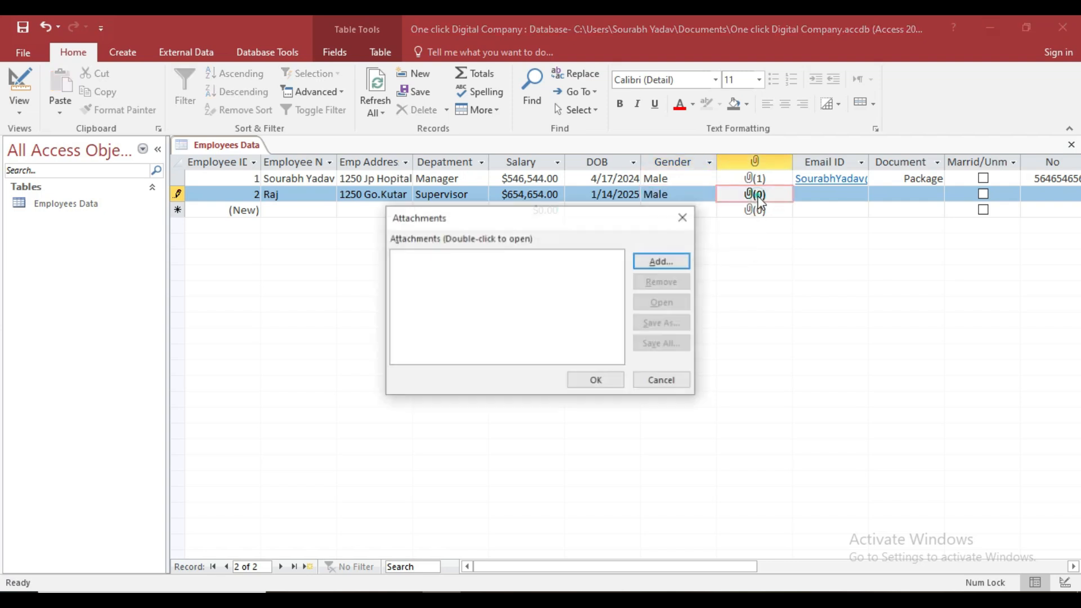
pyautogui.click(680, 261)
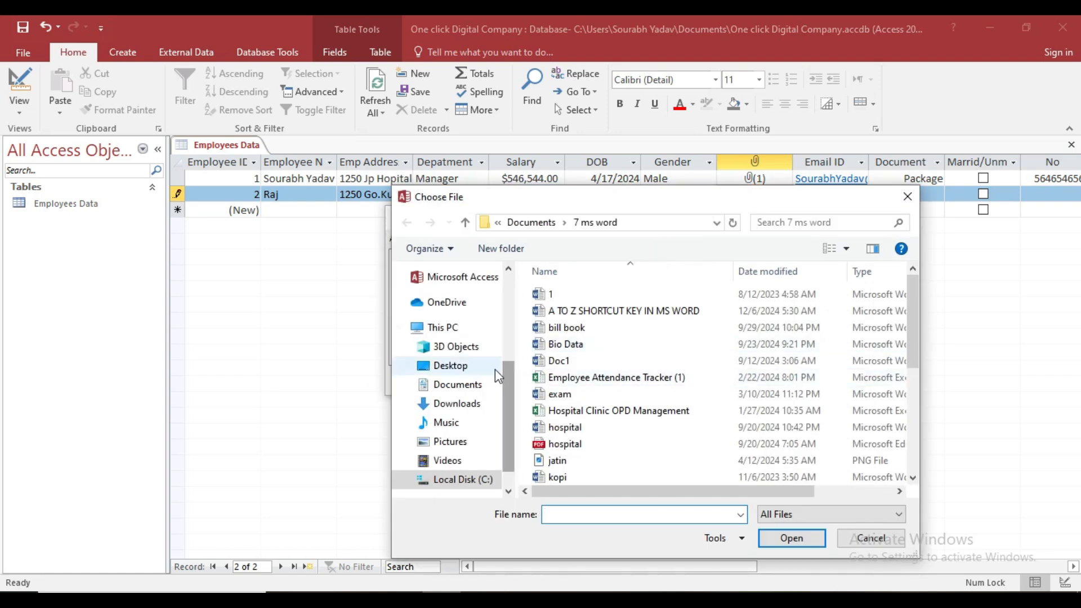
pyautogui.click(450, 441)
pyautogui.doubleClick(657, 393)
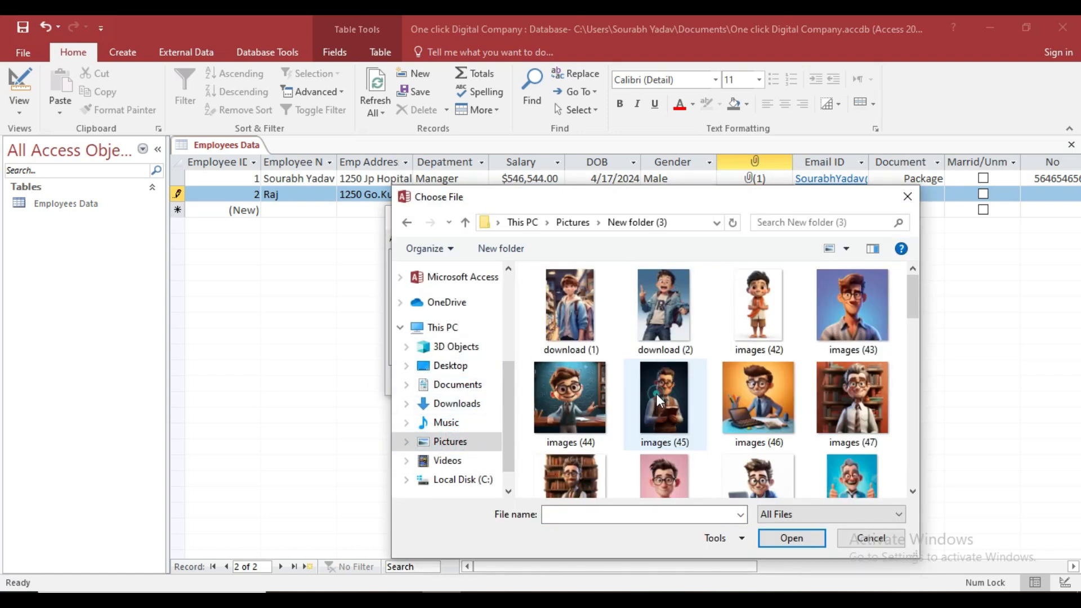
pyautogui.scroll(-5, 659, 397)
pyautogui.click(764, 365)
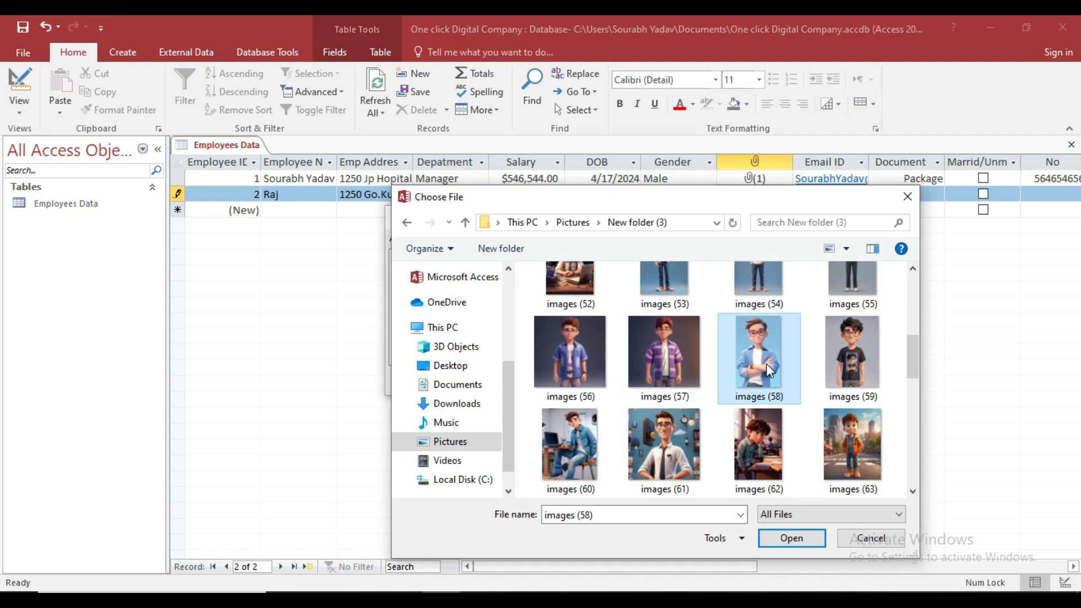
pyautogui.click(792, 538)
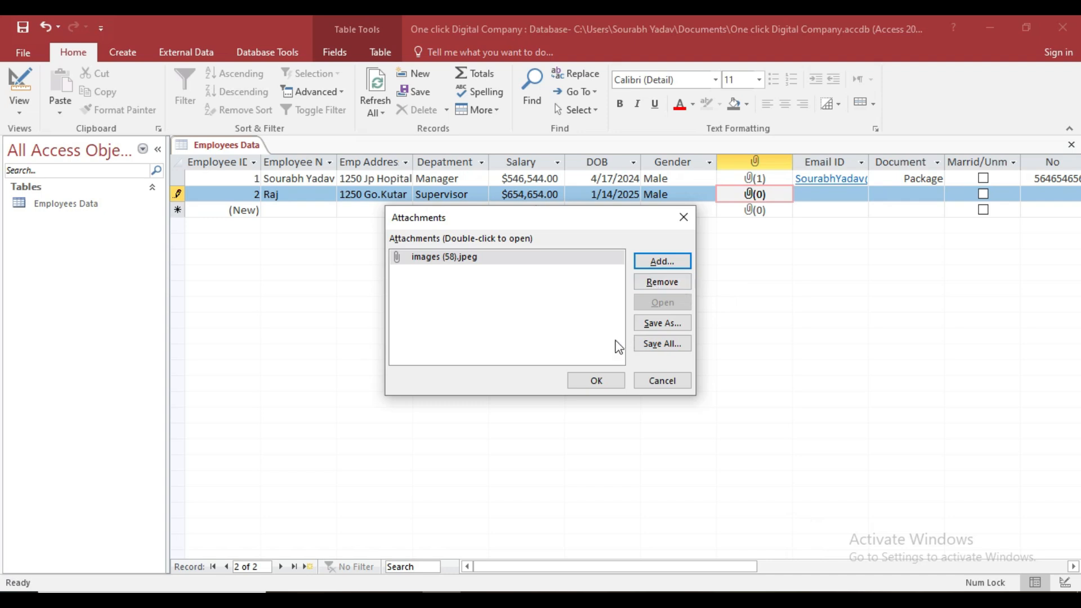
pyautogui.click(599, 377)
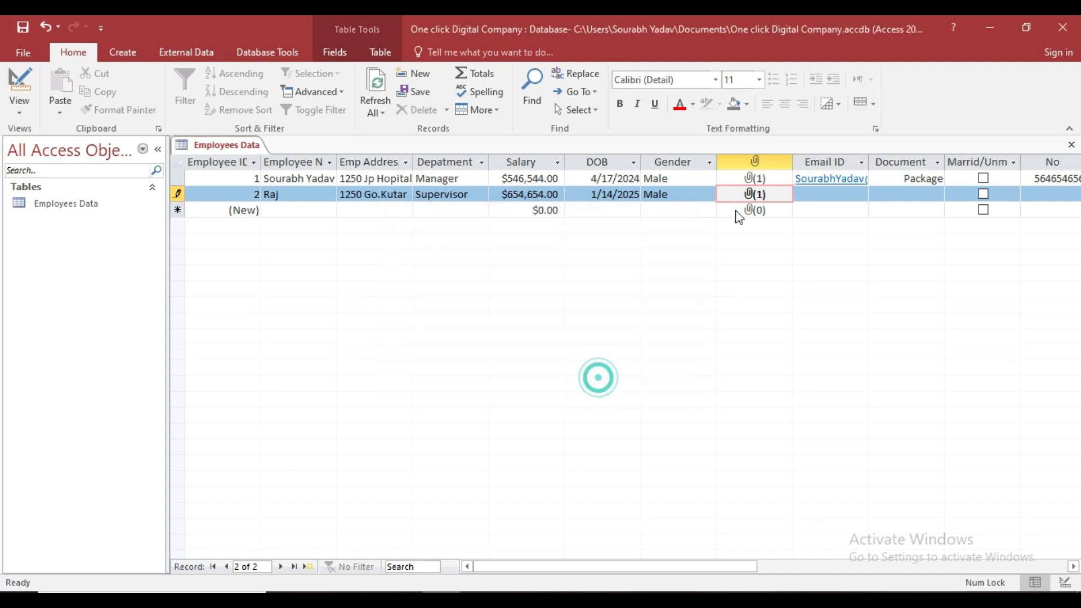
pyautogui.press('Tab')
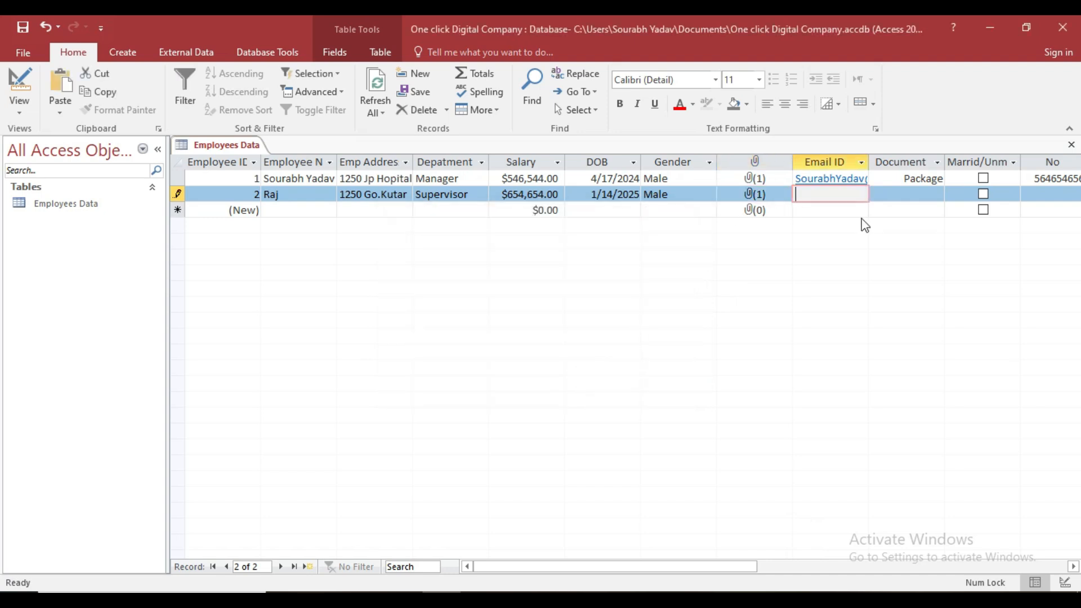
# Enter the second employee's e-mail address as a hyperlink in the Email ID field.
pyautogui.write('Rta')
pyautogui.press('BackSpace')
pyautogui.press('BackSpace')
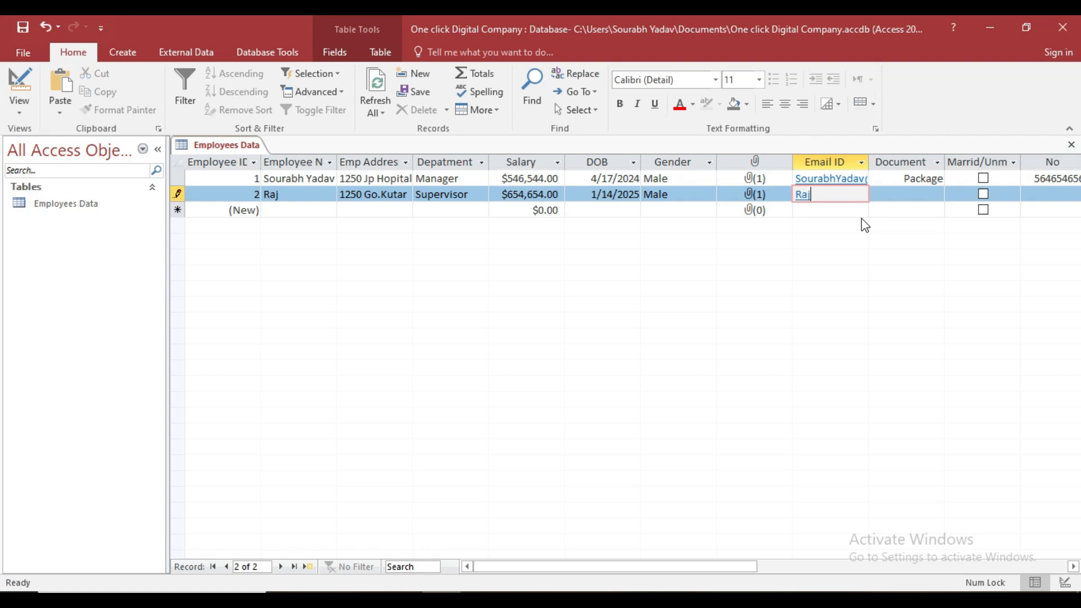
pyautogui.press('Tab')
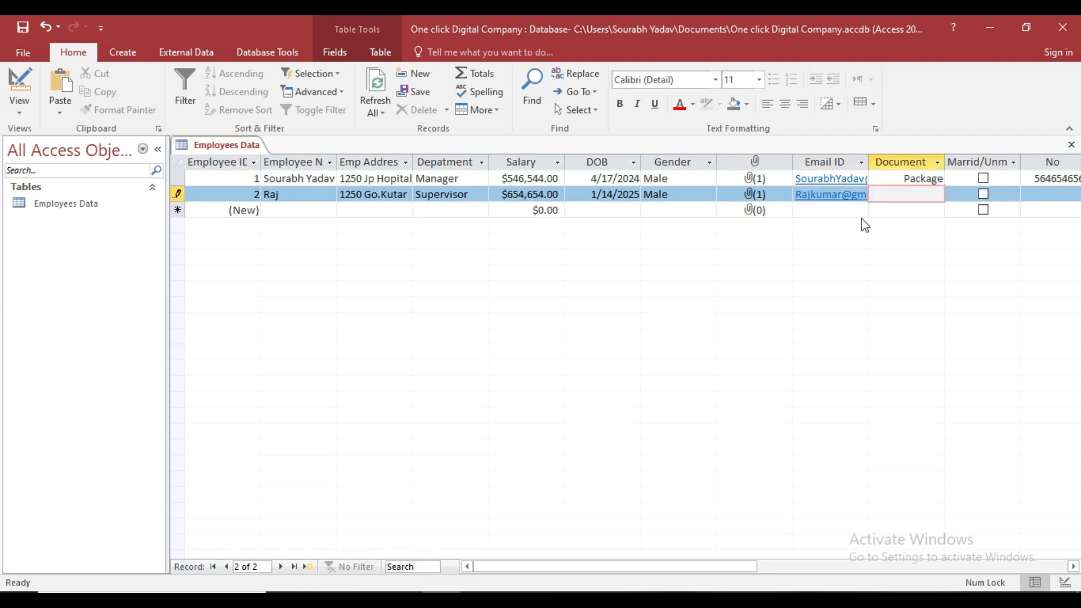
pyautogui.rightClick(909, 198)
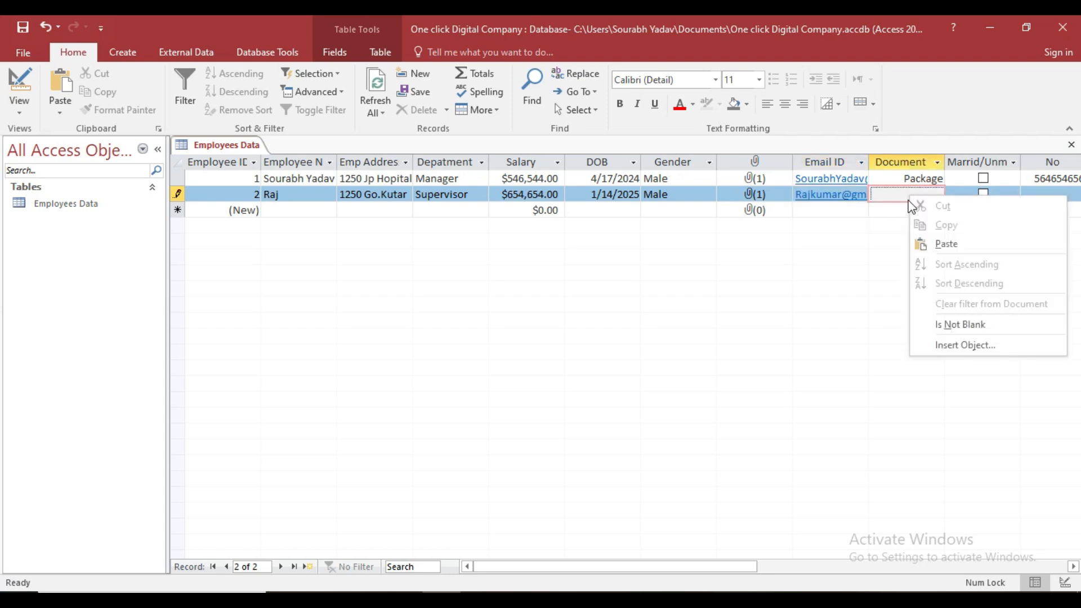
# Embed the MS Excel PDF from Documents > 6 excel files as a Package in record 2's Document field.
pyautogui.click(951, 345)
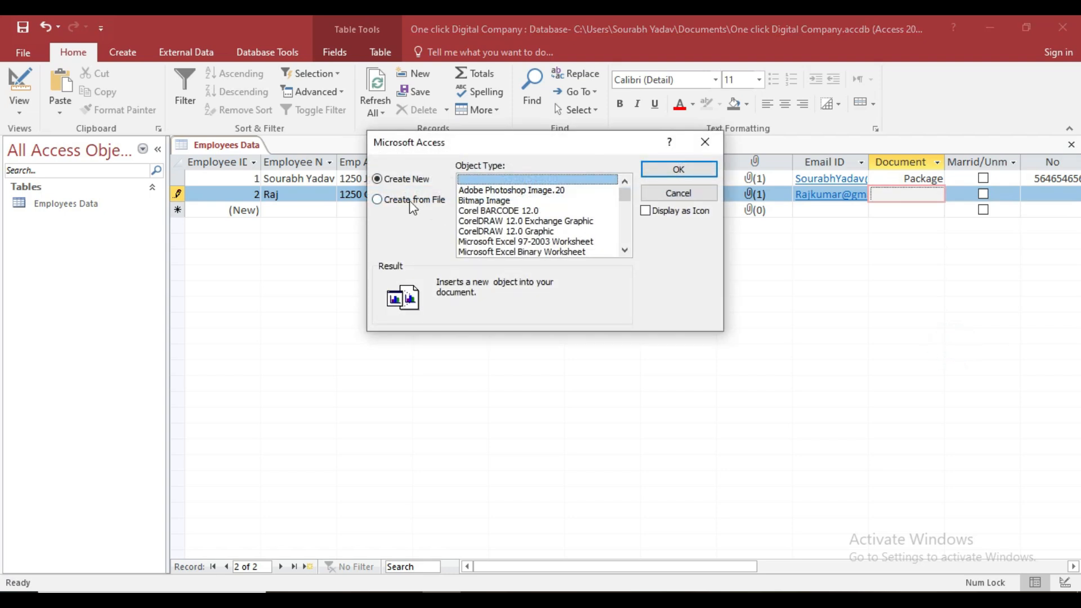
pyautogui.click(410, 200)
pyautogui.click(483, 198)
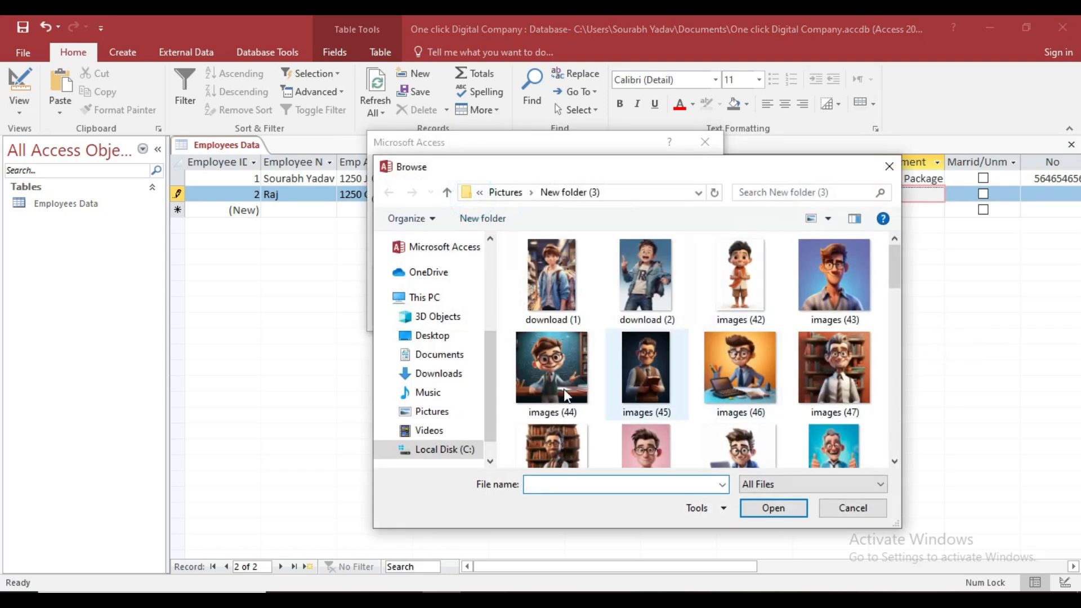
pyautogui.click(439, 354)
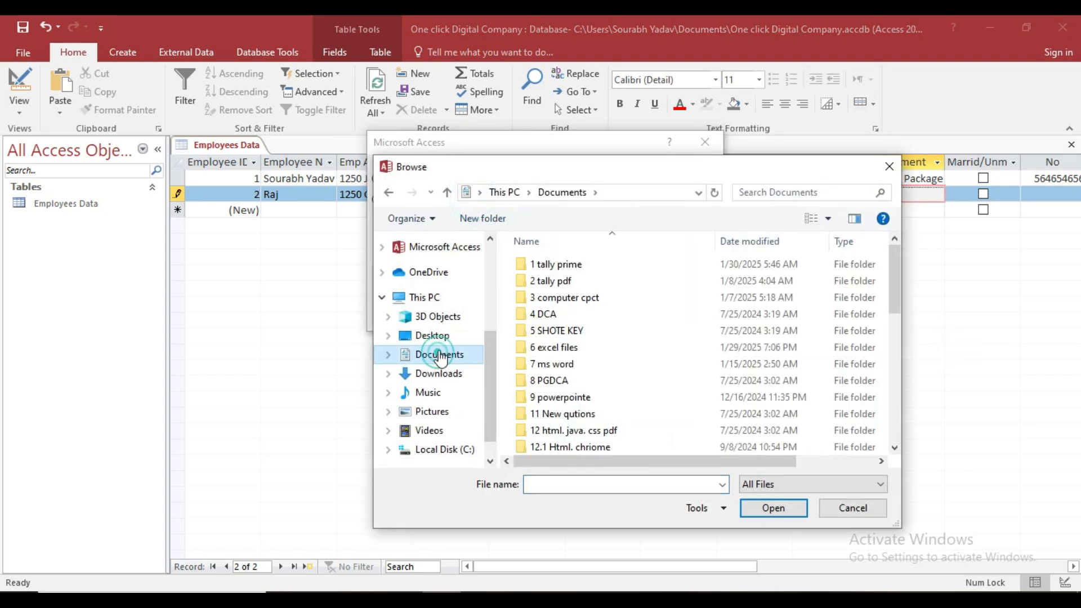
pyautogui.doubleClick(559, 347)
pyautogui.scroll(-3, 560, 352)
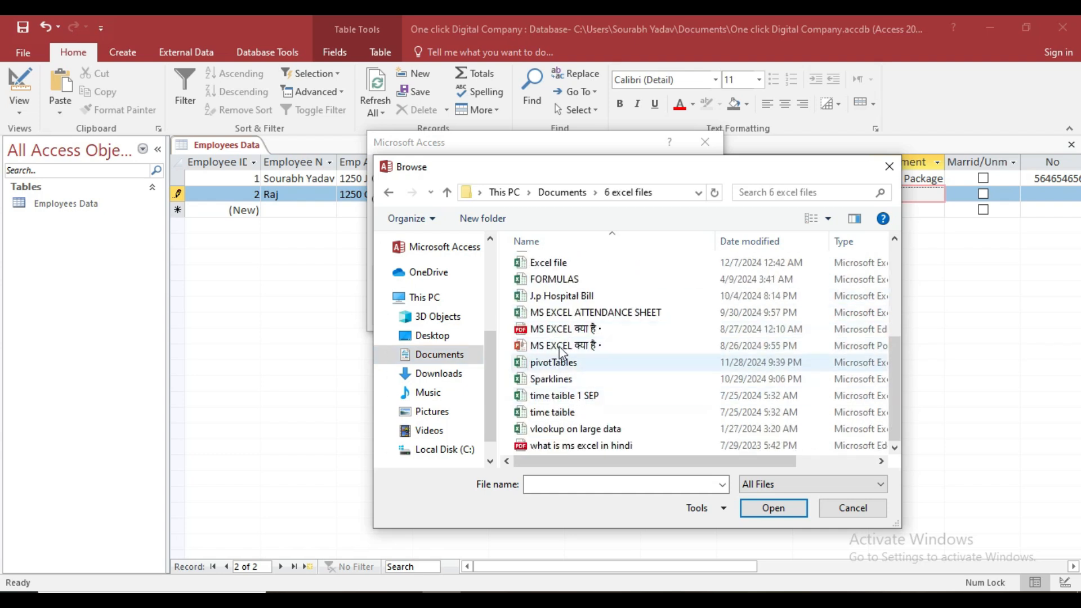
pyautogui.click(559, 330)
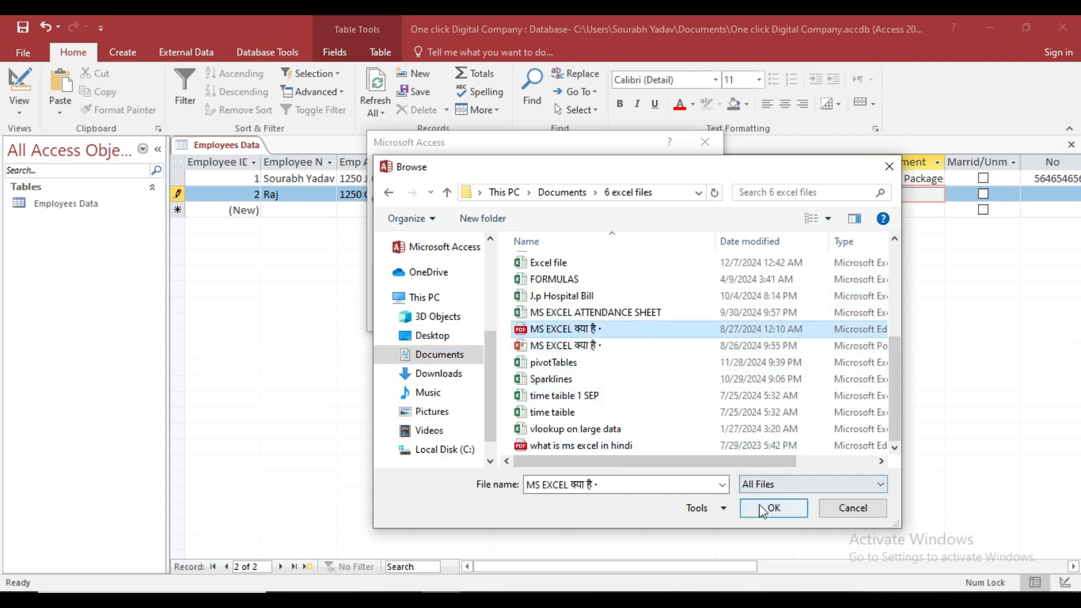
pyautogui.click(763, 511)
pyautogui.click(661, 168)
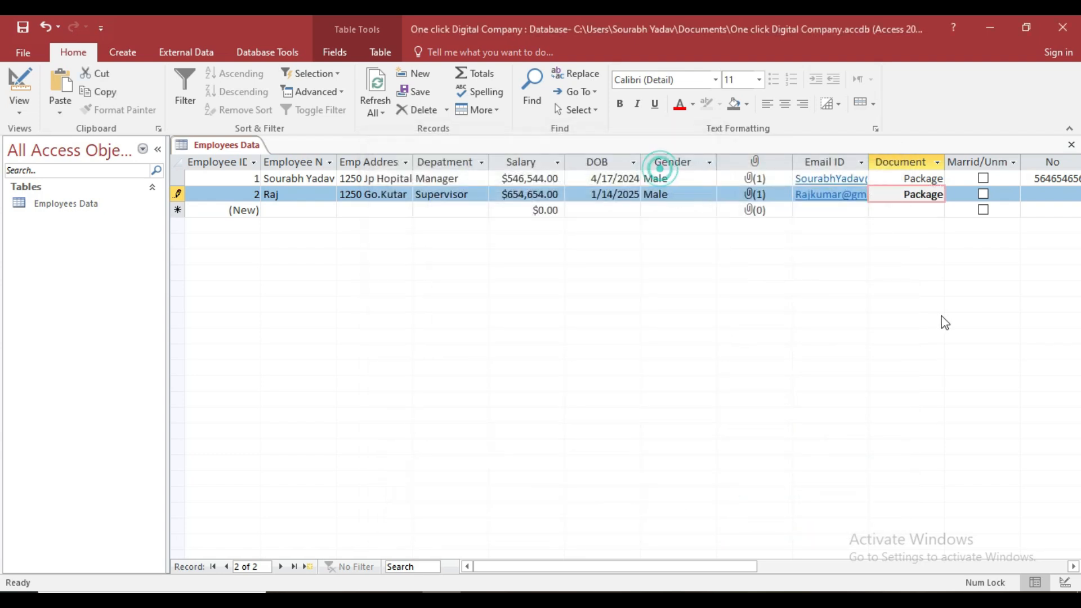
# Tick Marrid/Unmarrid, enter the employee's contact number in No, and save record 2.
pyautogui.press('Tab')
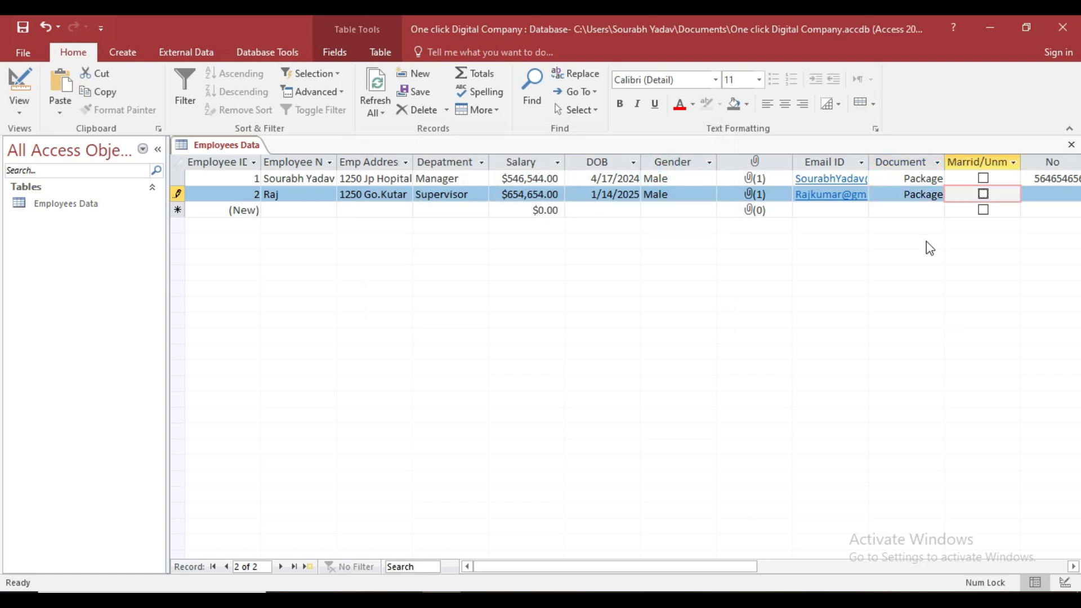
pyautogui.click(984, 194)
pyautogui.press('Tab')
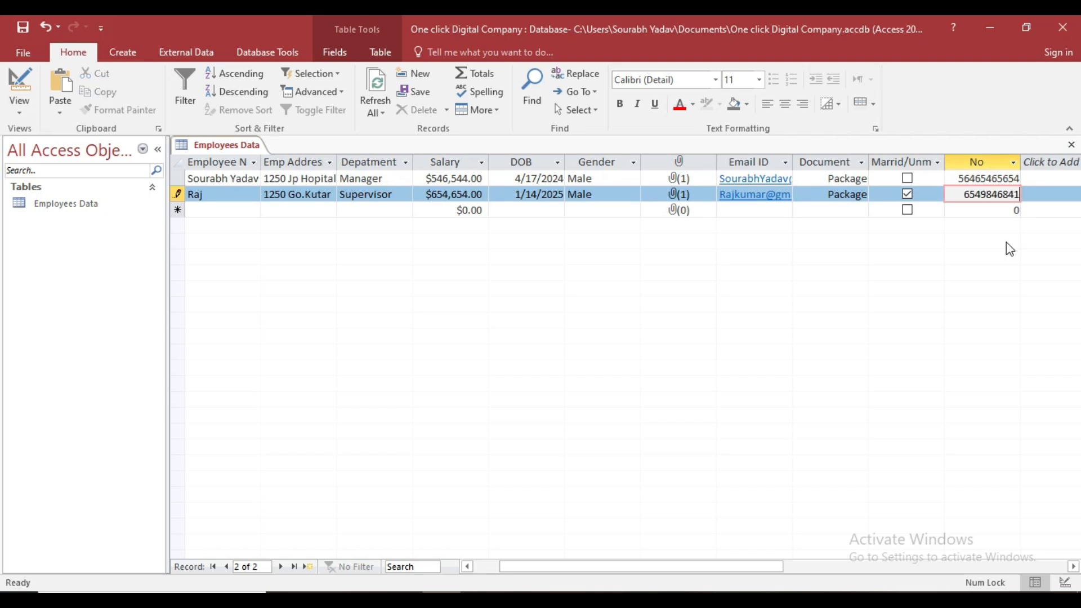
pyautogui.press('Tab')
pyautogui.press('Tab')
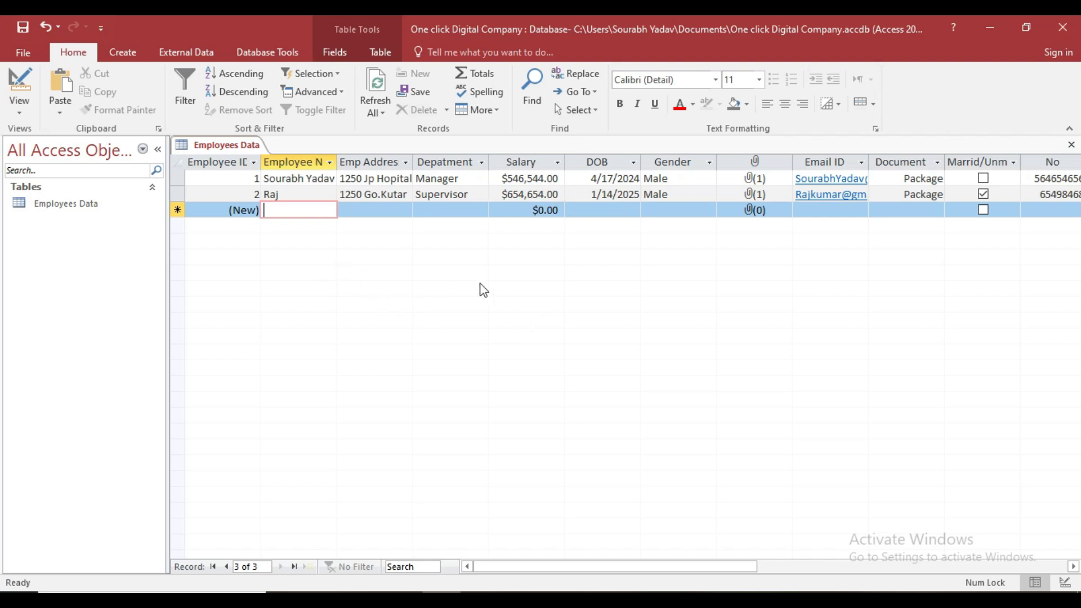
pyautogui.click(338, 52)
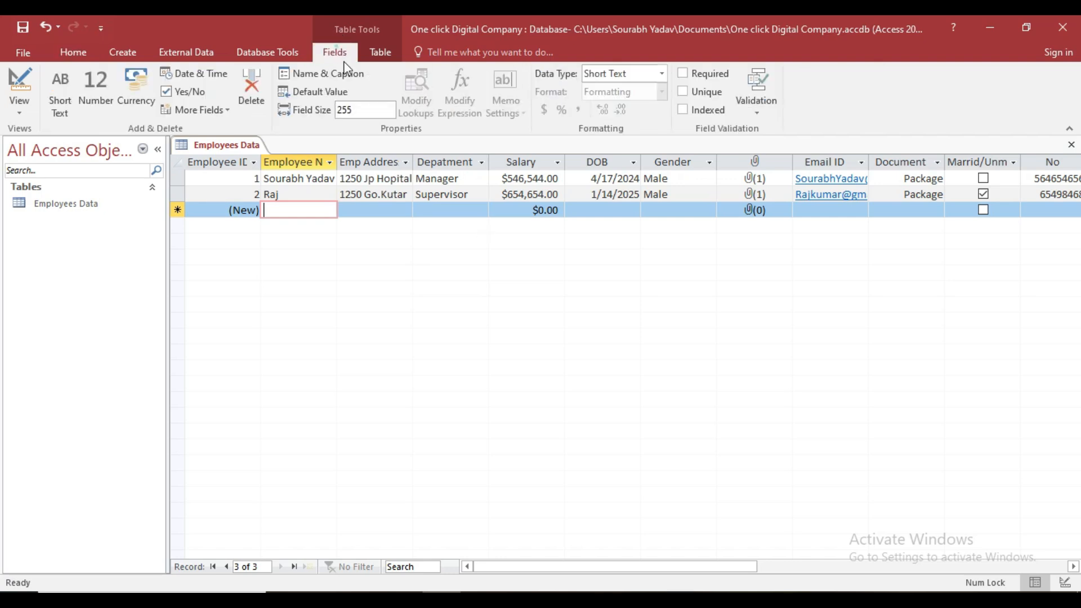
pyautogui.click(22, 107)
pyautogui.click(36, 168)
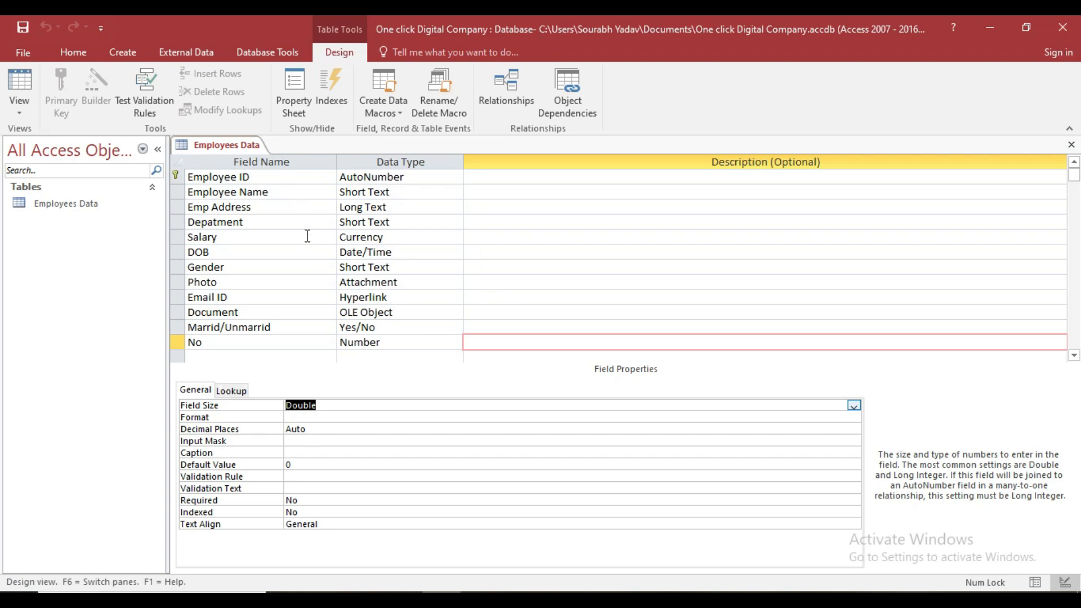
pyautogui.click(21, 105)
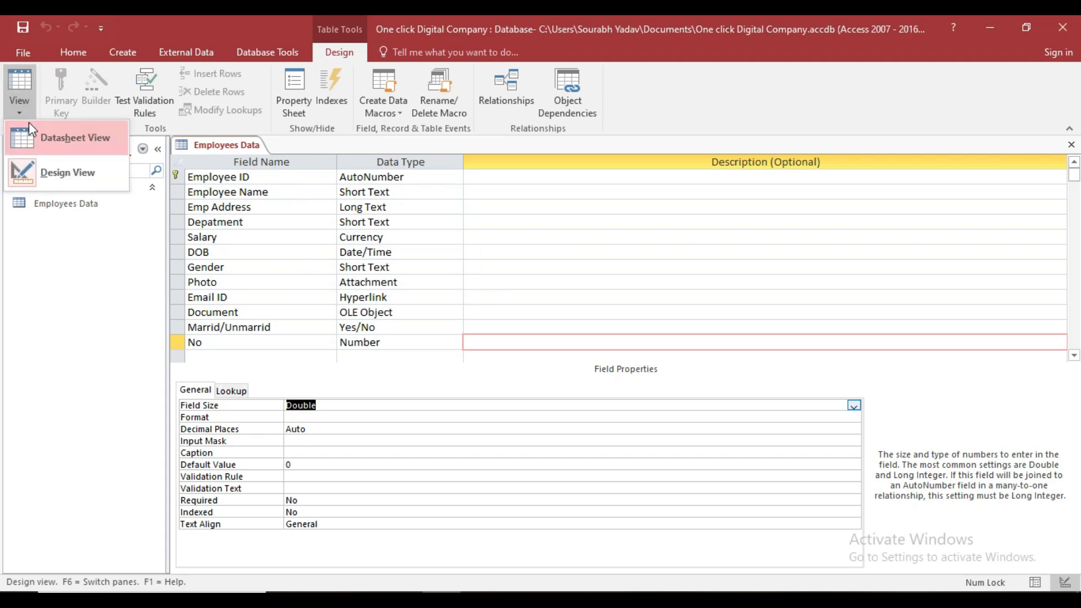
pyautogui.click(67, 137)
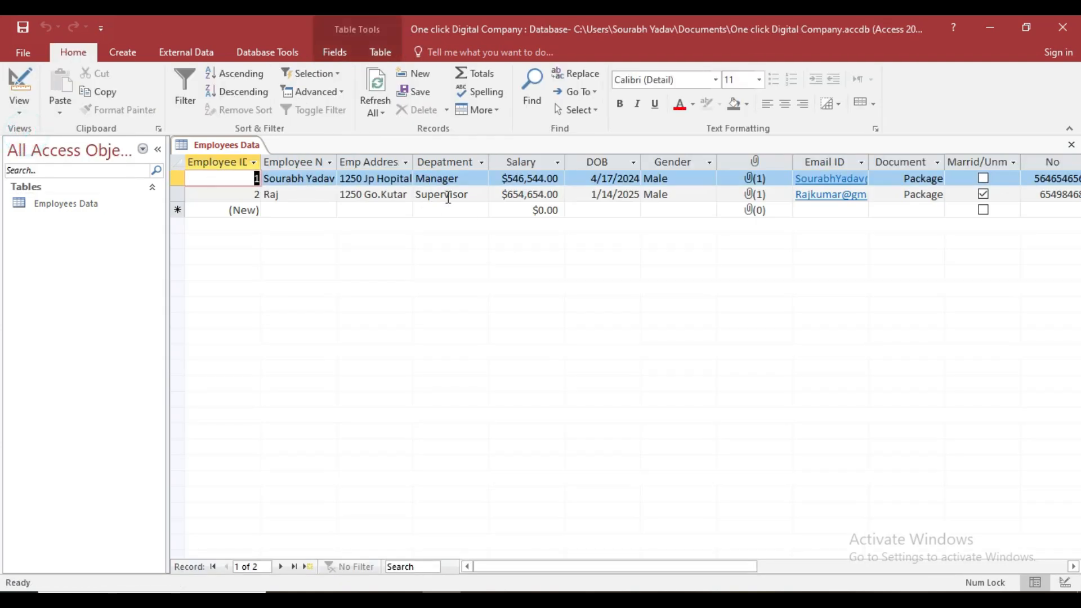